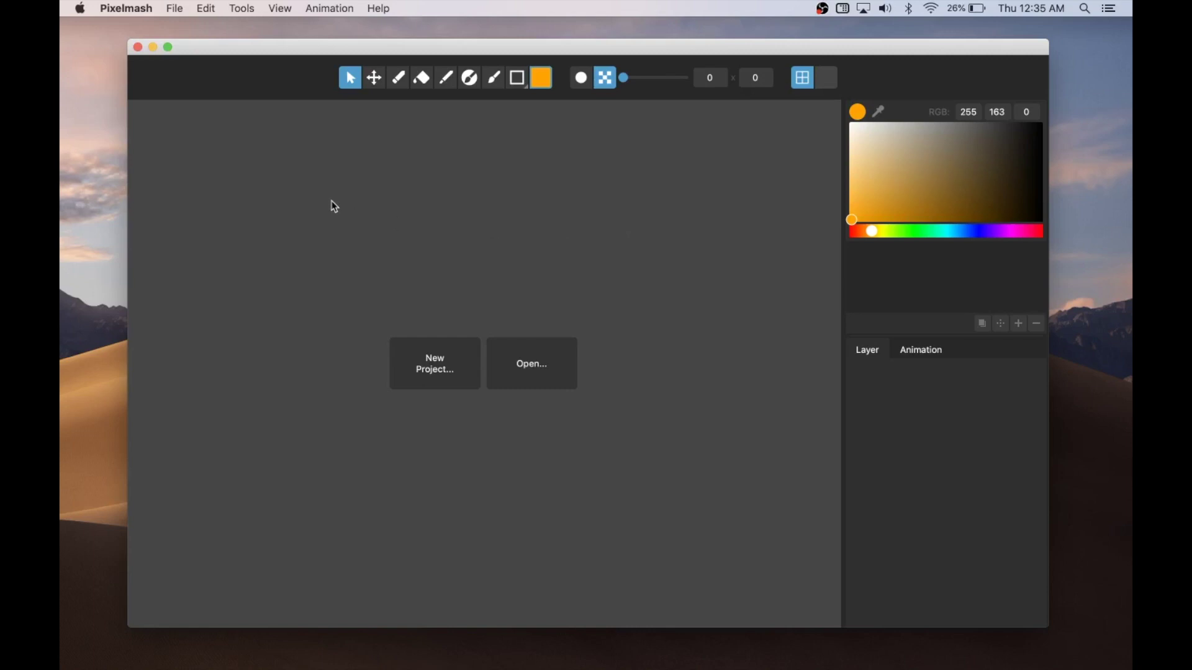
Check the About box, then create a new 64 × 64 project at scale 5.
{"action": "left_click", "coordinate": [125, 8]}
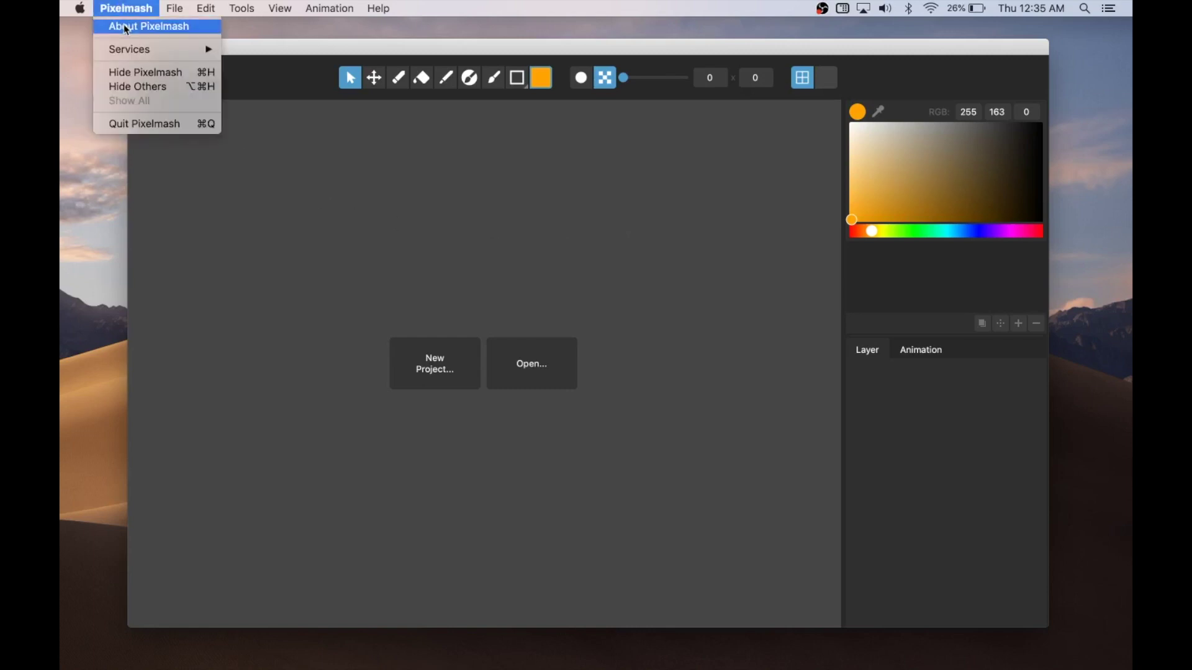
{"action": "left_click", "coordinate": [148, 23]}
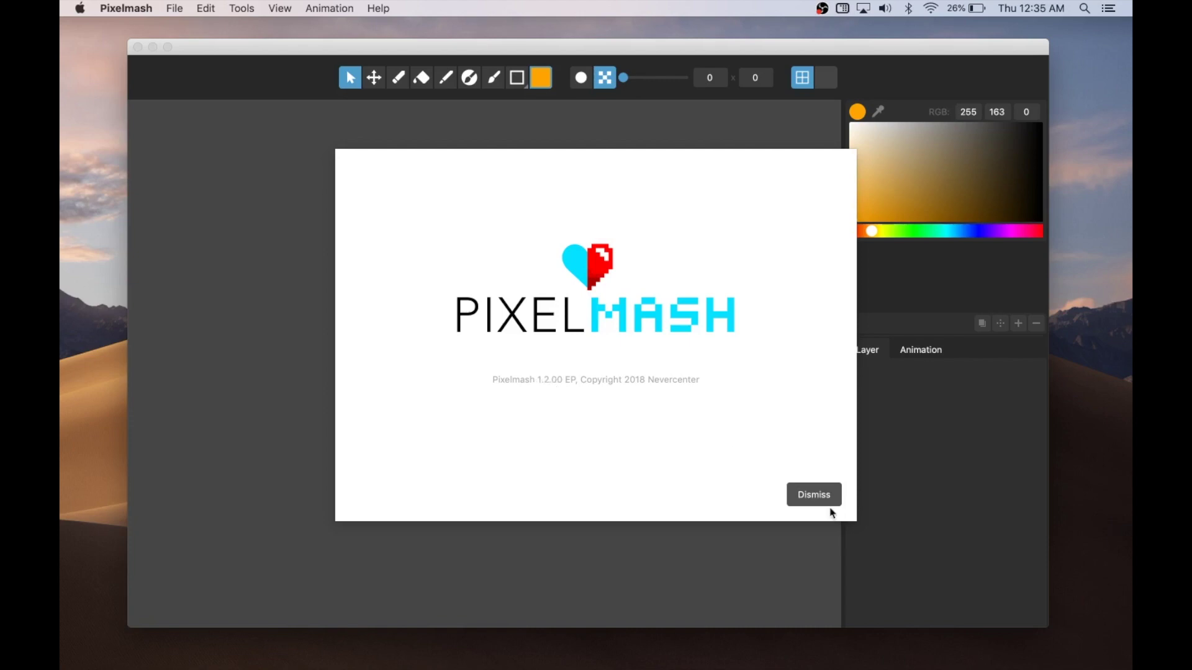
{"action": "left_click", "coordinate": [815, 495]}
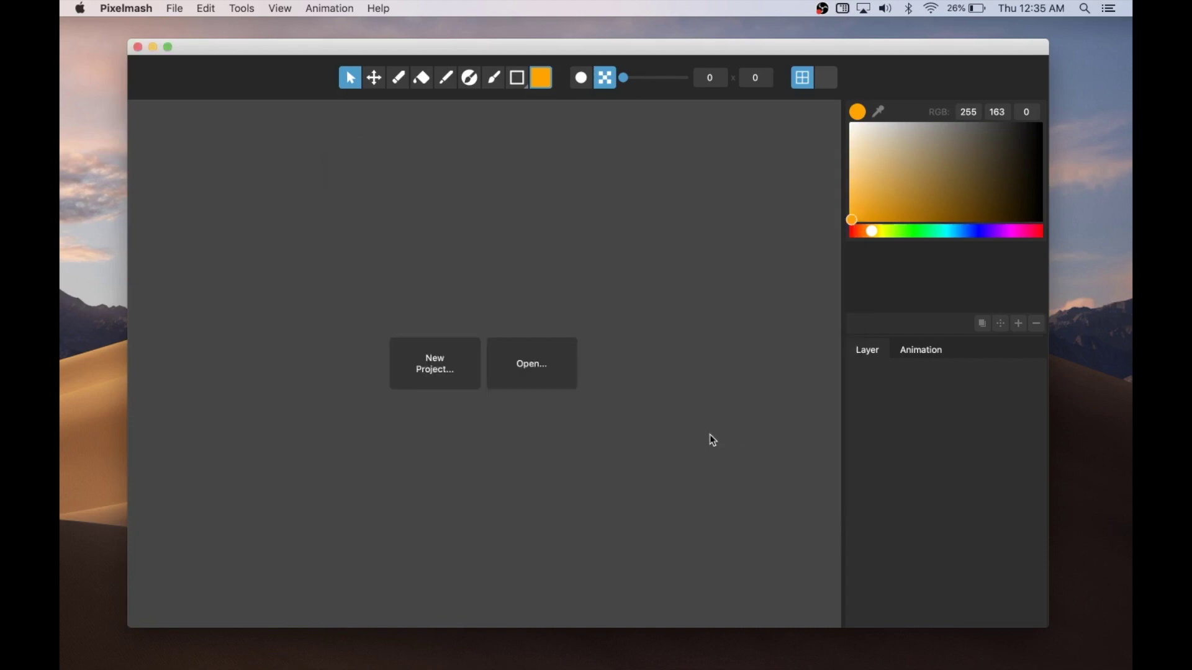
{"action": "left_click", "coordinate": [457, 382]}
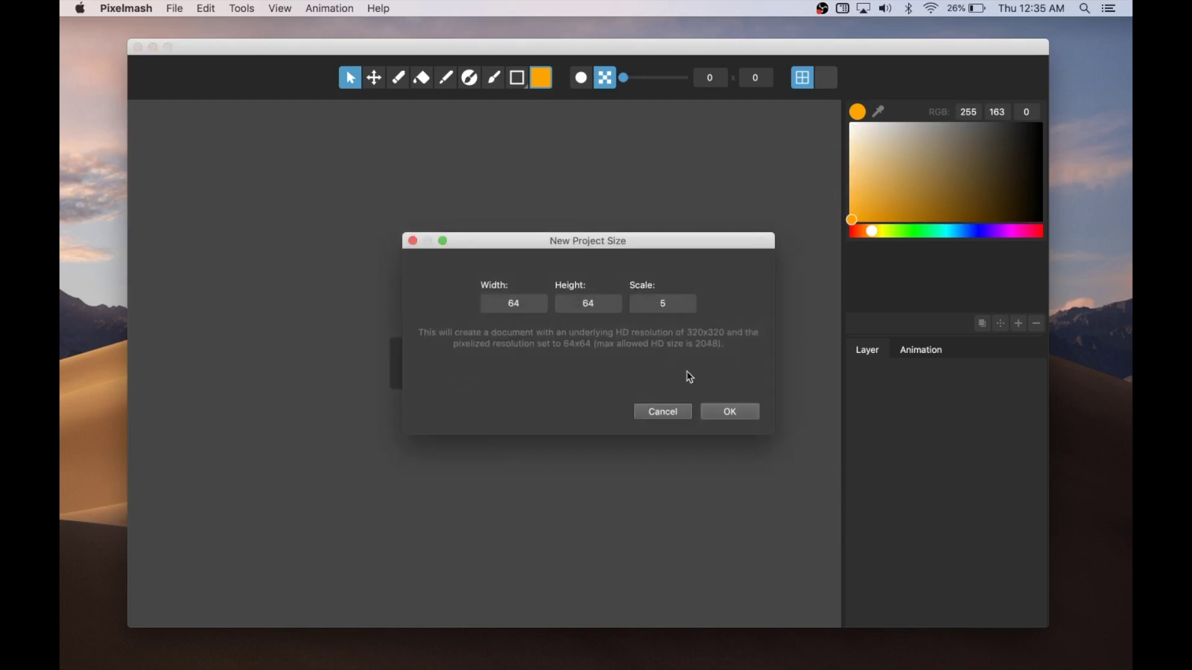
{"action": "left_click", "coordinate": [724, 412]}
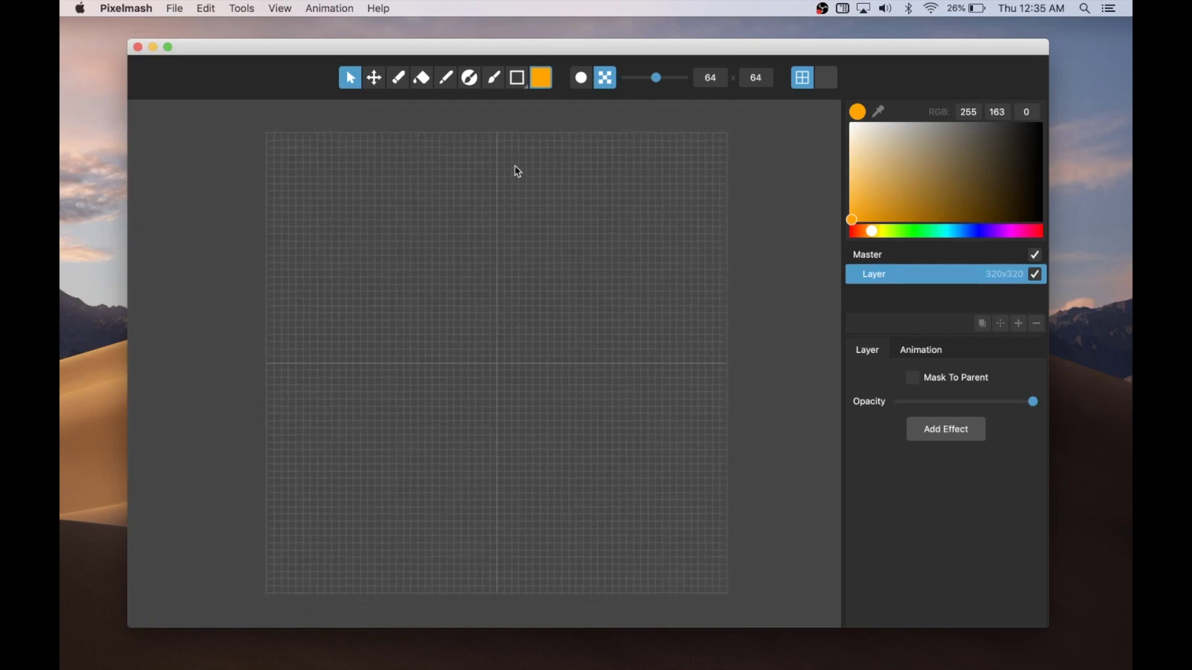
Draw an orange square on the canvas with the Shapes tool in rectangle mode.
{"action": "left_click", "coordinate": [517, 79]}
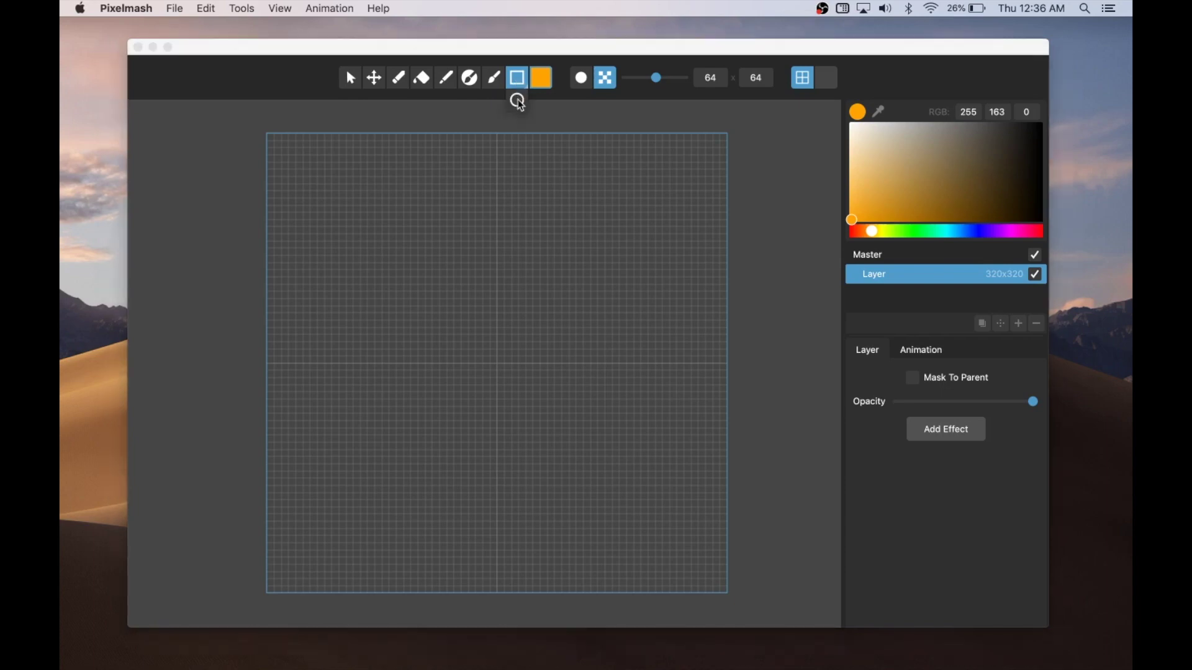
{"action": "left_click", "coordinate": [518, 101]}
{"action": "left_click", "coordinate": [519, 102]}
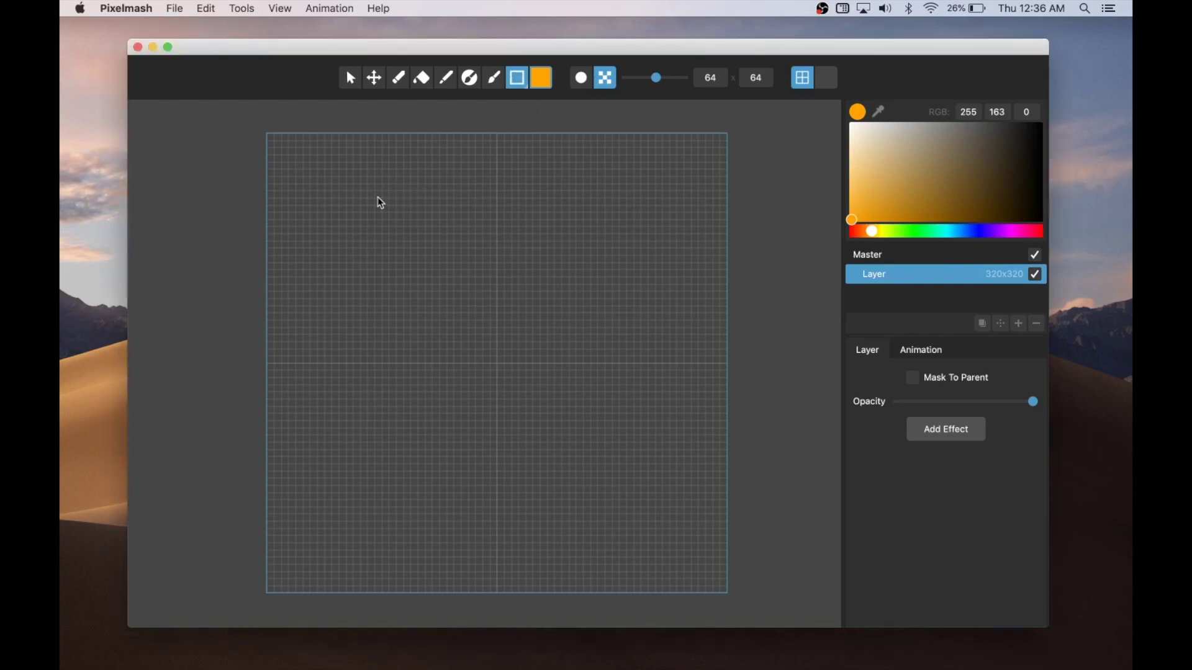
{"action": "mouse_move", "coordinate": [435, 260]}
{"action": "left_mouse_down"}
{"action": "mouse_move", "coordinate": [627, 283]}
{"action": "mouse_move", "coordinate": [497, 388]}
{"action": "mouse_move", "coordinate": [556, 244]}
{"action": "mouse_move", "coordinate": [464, 371]}
{"action": "mouse_move", "coordinate": [560, 287]}
{"action": "mouse_move", "coordinate": [486, 323]}
{"action": "mouse_move", "coordinate": [556, 365]}
{"action": "mouse_move", "coordinate": [509, 351]}
{"action": "mouse_move", "coordinate": [572, 391]}
{"action": "mouse_move", "coordinate": [494, 349]}
{"action": "mouse_move", "coordinate": [546, 373]}
{"action": "mouse_move", "coordinate": [553, 395]}
{"action": "mouse_move", "coordinate": [556, 384]}
{"action": "mouse_move", "coordinate": [520, 367]}
{"action": "left_mouse_up"}
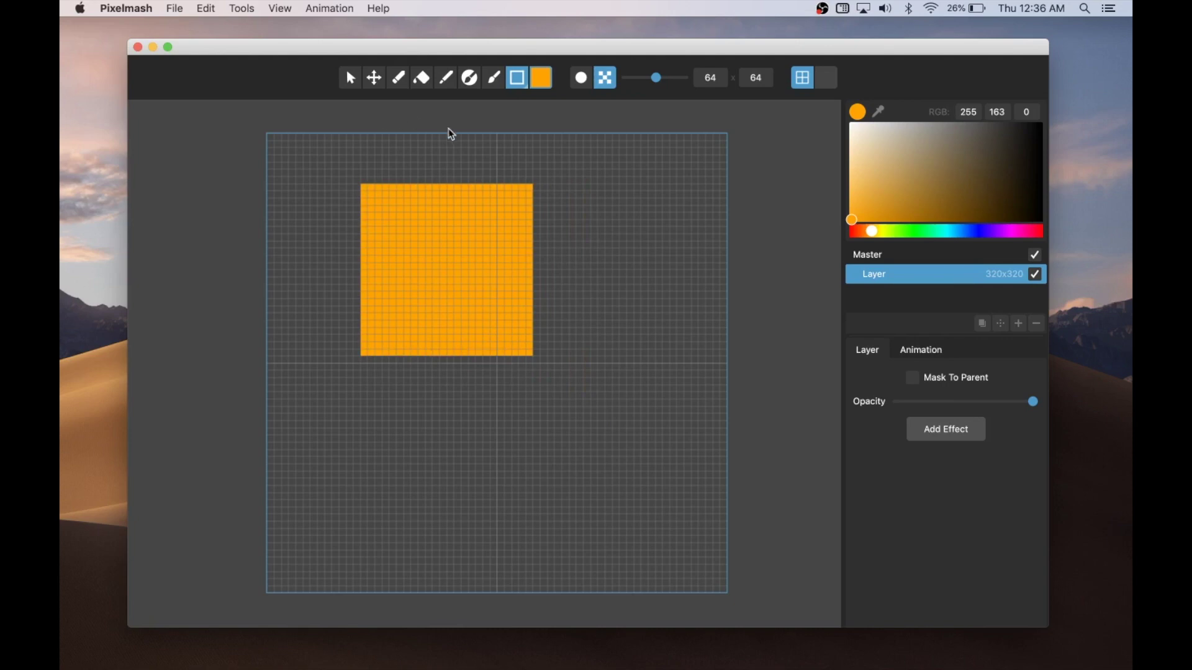
Move the square down-right and back toward the upper left, keeping pixelated rendering.
{"action": "left_click", "coordinate": [376, 85]}
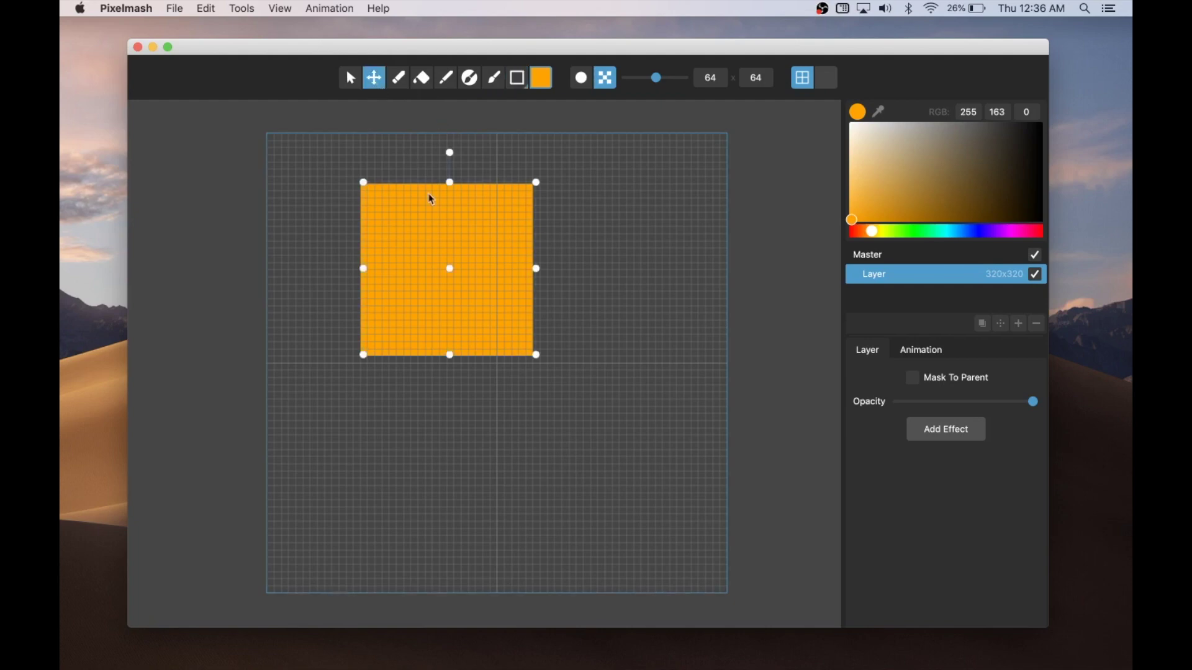
{"action": "left_click_drag", "start_coordinate": [441, 213], "coordinate": [508, 332]}
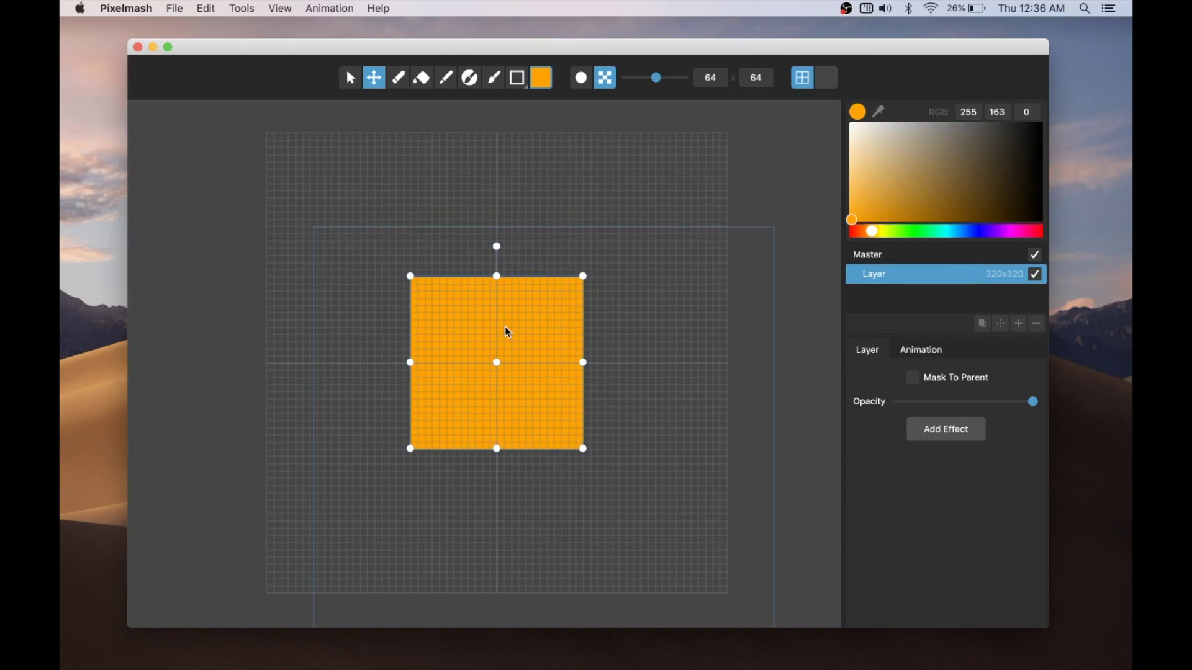
{"action": "left_click_drag", "start_coordinate": [509, 321], "coordinate": [424, 207]}
{"action": "left_click", "coordinate": [584, 82]}
{"action": "left_click", "coordinate": [606, 79]}
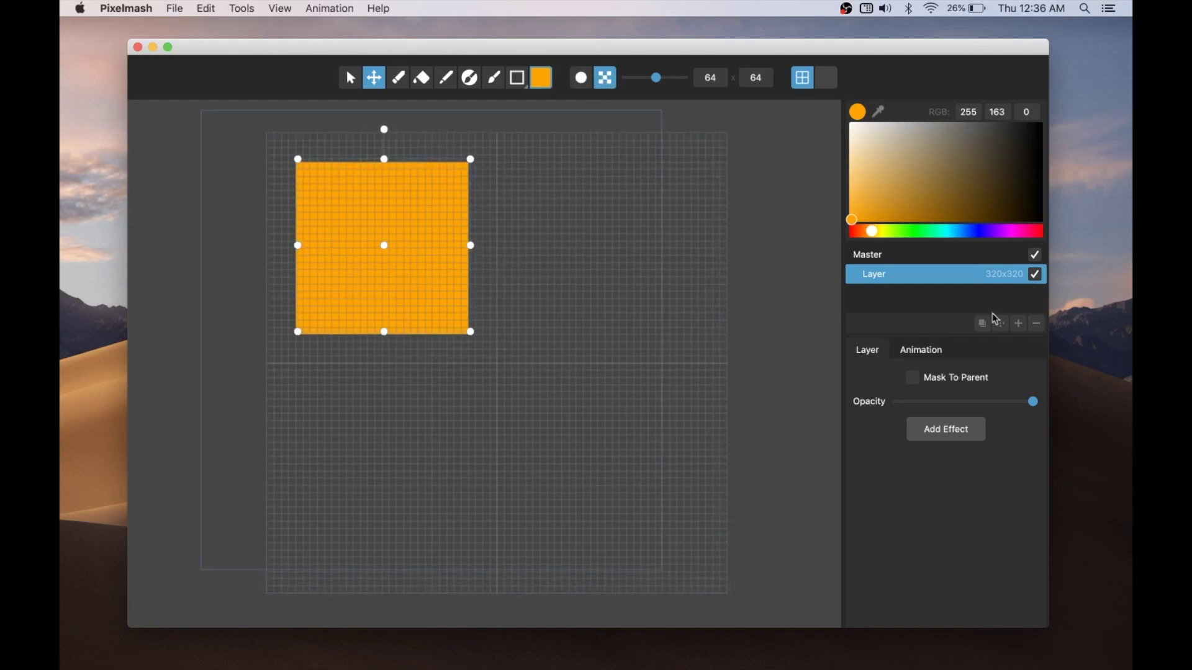
On a new layer, draw an orange circle right of the square and move it.
{"action": "left_click", "coordinate": [1020, 324]}
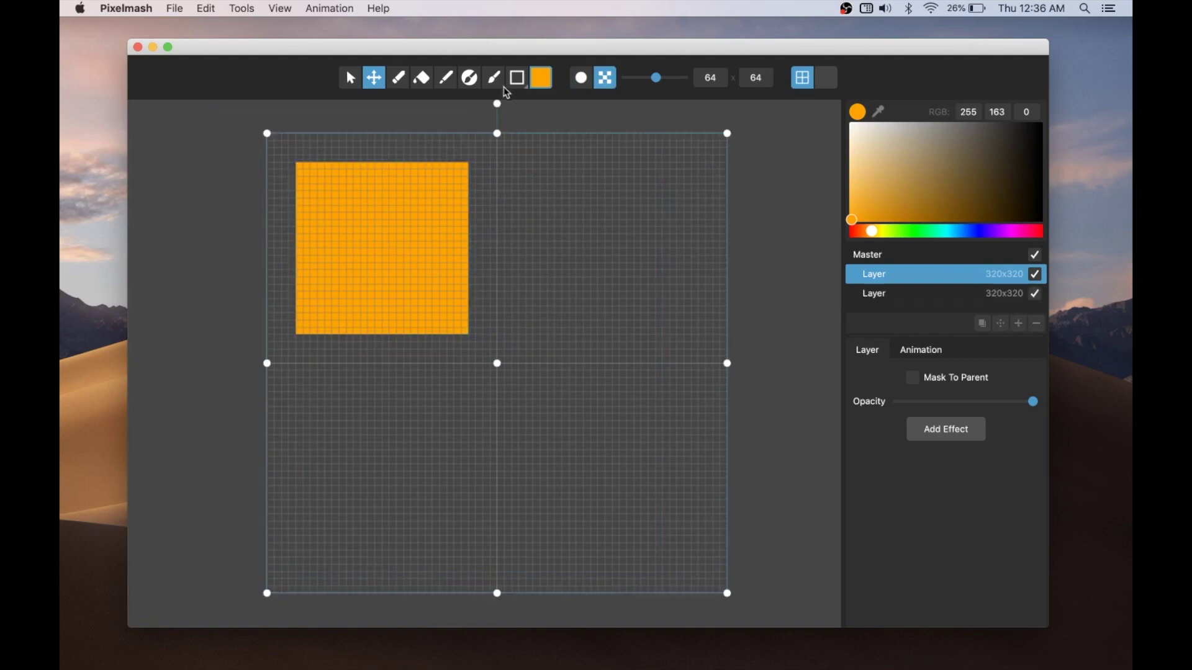
{"action": "left_click_drag", "start_coordinate": [519, 82], "coordinate": [522, 106]}
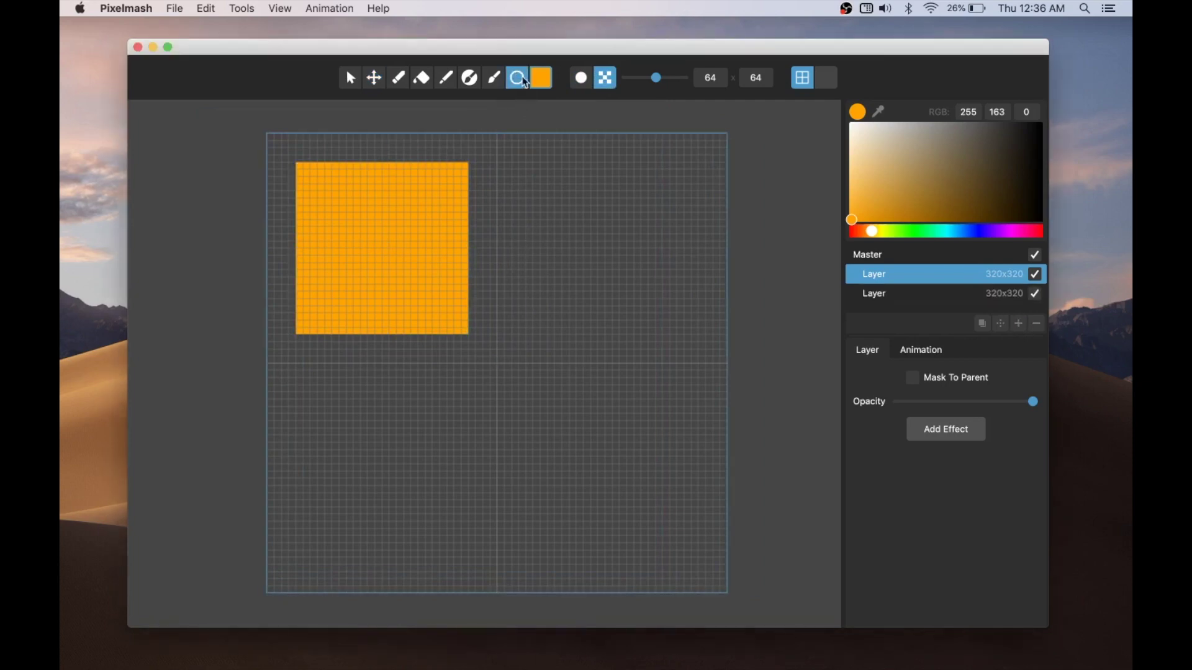
{"action": "left_click_drag", "start_coordinate": [568, 302], "coordinate": [631, 356]}
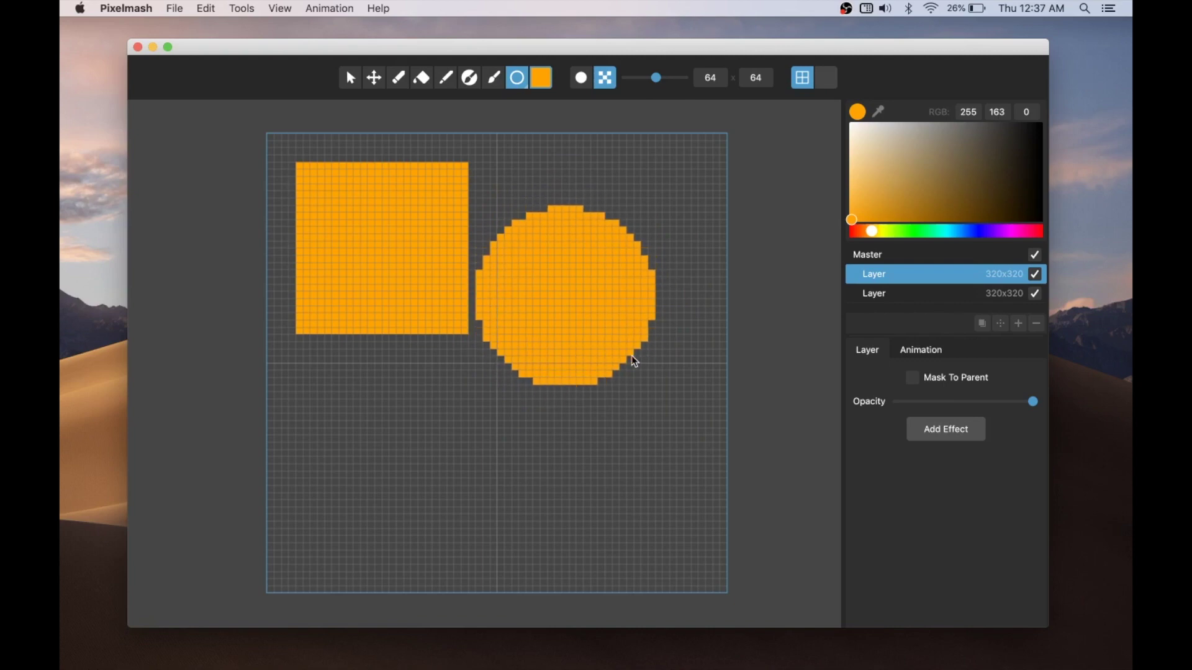
{"action": "left_click", "coordinate": [375, 79]}
{"action": "left_click_drag", "start_coordinate": [603, 267], "coordinate": [616, 318]}
{"action": "left_click", "coordinate": [586, 82]}
{"action": "left_click", "coordinate": [603, 79]}
Squash the circle and undo a trial rotation, then reposition the circle and square.
{"action": "left_click_drag", "start_coordinate": [581, 430], "coordinate": [586, 396]}
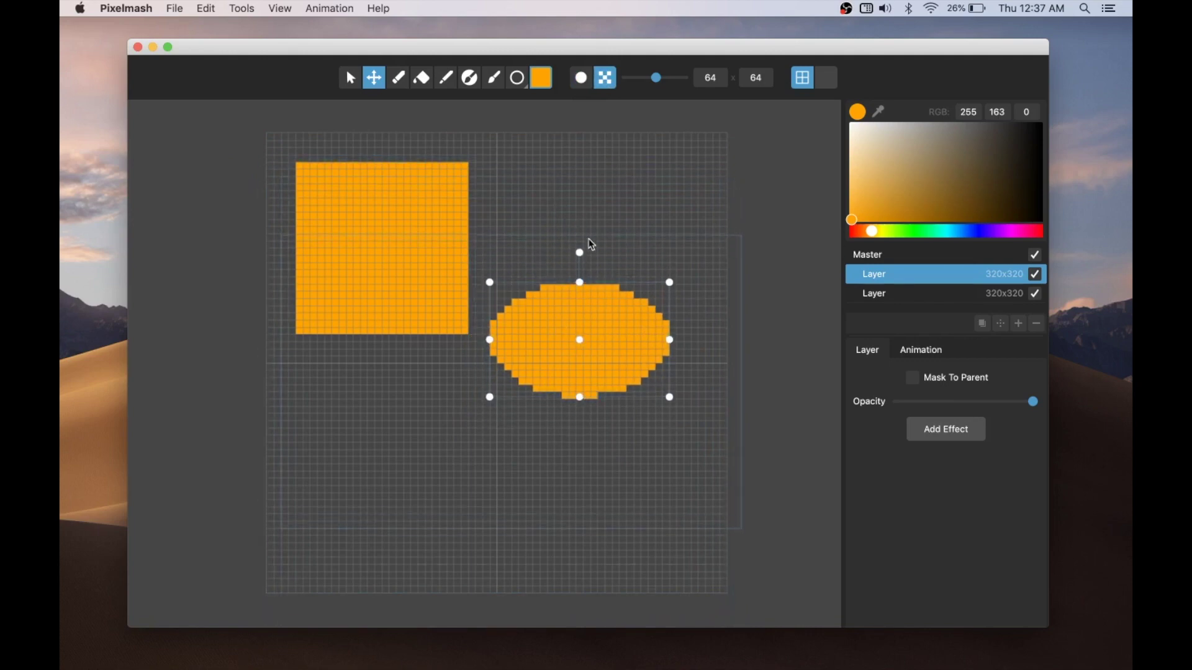
{"action": "mouse_move", "coordinate": [583, 255]}
{"action": "left_mouse_down"}
{"action": "mouse_move", "coordinate": [679, 269]}
{"action": "mouse_move", "coordinate": [641, 239]}
{"action": "mouse_move", "coordinate": [590, 238]}
{"action": "left_mouse_up"}
{"action": "key", "text": "super+z"}
{"action": "key", "text": "super+z"}
{"action": "left_click_drag", "start_coordinate": [612, 294], "coordinate": [596, 253]}
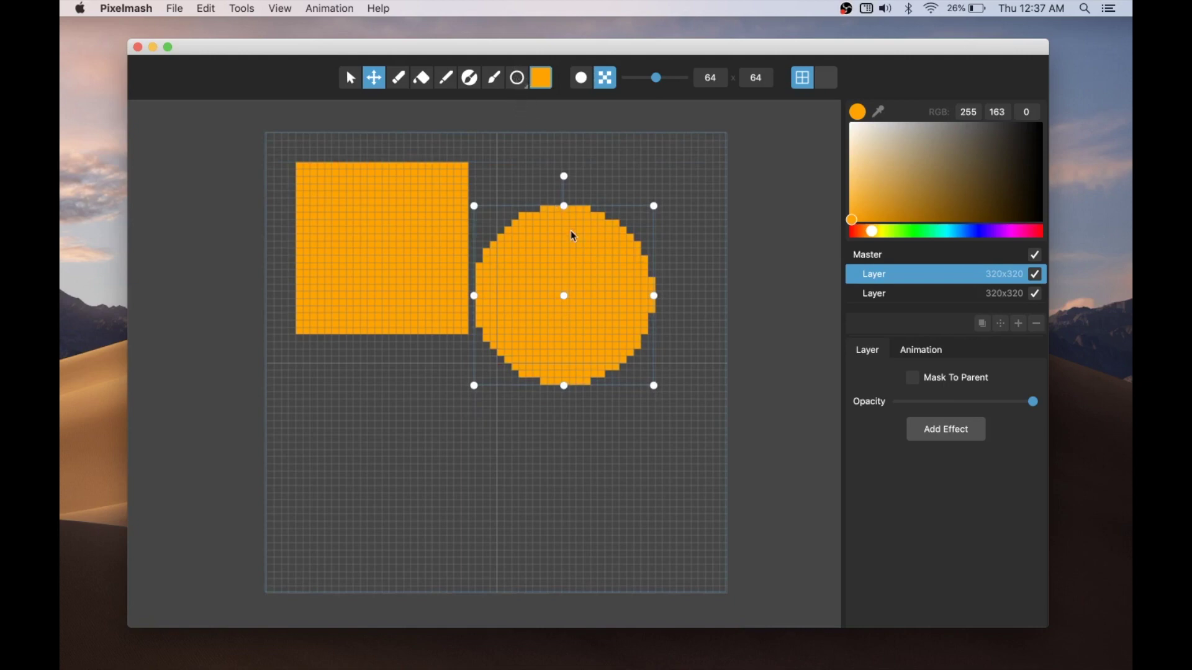
{"action": "mouse_move", "coordinate": [577, 241]}
{"action": "left_mouse_down"}
{"action": "mouse_move", "coordinate": [611, 270]}
{"action": "mouse_move", "coordinate": [573, 256]}
{"action": "mouse_move", "coordinate": [572, 234]}
{"action": "mouse_move", "coordinate": [596, 249]}
{"action": "left_mouse_up"}
{"action": "left_click", "coordinate": [432, 253]}
{"action": "left_click_drag", "start_coordinate": [426, 234], "coordinate": [445, 298]}
{"action": "left_click_drag", "start_coordinate": [546, 282], "coordinate": [590, 266]}
Delete the circle's layer and nudge the remaining square up and right.
{"action": "left_click", "coordinate": [1037, 323]}
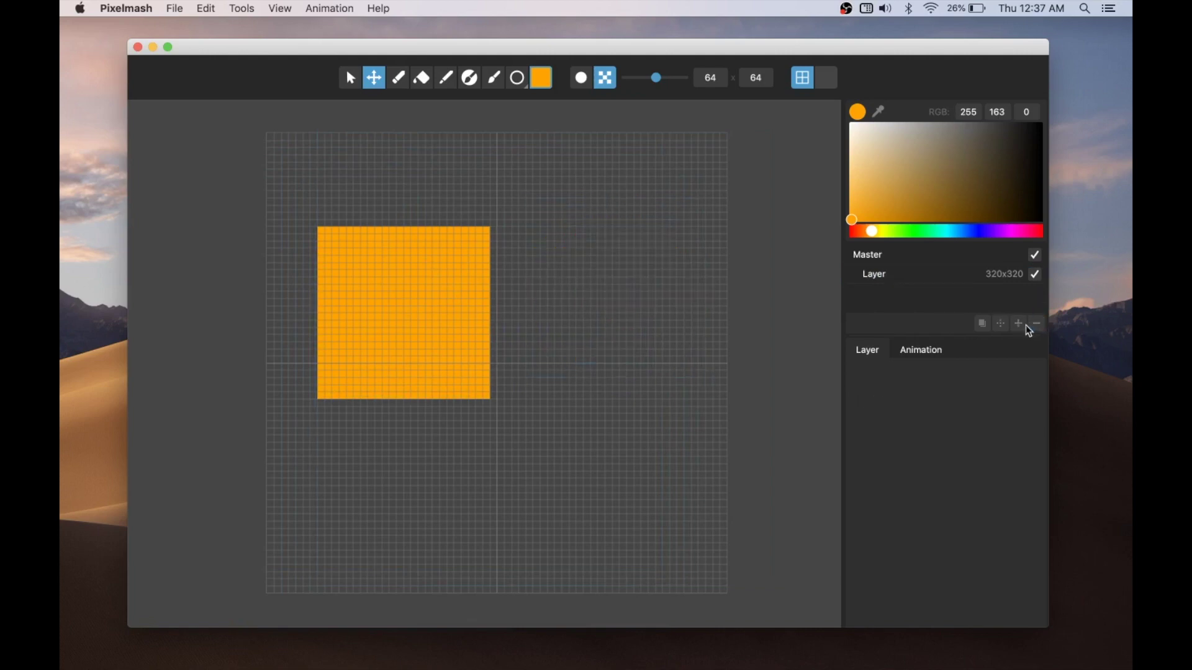
{"action": "left_click", "coordinate": [918, 277]}
{"action": "left_click_drag", "start_coordinate": [444, 296], "coordinate": [474, 274]}
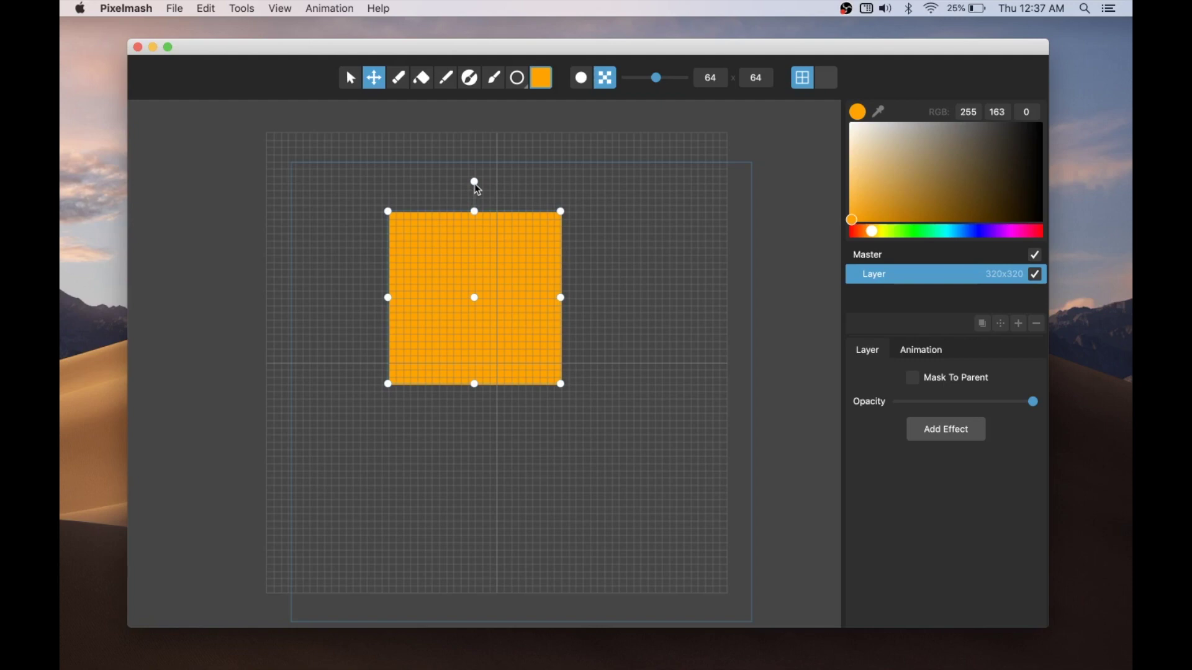
Rotate the square into a diamond and back upright, ending at the lower left.
{"action": "left_click_drag", "start_coordinate": [477, 189], "coordinate": [555, 228]}
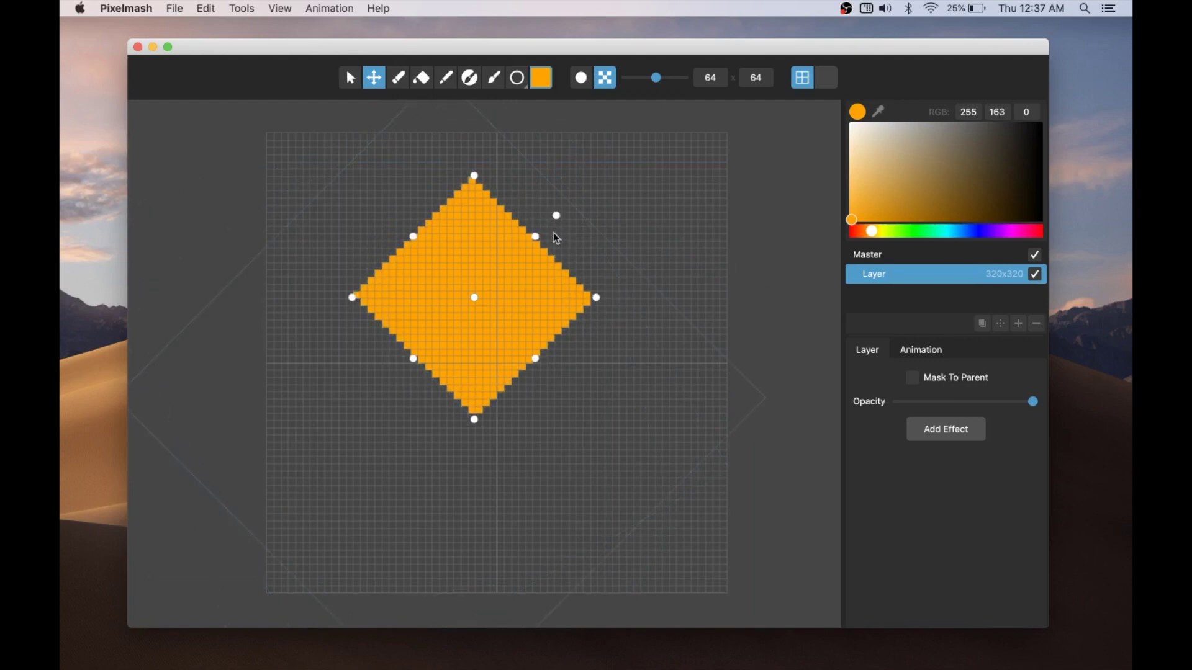
{"action": "left_click_drag", "start_coordinate": [513, 272], "coordinate": [557, 303]}
{"action": "left_click_drag", "start_coordinate": [601, 248], "coordinate": [414, 328]}
{"action": "left_click_drag", "start_coordinate": [491, 313], "coordinate": [375, 397]}
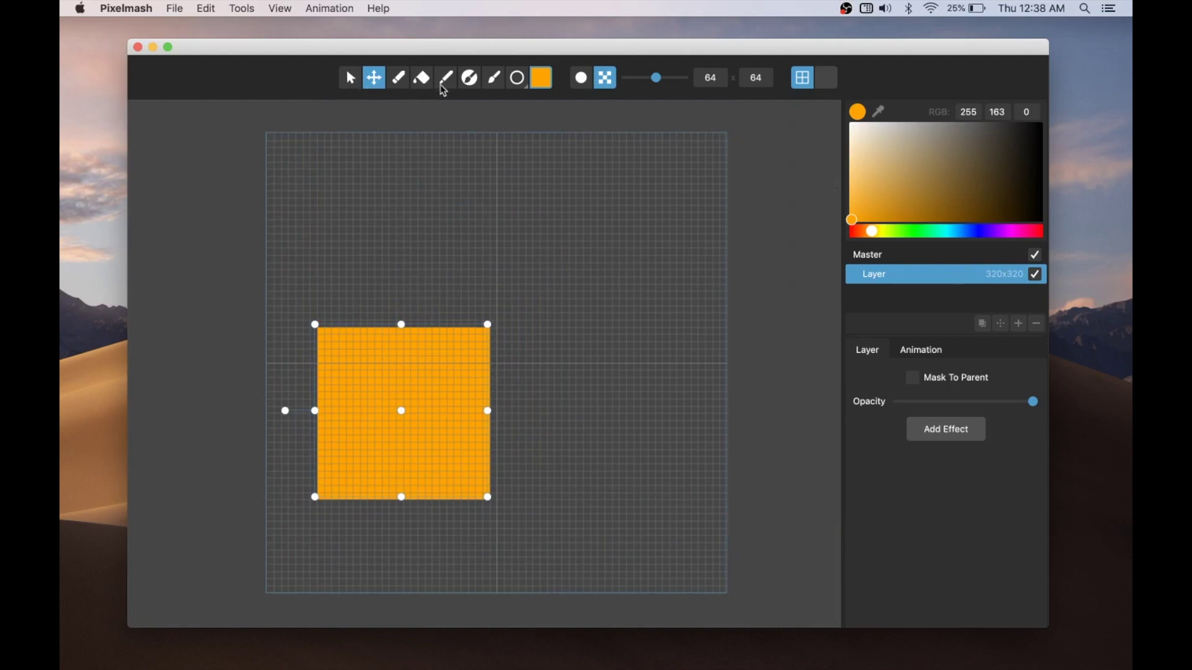
On a new layer, paint straight green brush lines along the top, right and bottom.
{"action": "left_click", "coordinate": [1020, 324]}
{"action": "left_click_drag", "start_coordinate": [872, 231], "coordinate": [905, 231]}
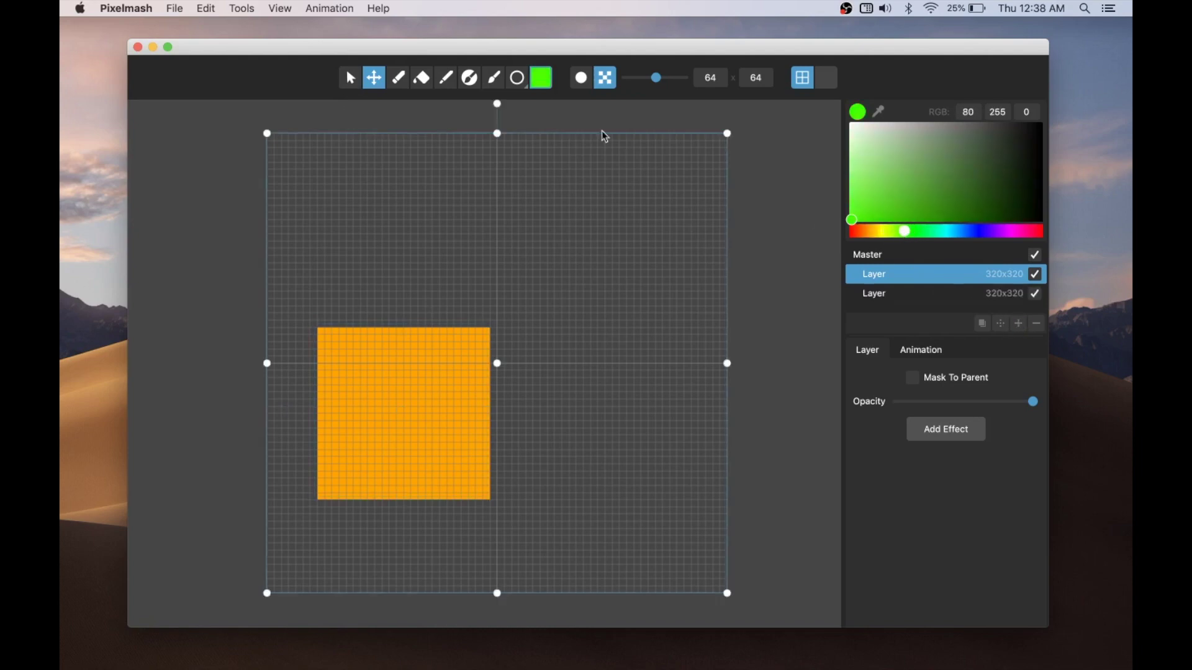
{"action": "left_click", "coordinate": [492, 79]}
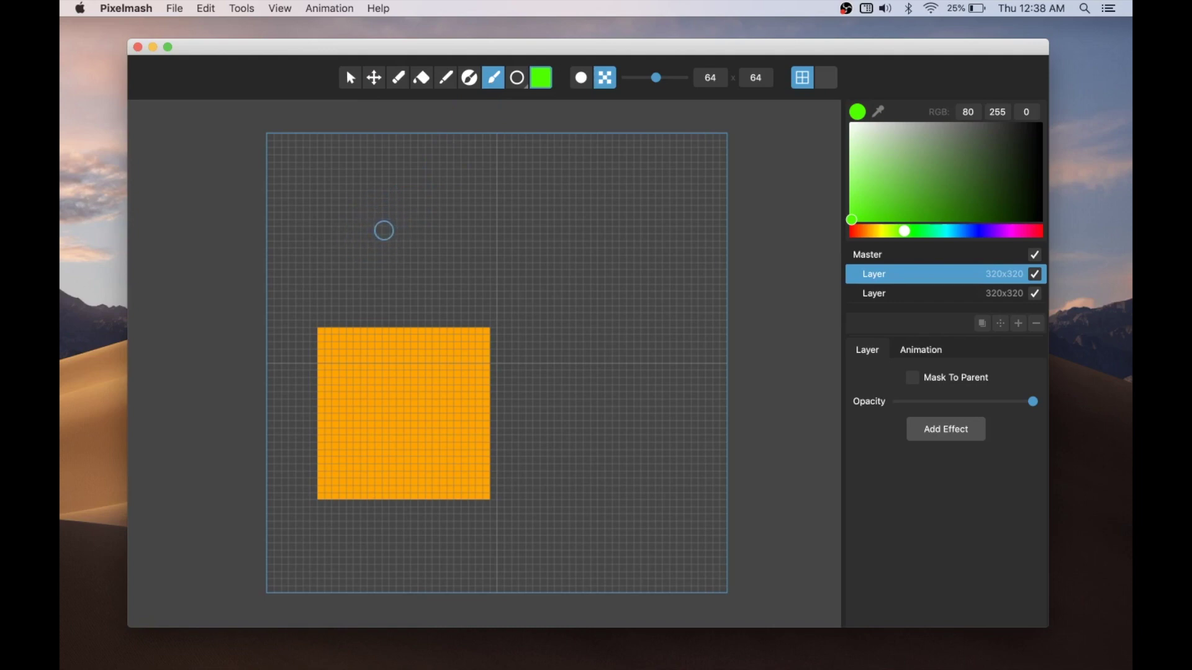
{"action": "key", "text": "shift"}
{"action": "left_click", "coordinate": [633, 230]}
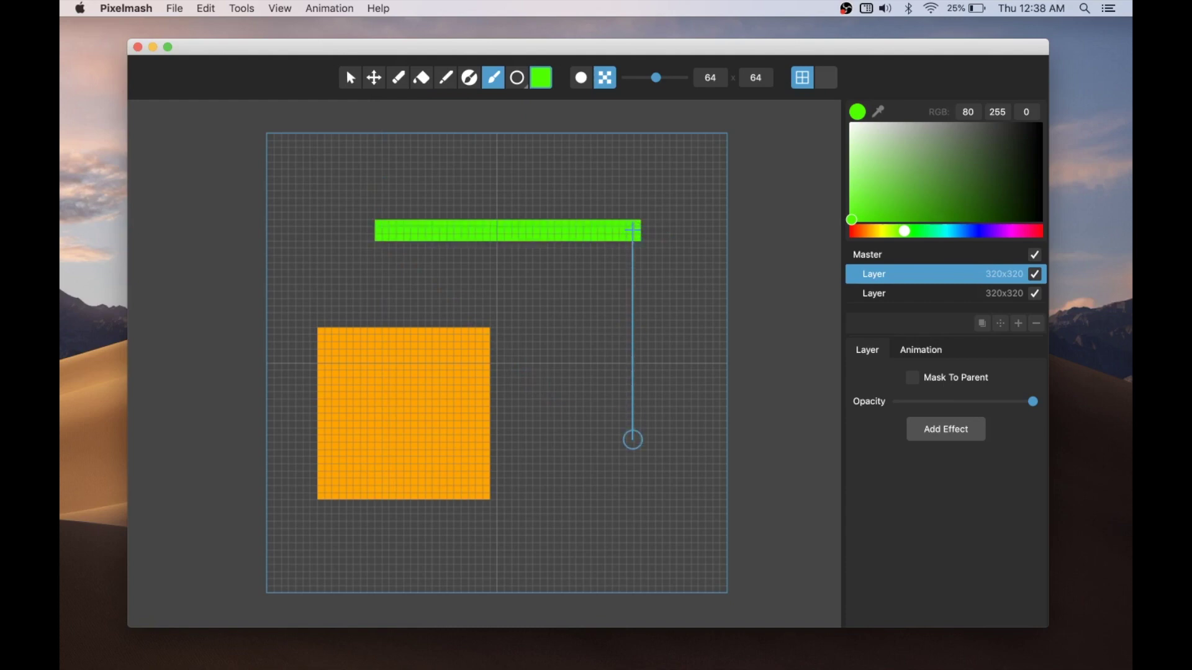
{"action": "left_click", "coordinate": [633, 439]}
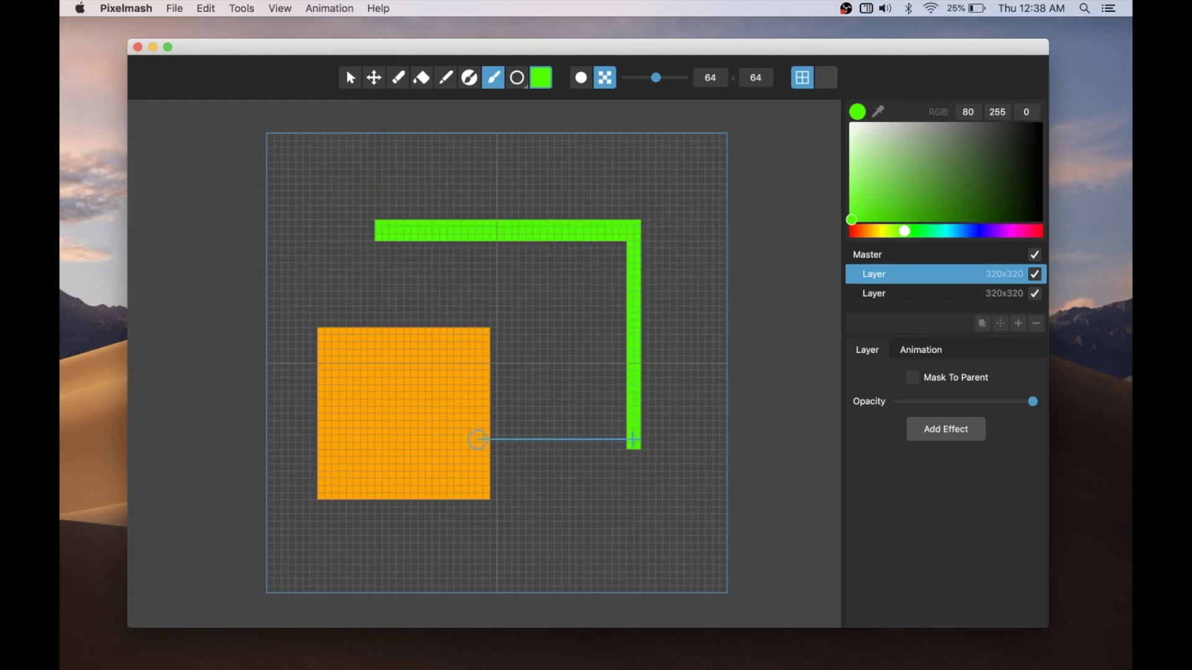
{"action": "left_click", "coordinate": [381, 440]}
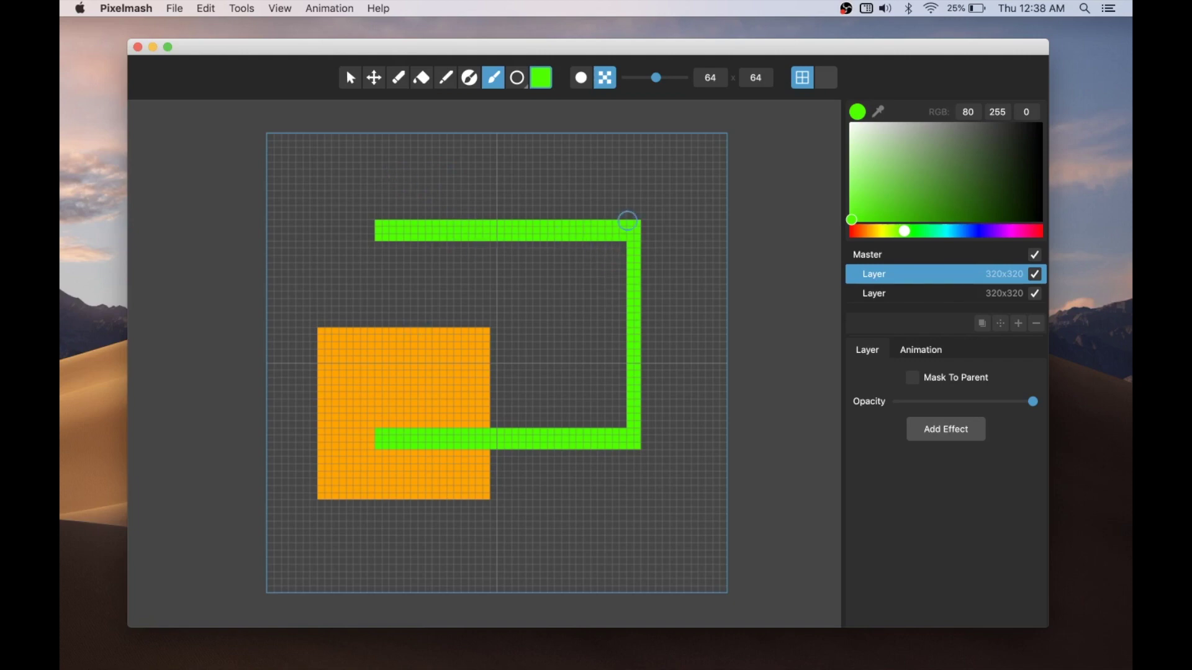
Try rounded stroke ends, erase parts of the green lines, then undo the strokes.
{"action": "left_click", "coordinate": [581, 78]}
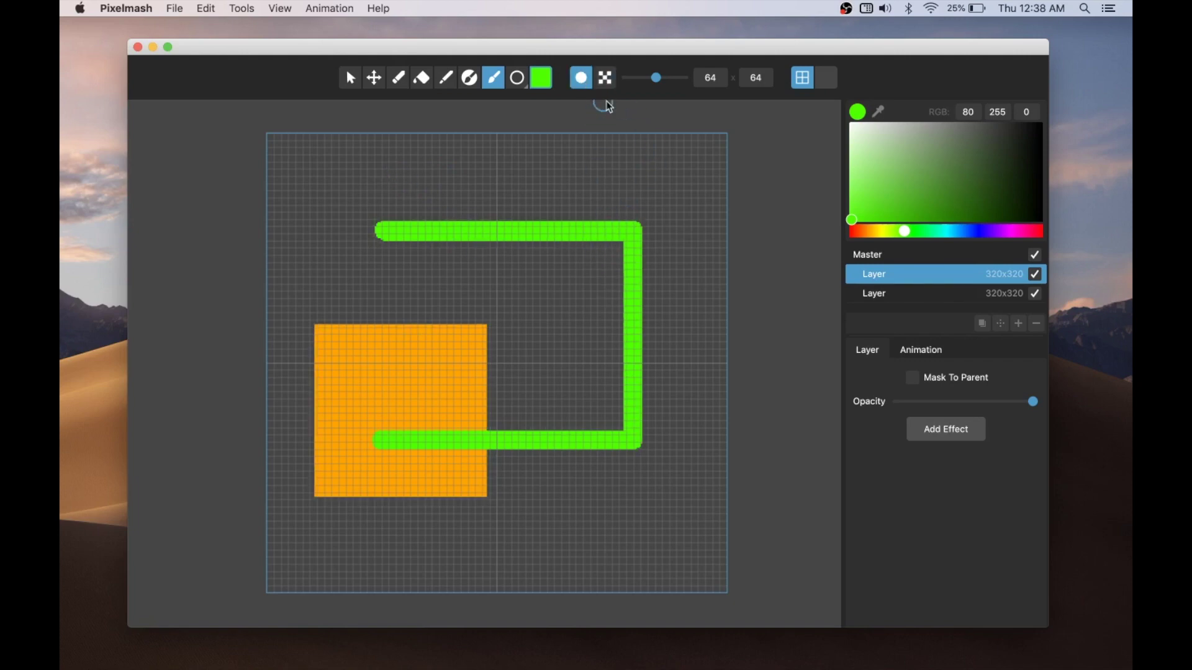
{"action": "left_click", "coordinate": [605, 77]}
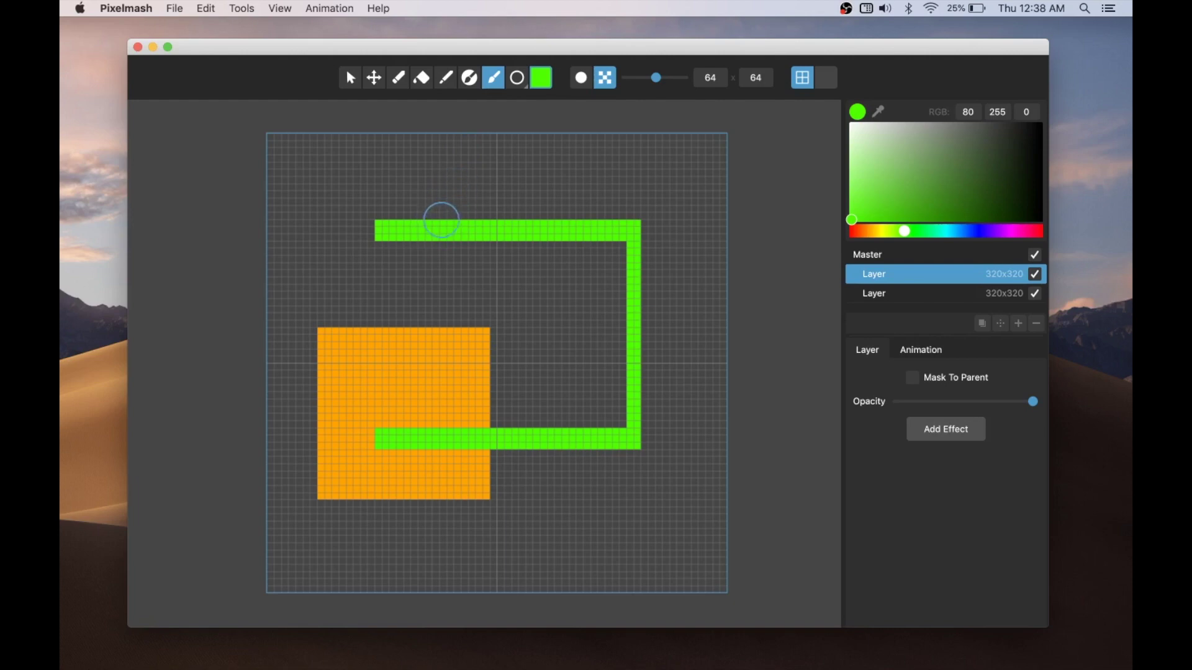
{"action": "mouse_move", "coordinate": [455, 212]}
{"action": "left_mouse_down"}
{"action": "mouse_move", "coordinate": [483, 239]}
{"action": "mouse_move", "coordinate": [587, 226]}
{"action": "left_mouse_up"}
{"action": "left_click_drag", "start_coordinate": [463, 422], "coordinate": [501, 442]}
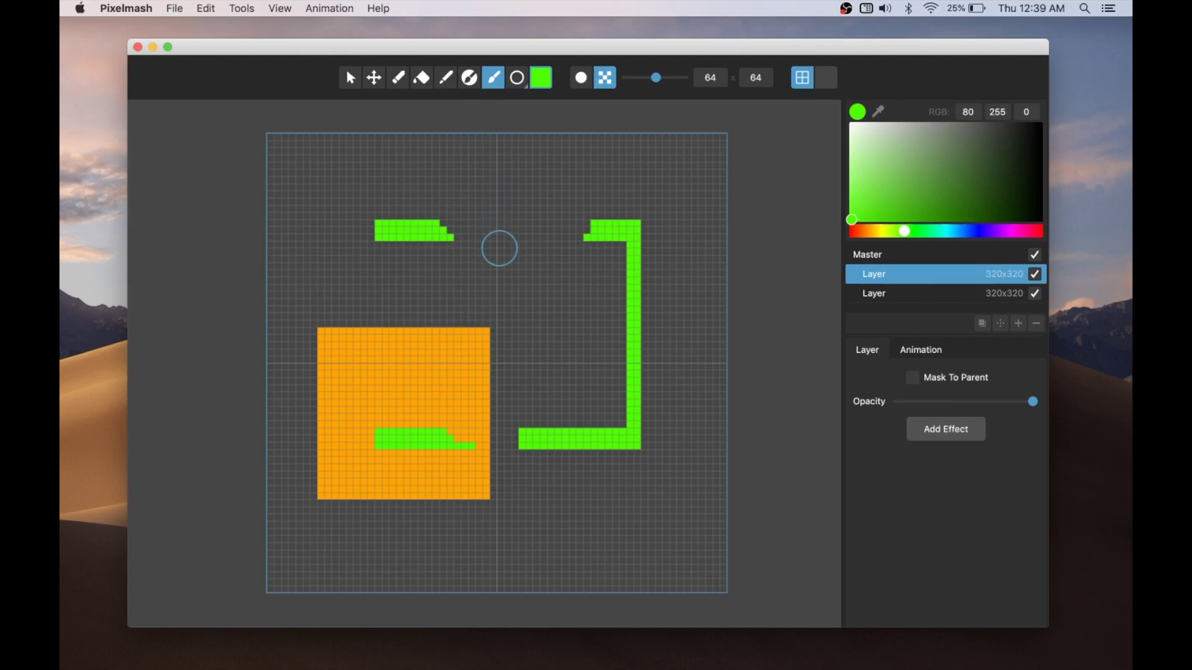
{"action": "key", "text": "super+z"}
{"action": "key", "text": "super+z"}
{"action": "key", "text": "super+z"}
{"action": "key", "text": "super+z"}
{"action": "key", "text": "super+z"}
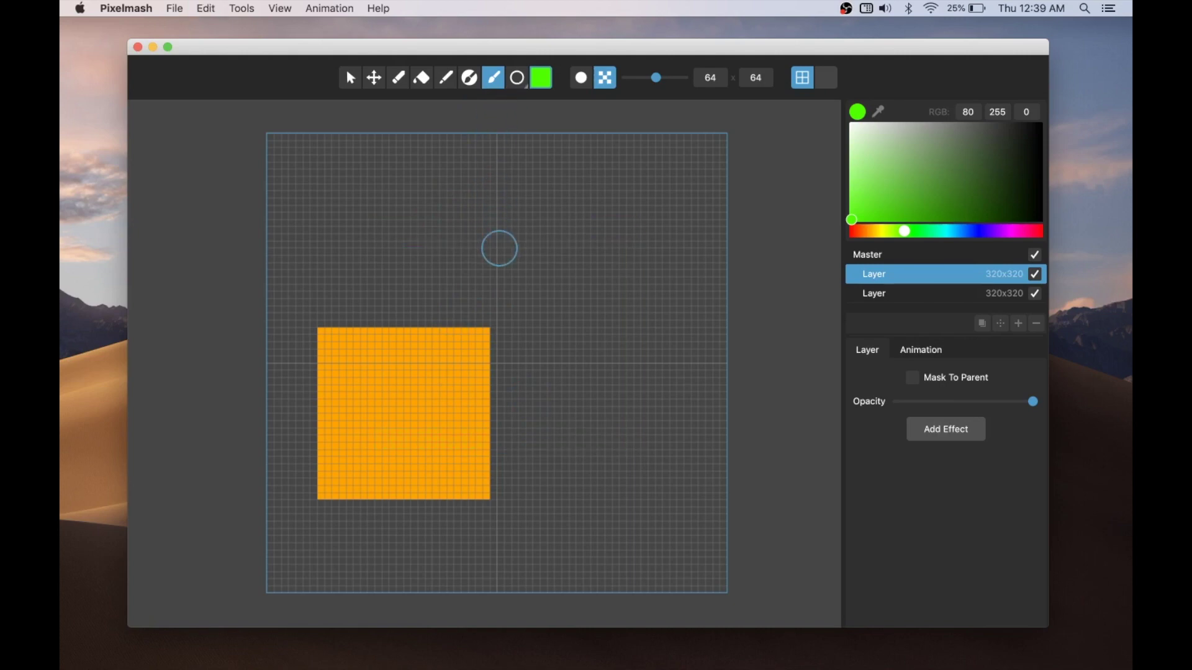
{"action": "left_click", "coordinate": [874, 294]}
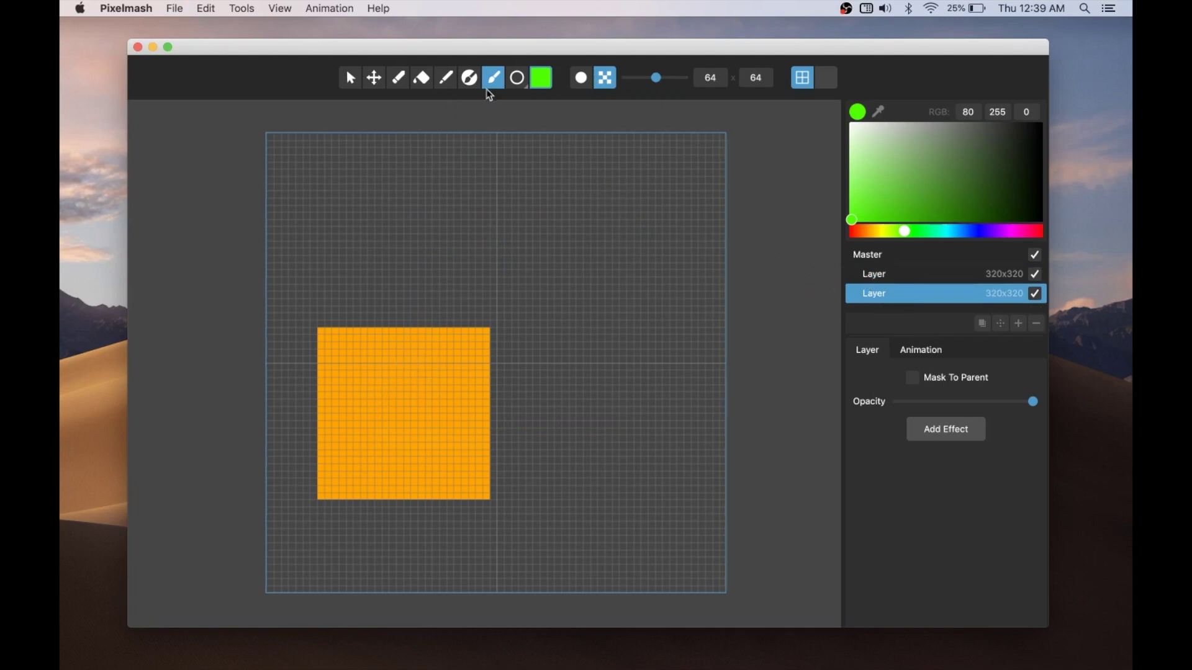
{"action": "left_click", "coordinate": [518, 78]}
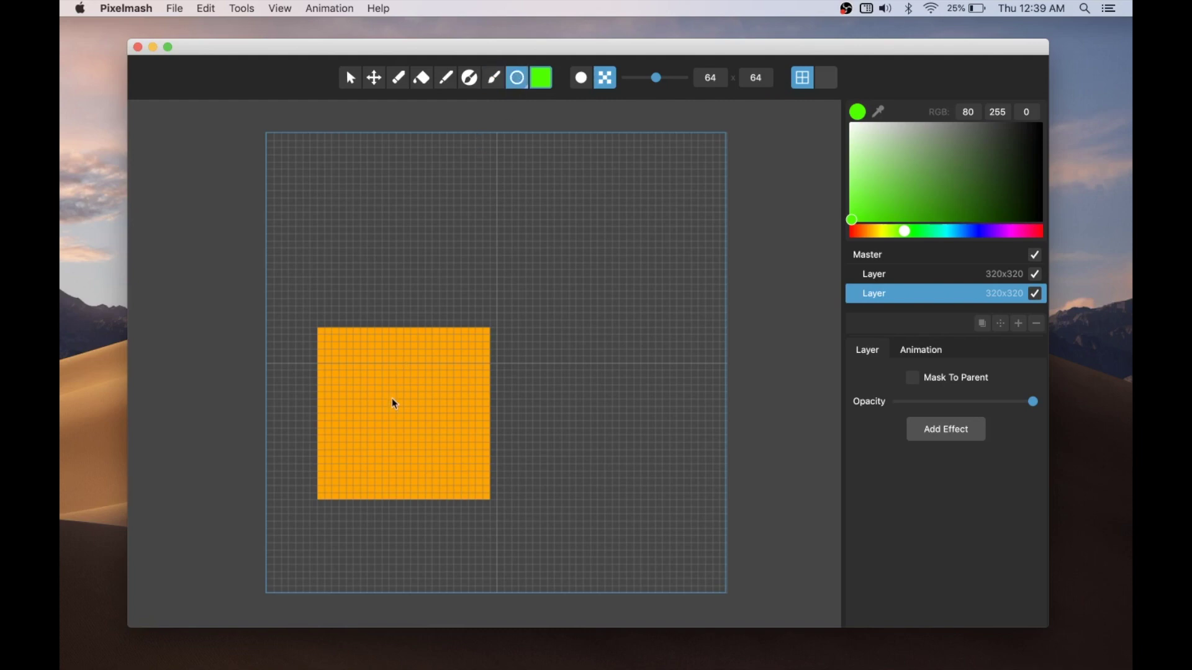
{"action": "mouse_move", "coordinate": [400, 418]}
{"action": "left_mouse_down"}
{"action": "mouse_move", "coordinate": [437, 365]}
{"action": "mouse_move", "coordinate": [435, 383]}
{"action": "mouse_move", "coordinate": [457, 362]}
{"action": "mouse_move", "coordinate": [412, 405]}
{"action": "mouse_move", "coordinate": [453, 389]}
{"action": "mouse_move", "coordinate": [438, 398]}
{"action": "left_mouse_up"}
{"action": "key", "text": "super+z"}
{"action": "left_click_drag", "start_coordinate": [490, 427], "coordinate": [504, 378]}
{"action": "key", "text": "super+z"}
Centre the orange square and give it a black Outline effect with Outline Only.
{"action": "left_click", "coordinate": [351, 82]}
{"action": "left_click", "coordinate": [375, 86]}
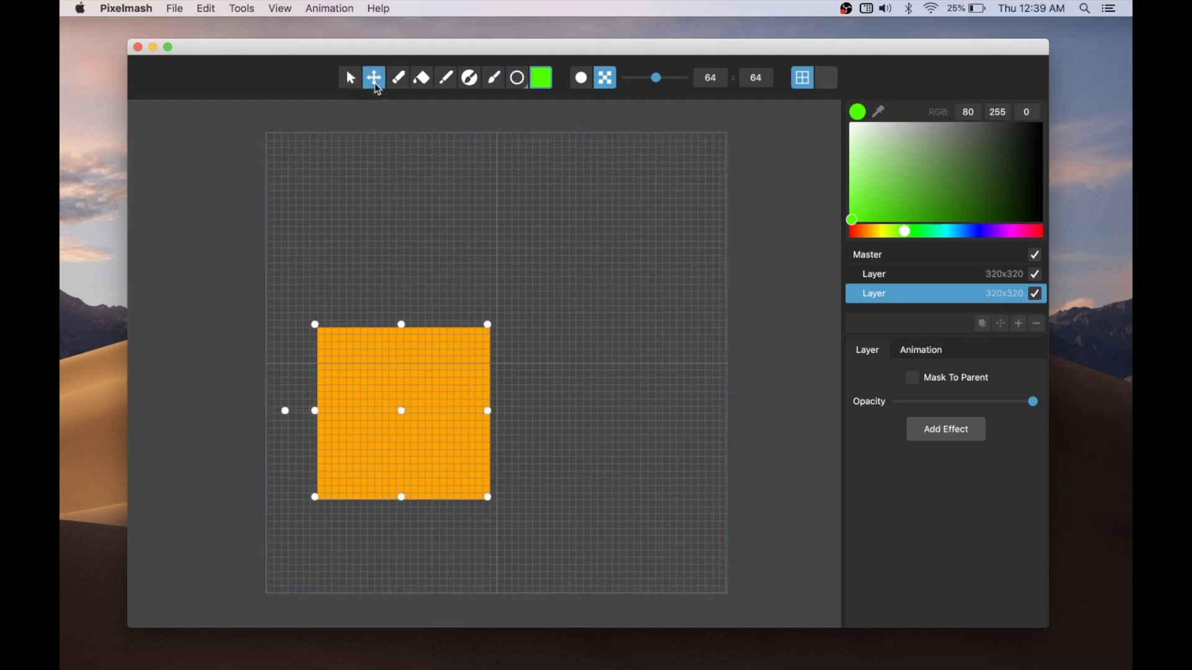
{"action": "left_click_drag", "start_coordinate": [436, 402], "coordinate": [500, 365]}
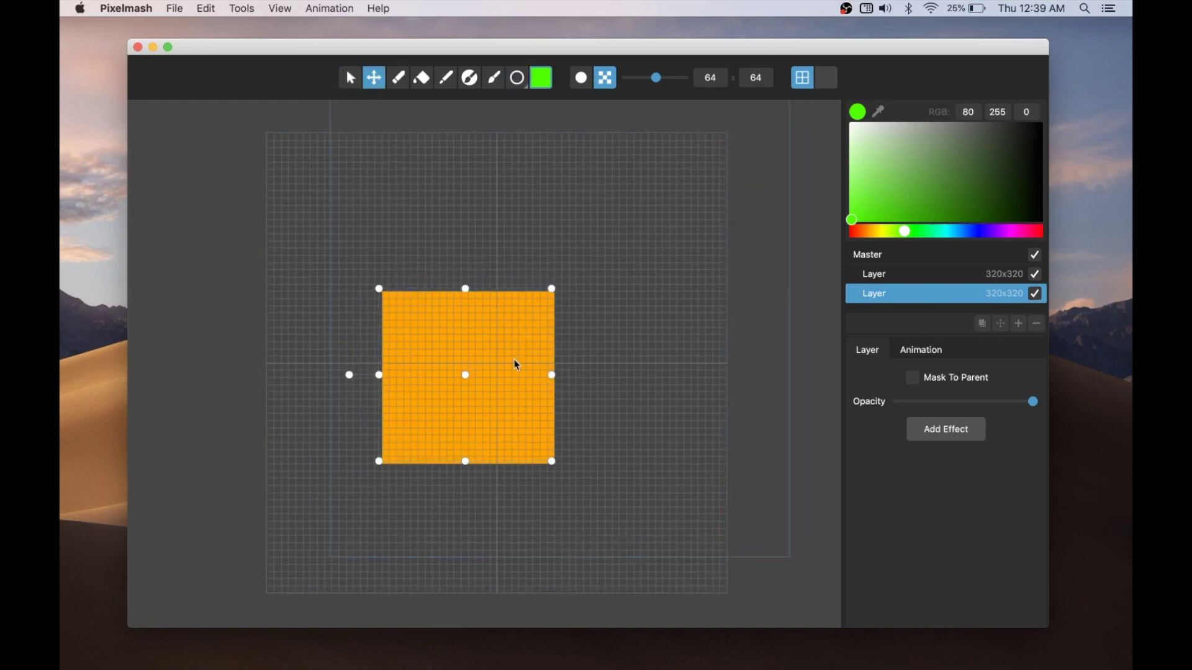
{"action": "left_click", "coordinate": [980, 439]}
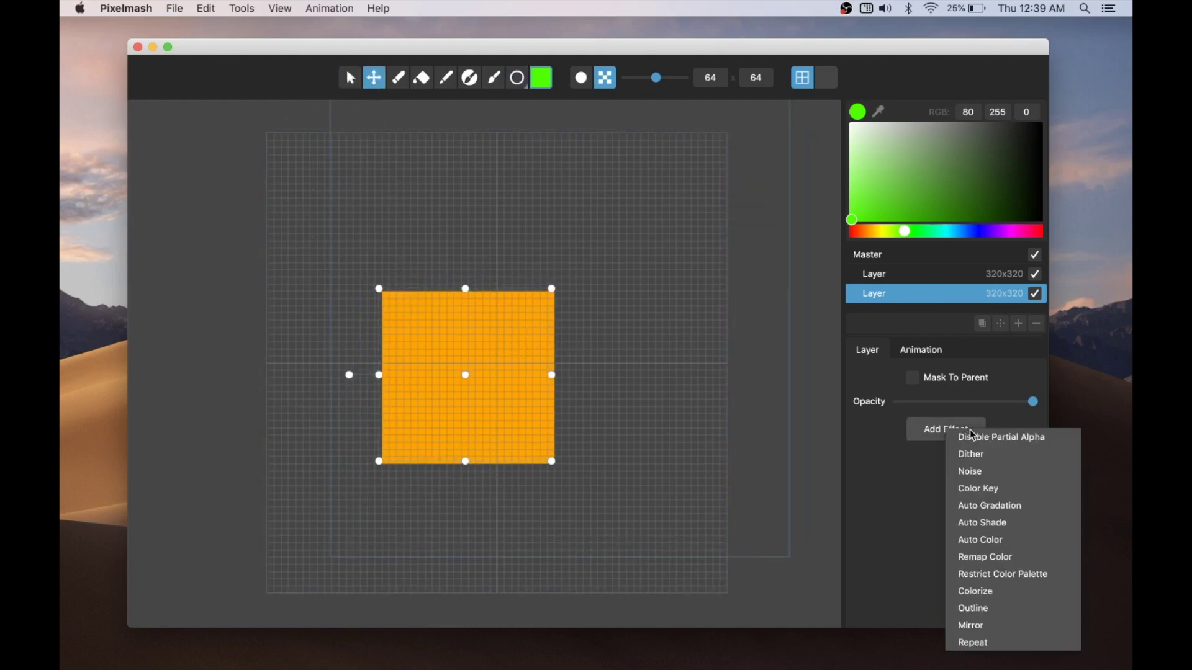
{"action": "left_click", "coordinate": [981, 606]}
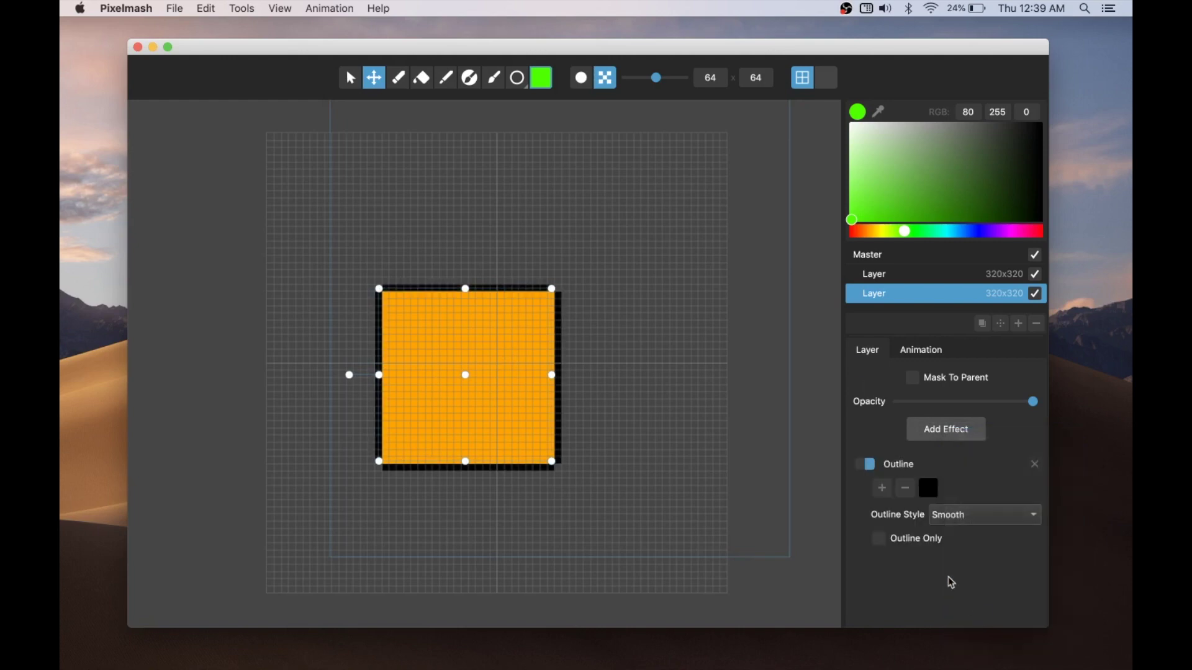
{"action": "left_click", "coordinate": [879, 539]}
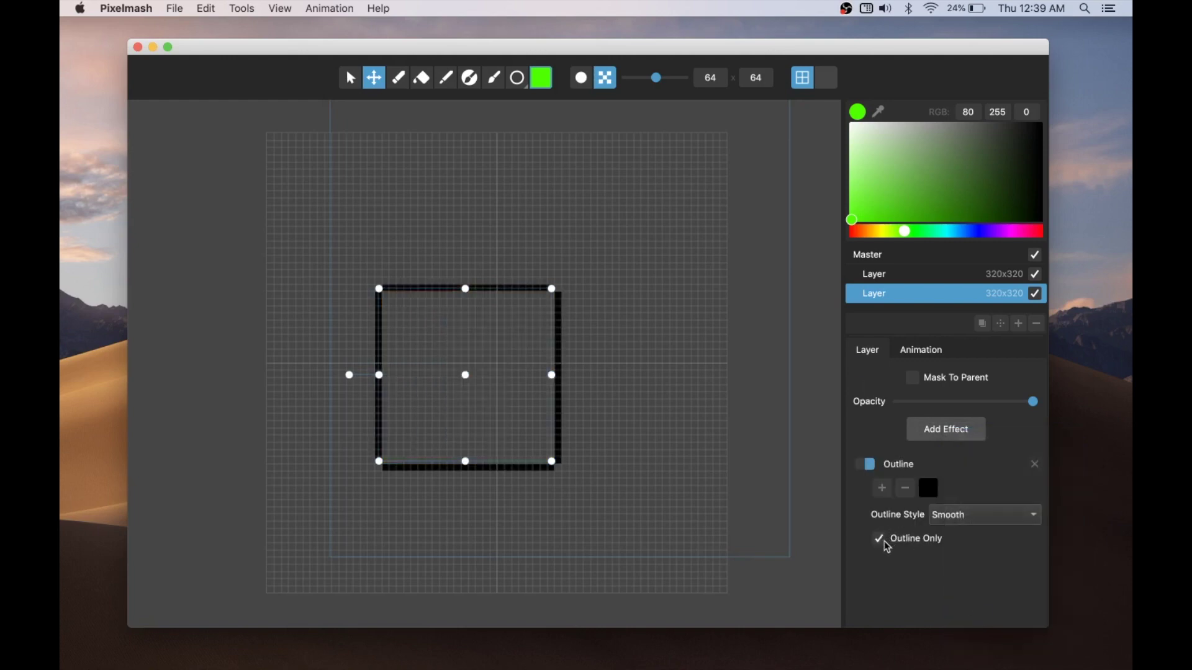
Rotate the square 45° into a diamond and move the empty layer beneath it.
{"action": "left_click_drag", "start_coordinate": [351, 378], "coordinate": [384, 296]}
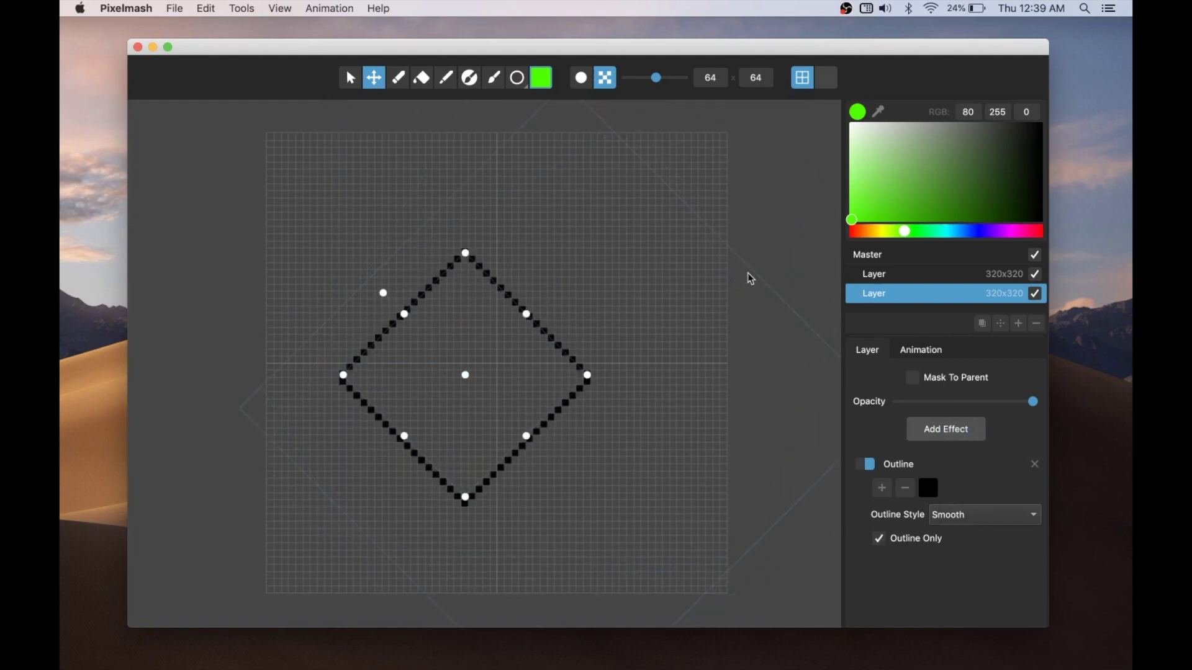
{"action": "left_click", "coordinate": [929, 275]}
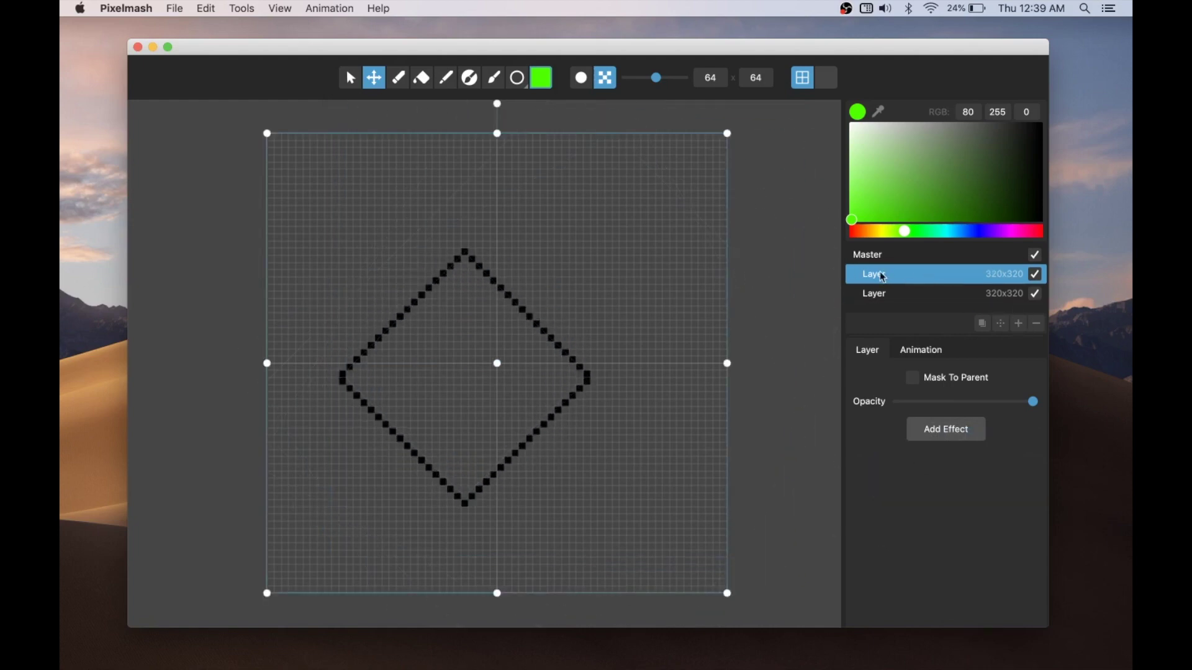
{"action": "left_click_drag", "start_coordinate": [882, 276], "coordinate": [872, 307]}
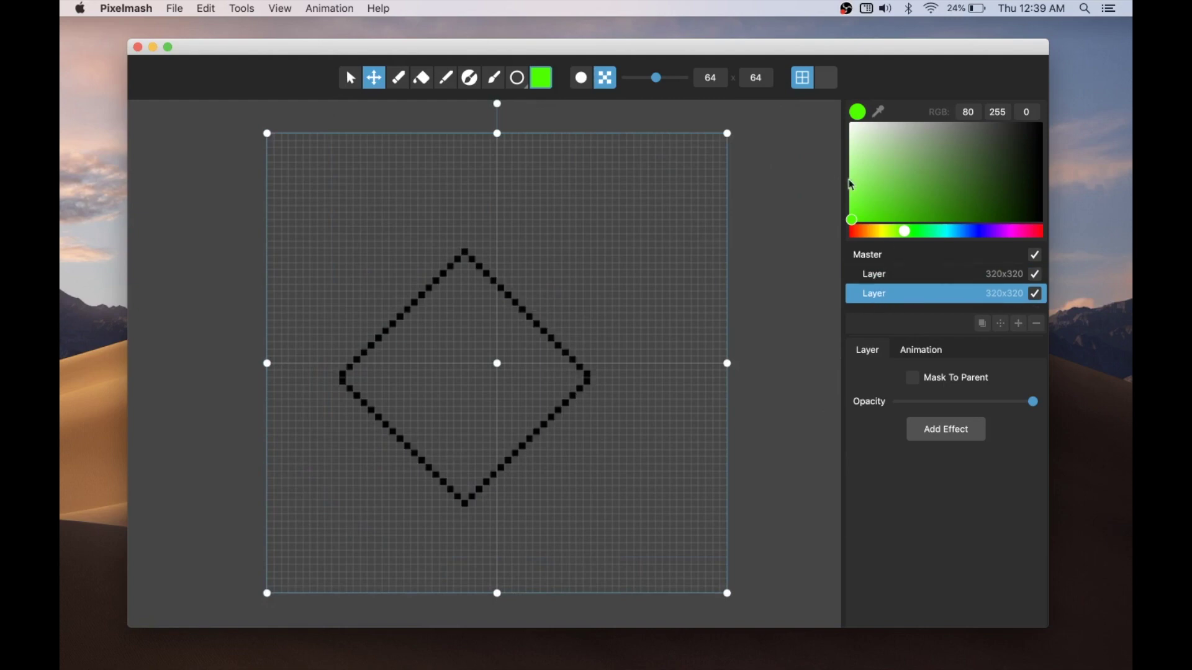
Paint a thick green blob around the diamond on the lower layer.
{"action": "left_click", "coordinate": [494, 77]}
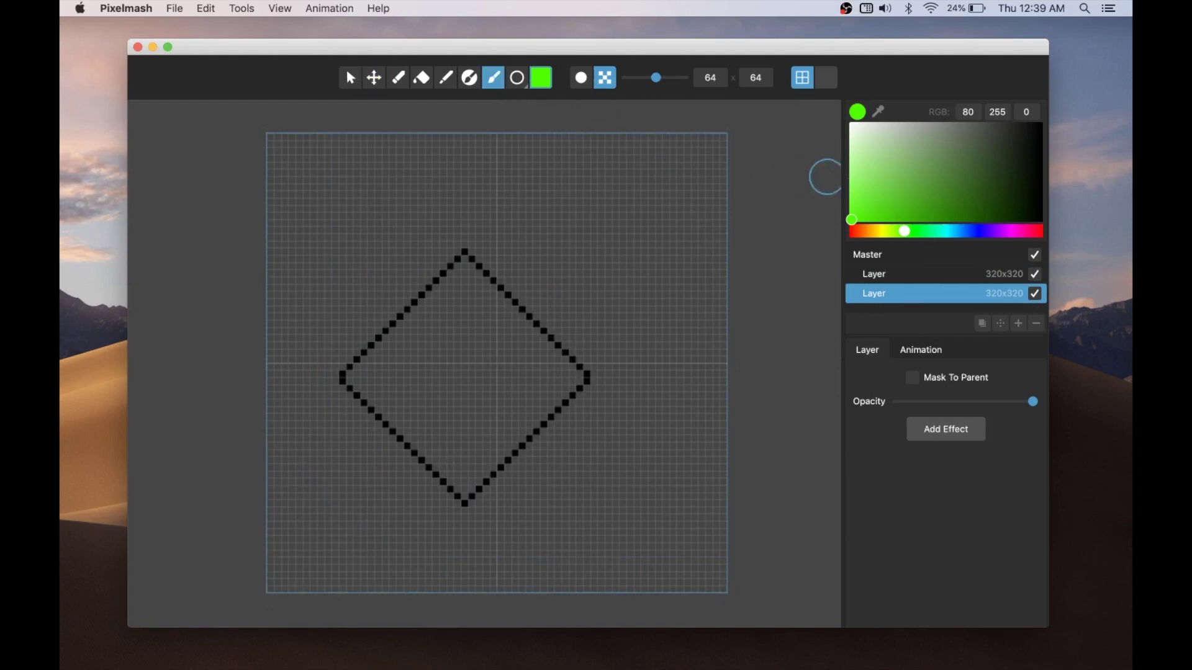
{"action": "mouse_move", "coordinate": [524, 245]}
{"action": "left_mouse_down"}
{"action": "mouse_move", "coordinate": [462, 434]}
{"action": "mouse_move", "coordinate": [351, 471]}
{"action": "mouse_move", "coordinate": [404, 493]}
{"action": "left_mouse_up"}
{"action": "left_click", "coordinate": [374, 77]}
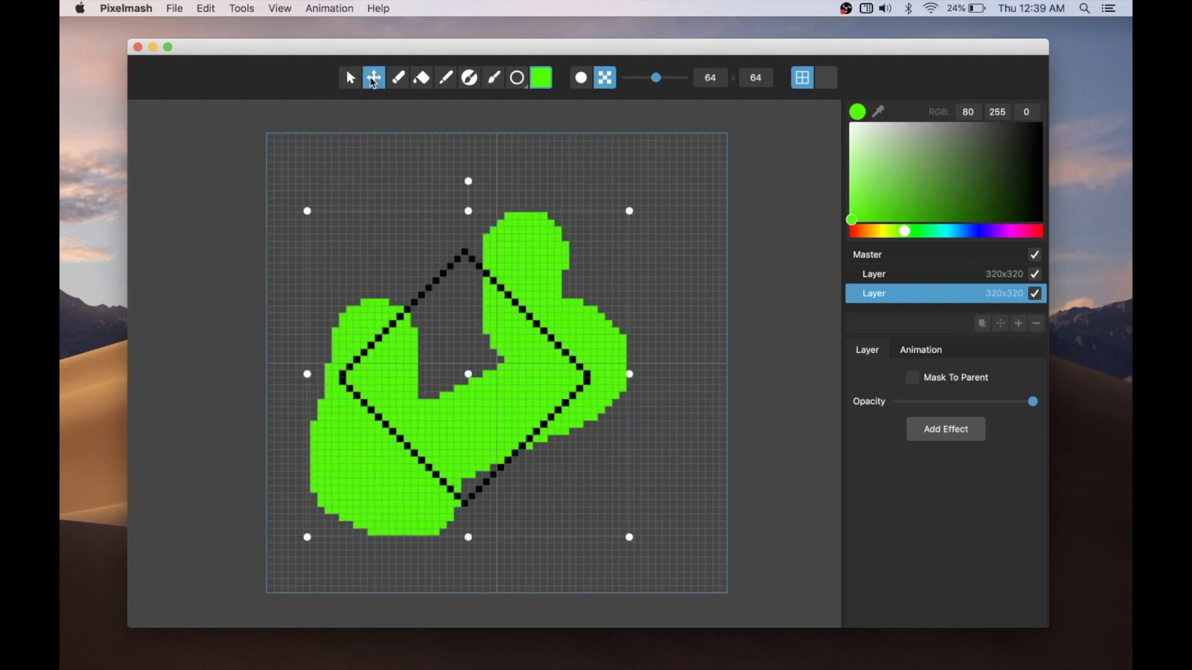
{"action": "left_click", "coordinate": [995, 275]}
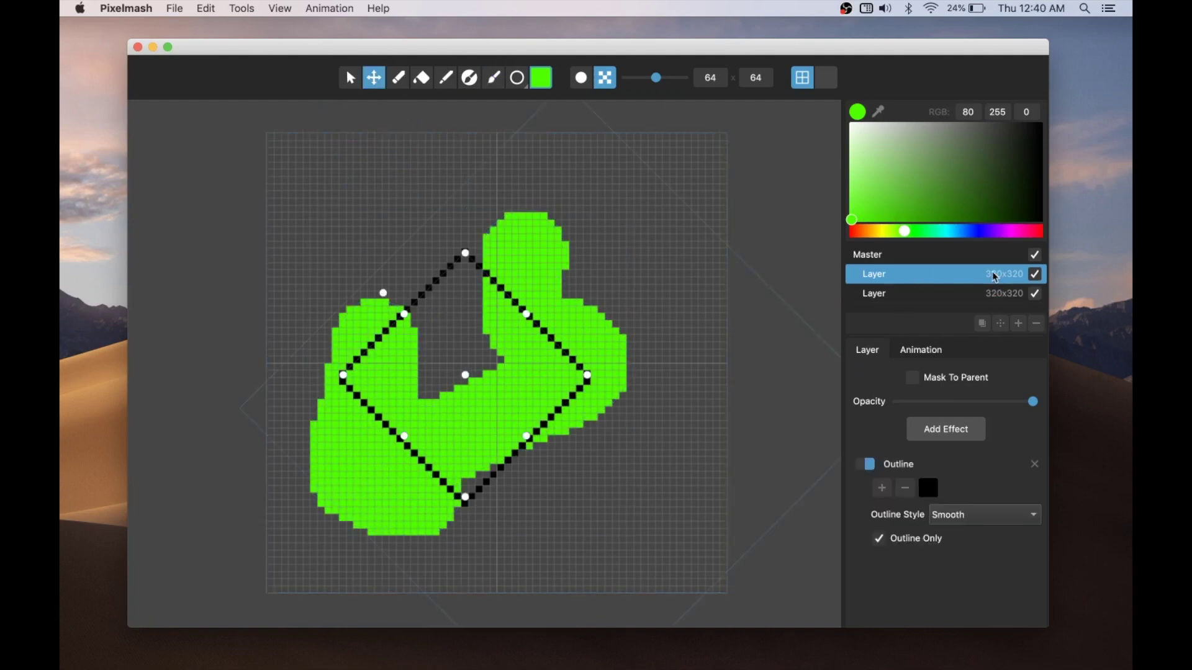
Toggle the Outline effect and its fill, keeping Outline Only, then nudge the diamond up-right.
{"action": "left_click", "coordinate": [868, 464]}
{"action": "left_click", "coordinate": [868, 465]}
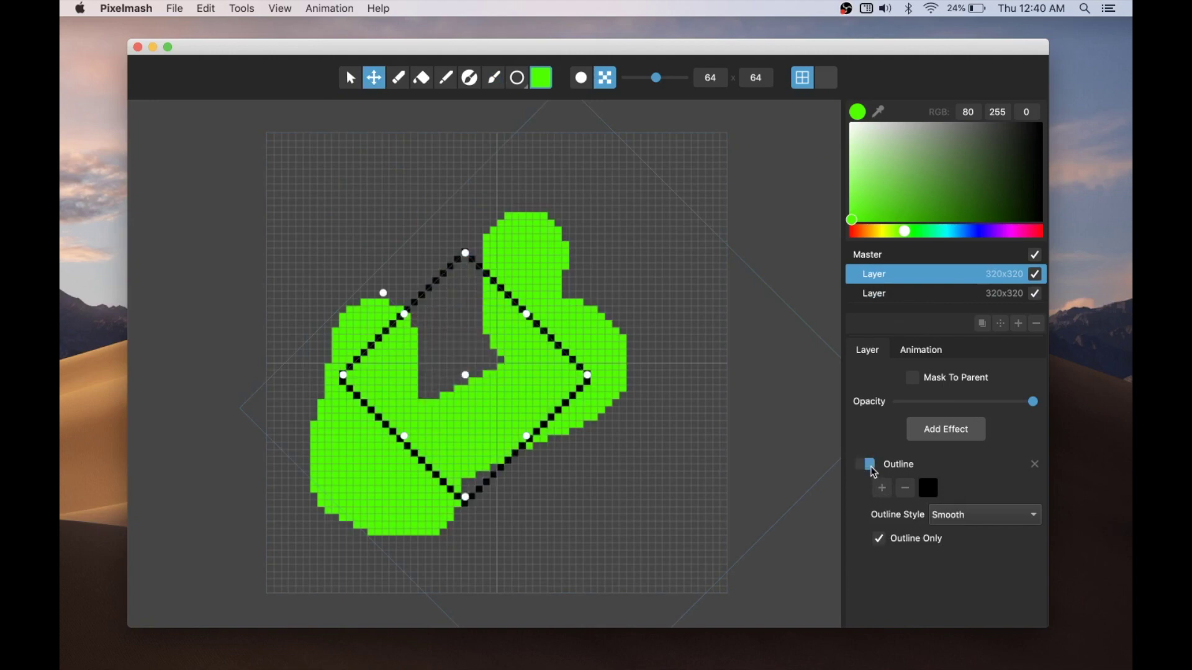
{"action": "left_click", "coordinate": [886, 540]}
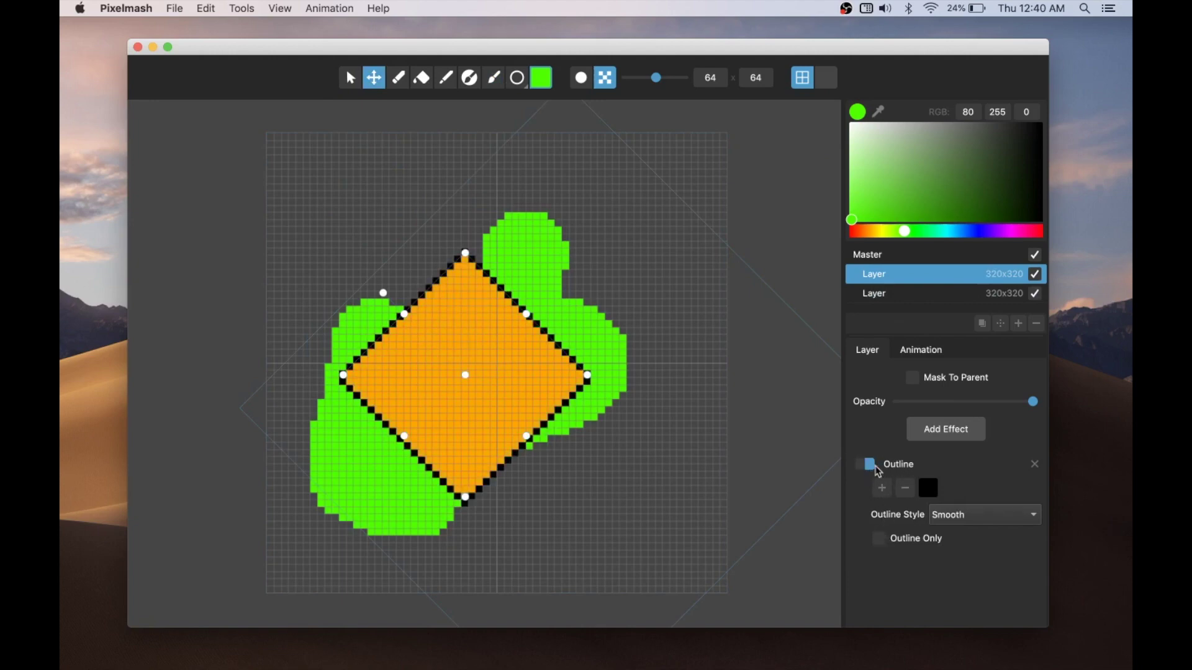
{"action": "left_click", "coordinate": [880, 539]}
{"action": "left_click_drag", "start_coordinate": [524, 393], "coordinate": [551, 382]}
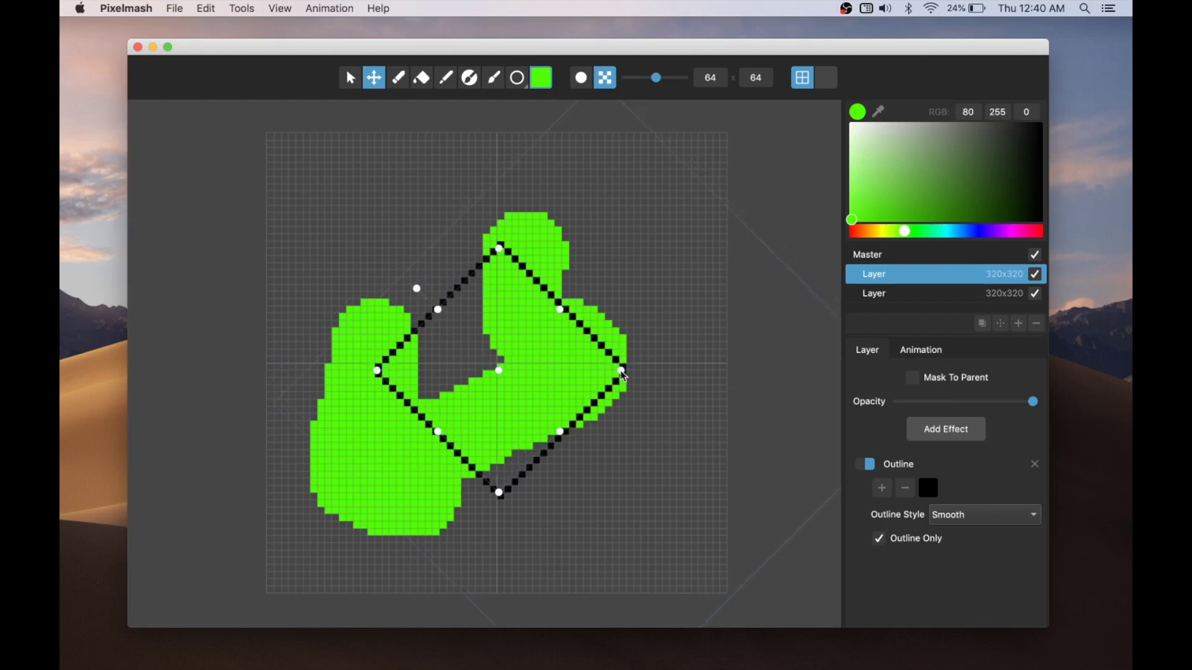
Scale the outlined diamond up from its right handle so it frames the green blob.
{"action": "mouse_move", "coordinate": [624, 375]}
{"action": "left_mouse_down"}
{"action": "mouse_move", "coordinate": [546, 371]}
{"action": "mouse_move", "coordinate": [687, 363]}
{"action": "mouse_move", "coordinate": [542, 369]}
{"action": "mouse_move", "coordinate": [731, 376]}
{"action": "mouse_move", "coordinate": [579, 373]}
{"action": "mouse_move", "coordinate": [702, 386]}
{"action": "mouse_move", "coordinate": [602, 392]}
{"action": "mouse_move", "coordinate": [660, 393]}
{"action": "mouse_move", "coordinate": [616, 394]}
{"action": "mouse_move", "coordinate": [676, 372]}
{"action": "mouse_move", "coordinate": [647, 372]}
{"action": "left_mouse_up"}
{"action": "mouse_move", "coordinate": [569, 375]}
{"action": "left_mouse_down"}
{"action": "mouse_move", "coordinate": [588, 340]}
{"action": "mouse_move", "coordinate": [561, 380]}
{"action": "left_mouse_up"}
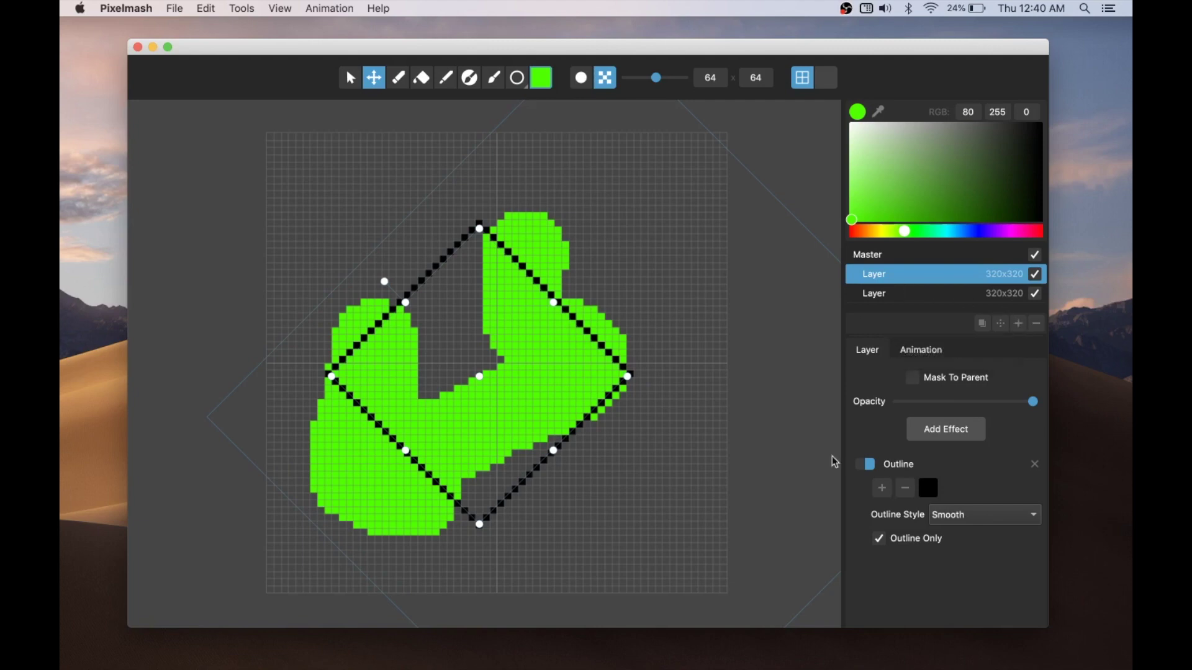
Remove the diamond's Outline effect and delete the green blob layer.
{"action": "left_click", "coordinate": [1035, 464]}
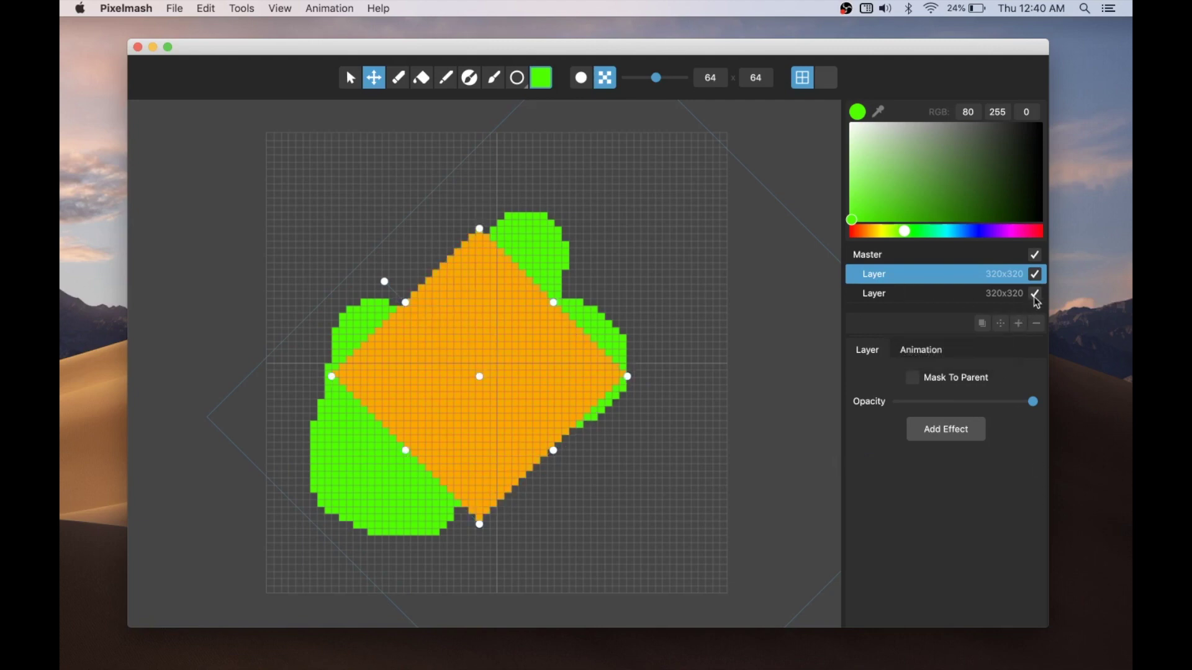
{"action": "left_click", "coordinate": [929, 296]}
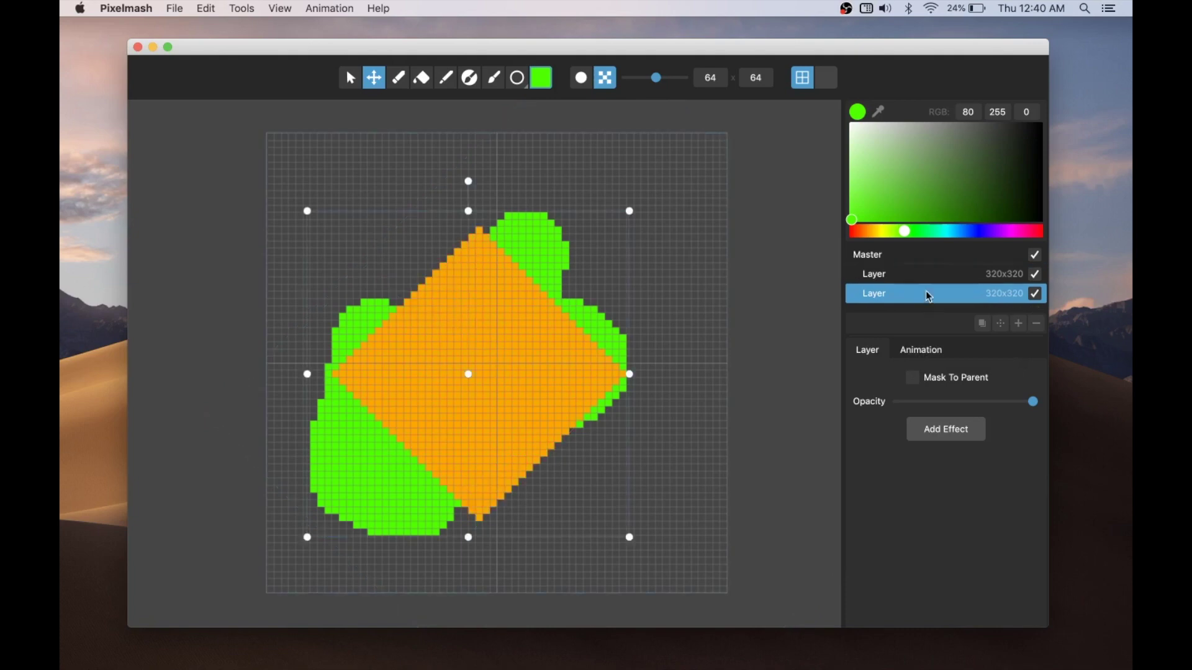
{"action": "left_click", "coordinate": [1036, 323]}
{"action": "left_click", "coordinate": [933, 282]}
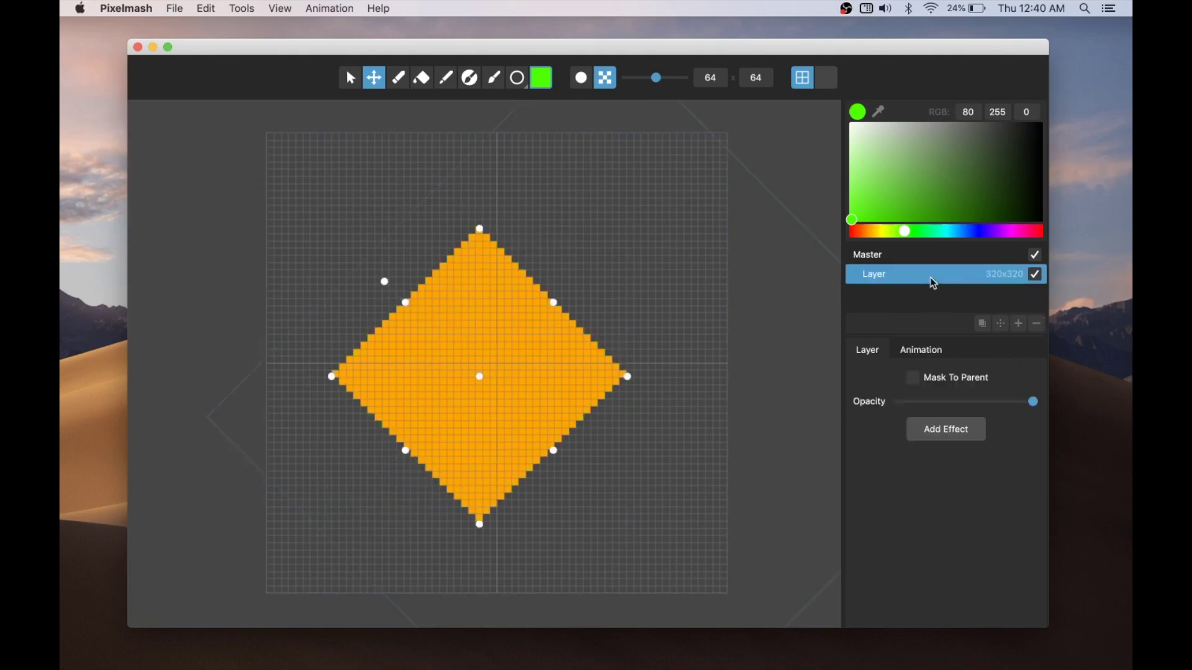
On a new layer, draw a green circle over the diamond's upper right.
{"action": "left_click", "coordinate": [1019, 323]}
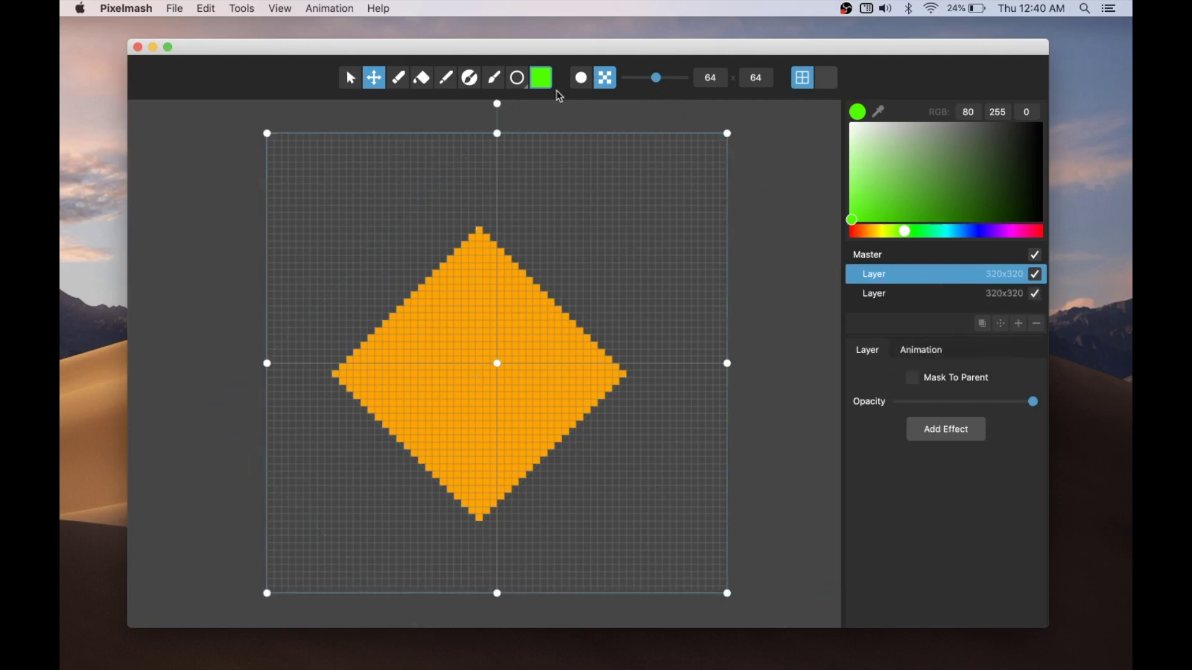
{"action": "left_click", "coordinate": [521, 81]}
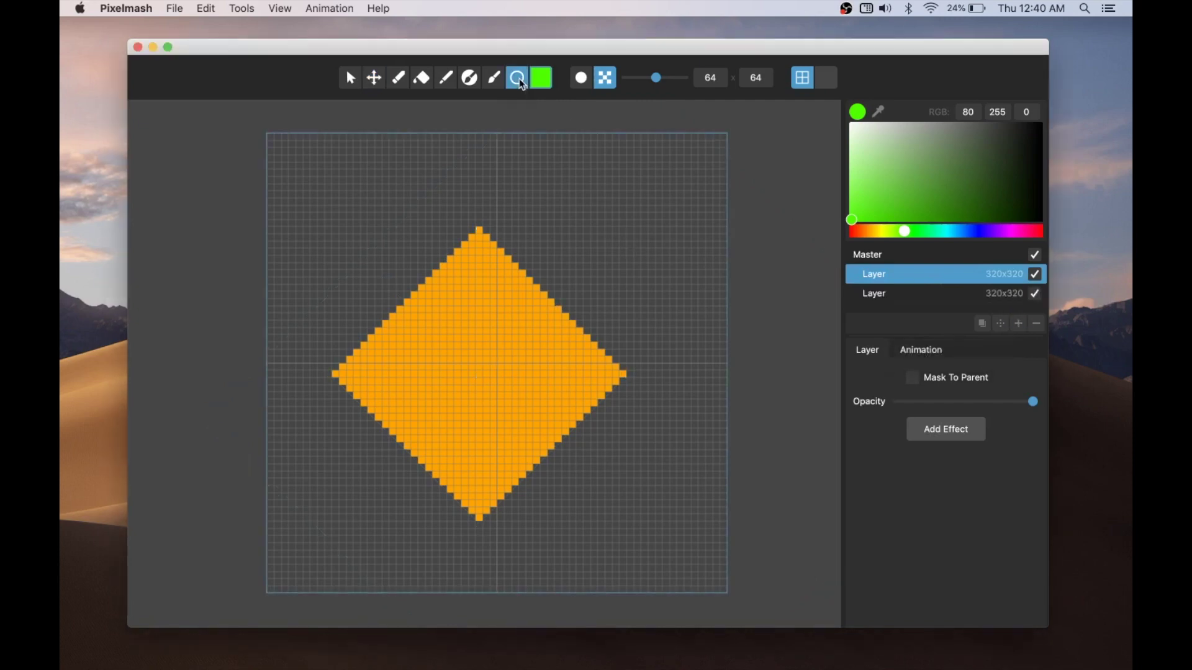
{"action": "mouse_move", "coordinate": [557, 274]}
{"action": "left_mouse_down"}
{"action": "mouse_move", "coordinate": [595, 226]}
{"action": "mouse_move", "coordinate": [547, 329]}
{"action": "mouse_move", "coordinate": [575, 281]}
{"action": "left_mouse_up"}
{"action": "left_click", "coordinate": [373, 78]}
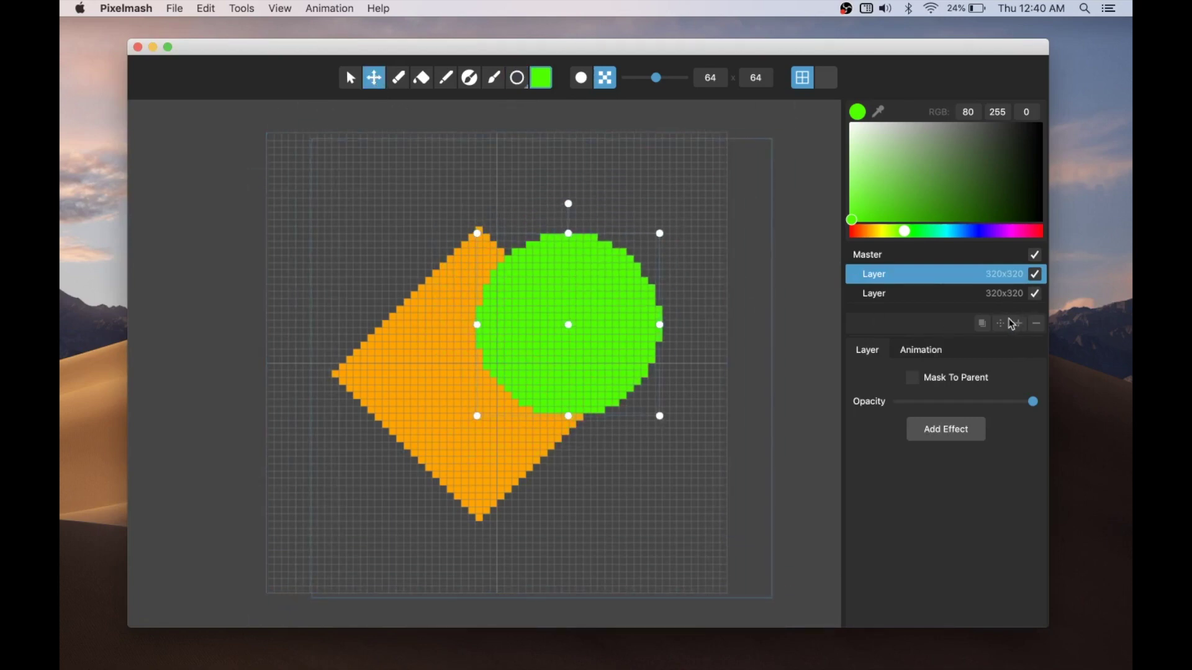
Add a parent group layer and nest the circle and diamond layers inside it.
{"action": "left_click", "coordinate": [1018, 323]}
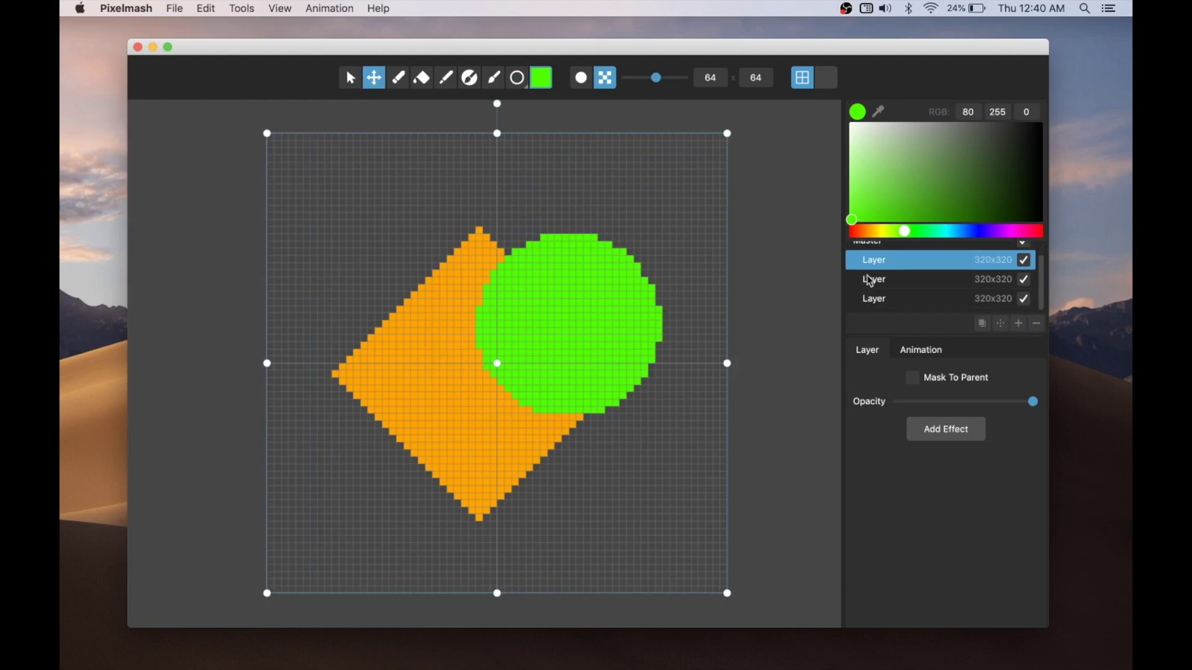
{"action": "left_click_drag", "start_coordinate": [871, 281], "coordinate": [878, 275]}
{"action": "left_click", "coordinate": [880, 297]}
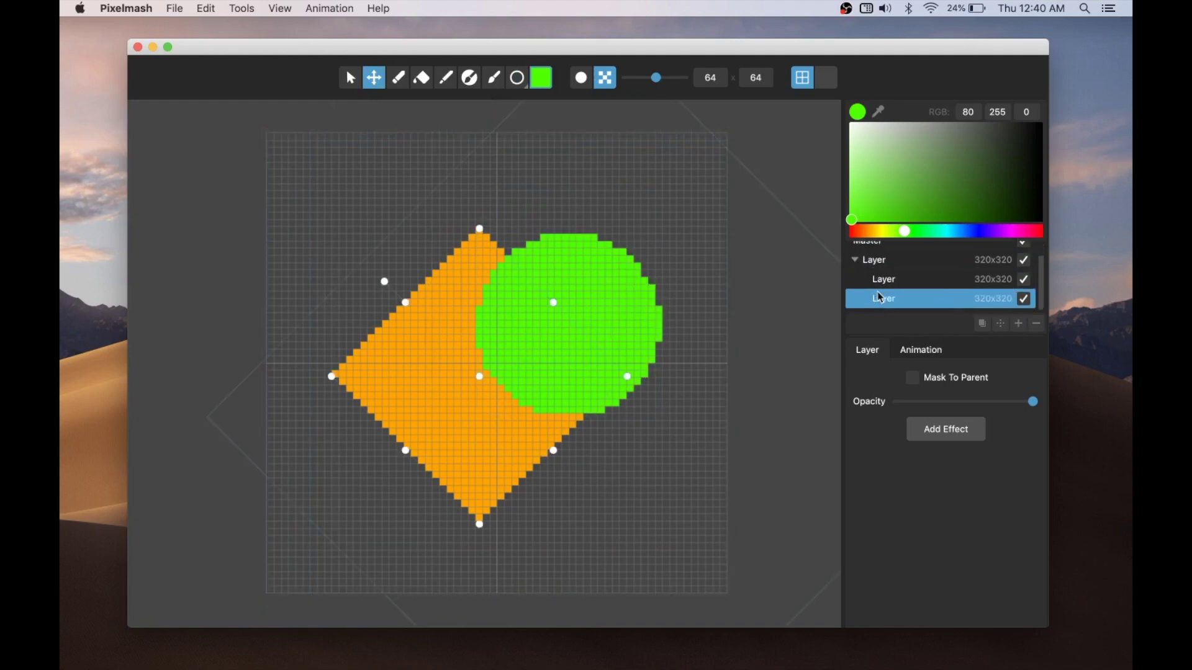
{"action": "left_click", "coordinate": [886, 262]}
{"action": "left_click", "coordinate": [1021, 261]}
{"action": "left_click", "coordinate": [1021, 261]}
{"action": "left_click", "coordinate": [907, 280]}
Rename the child layers 'green circle' and 'orange square', then select the group.
{"action": "double_click", "coordinate": [890, 279]}
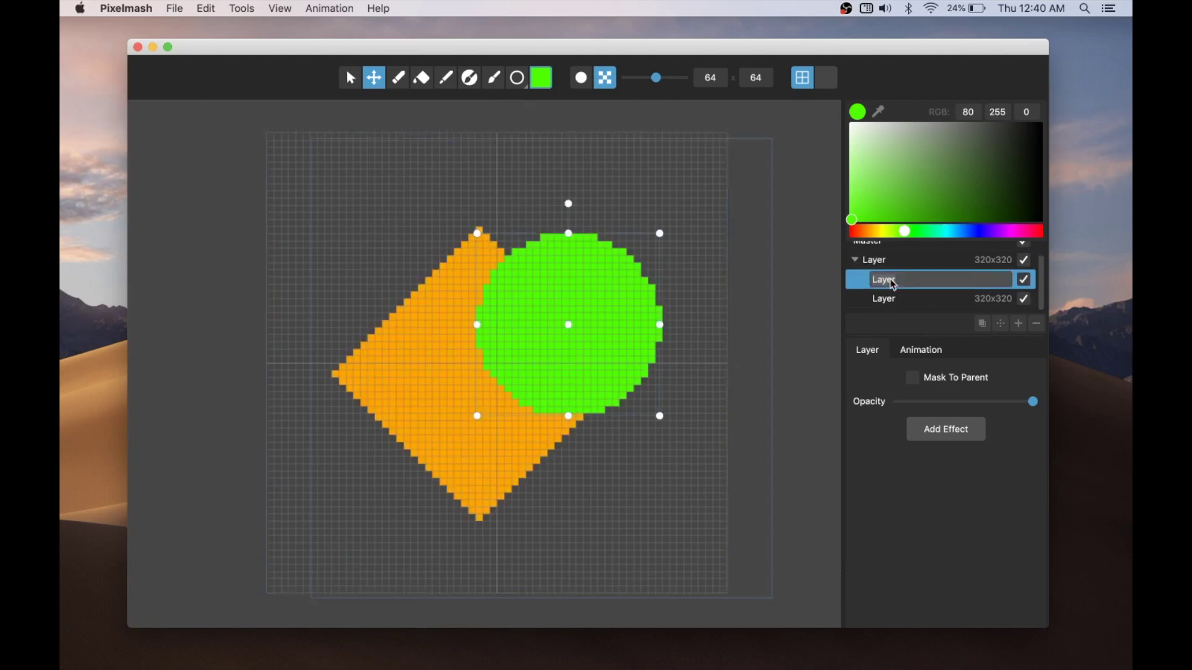
{"action": "type", "text": "green circle"}
{"action": "key", "text": "Return"}
{"action": "left_click", "coordinate": [898, 304]}
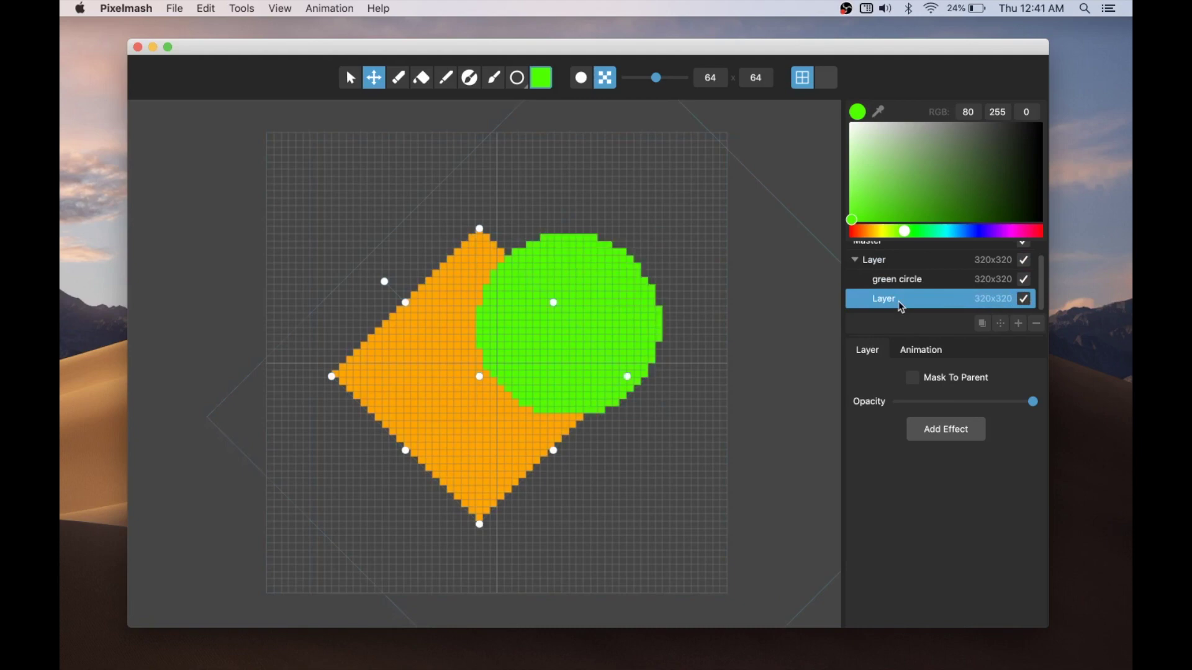
{"action": "double_click", "coordinate": [890, 301]}
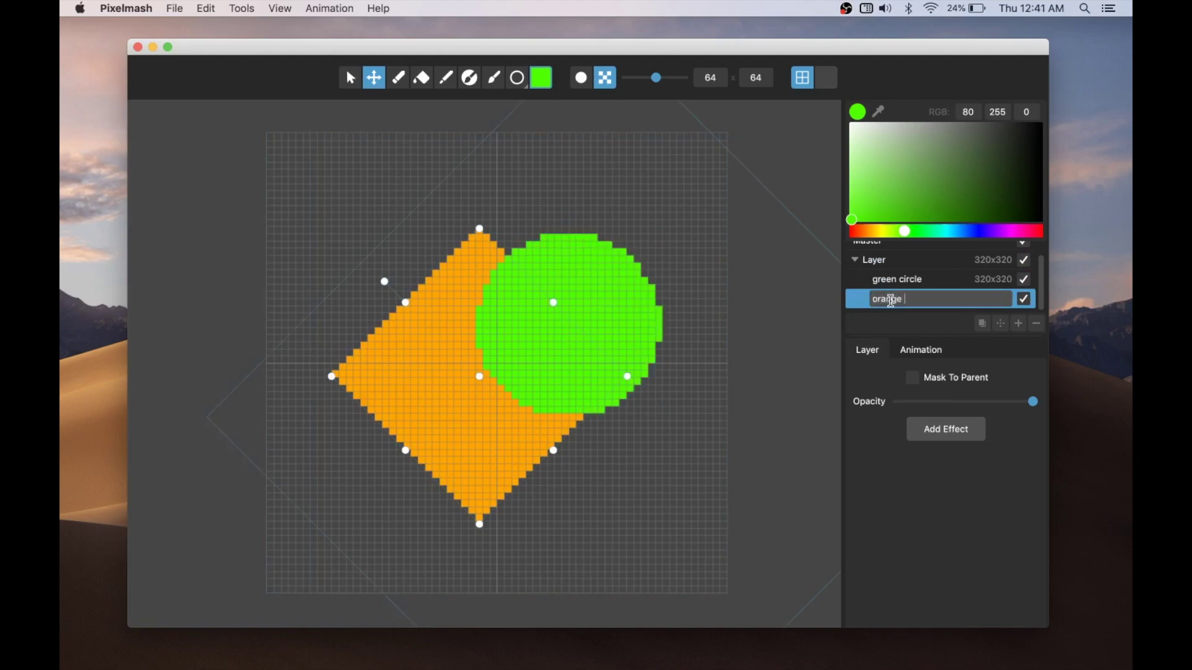
{"action": "type", "text": "orange square"}
{"action": "key", "text": "Return"}
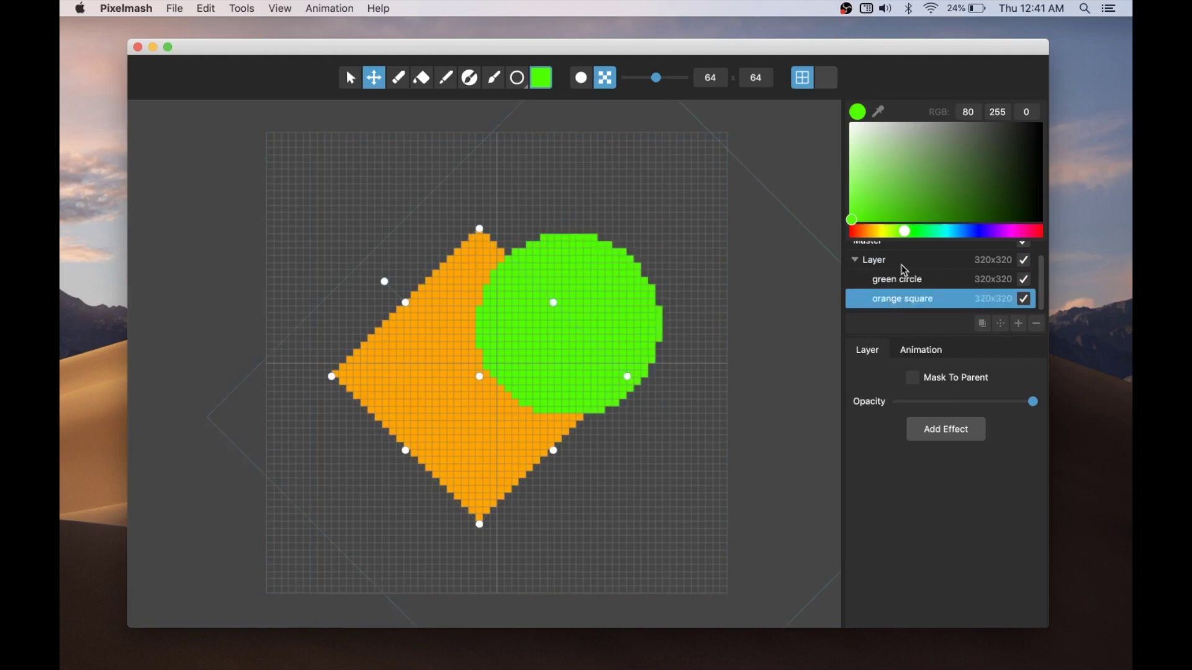
{"action": "left_click", "coordinate": [903, 261]}
Add an Outline effect set to Outline Only to the group, showing the combined black outline.
{"action": "left_click", "coordinate": [949, 431]}
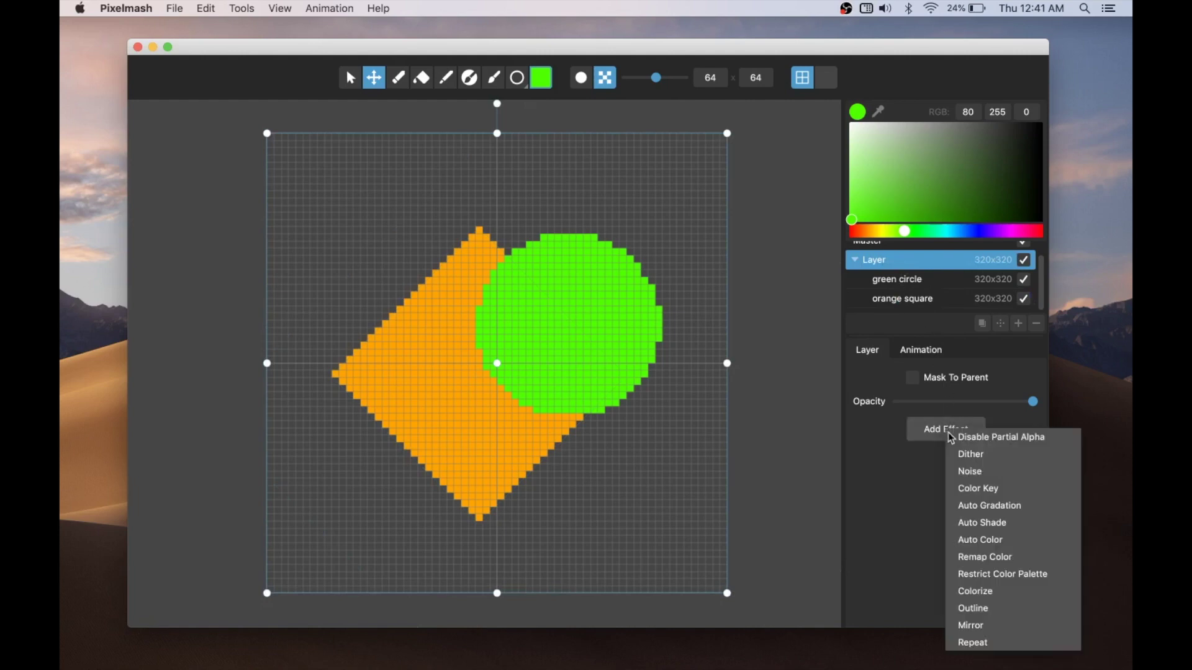
{"action": "left_click", "coordinate": [984, 608]}
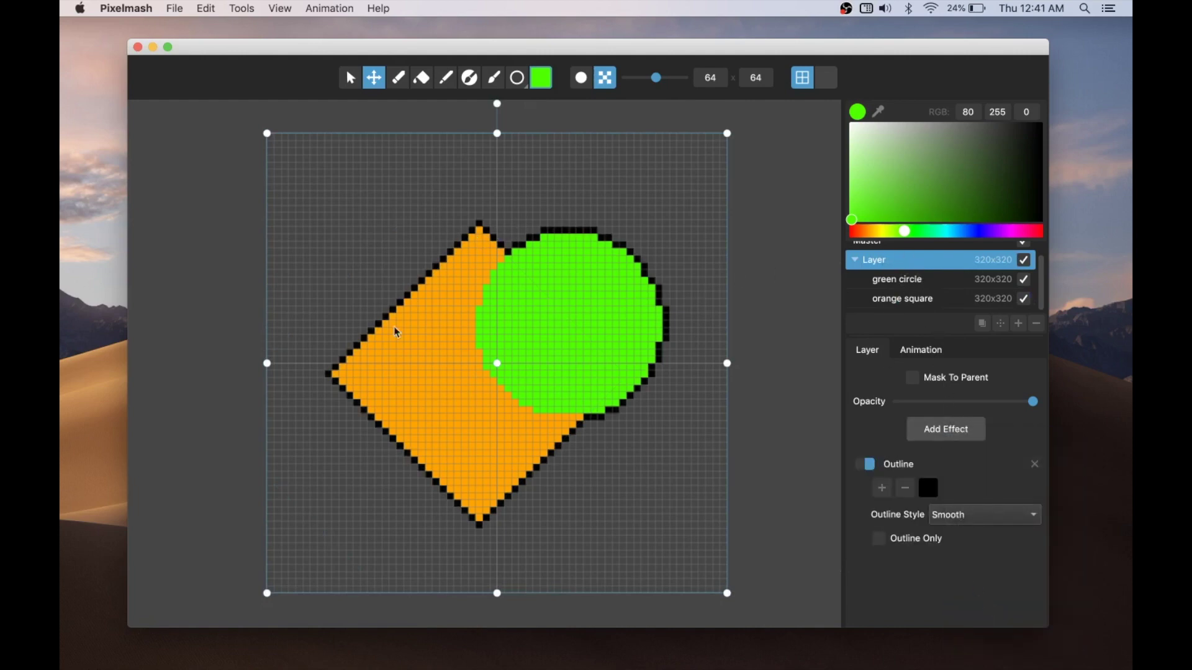
{"action": "left_click", "coordinate": [879, 539]}
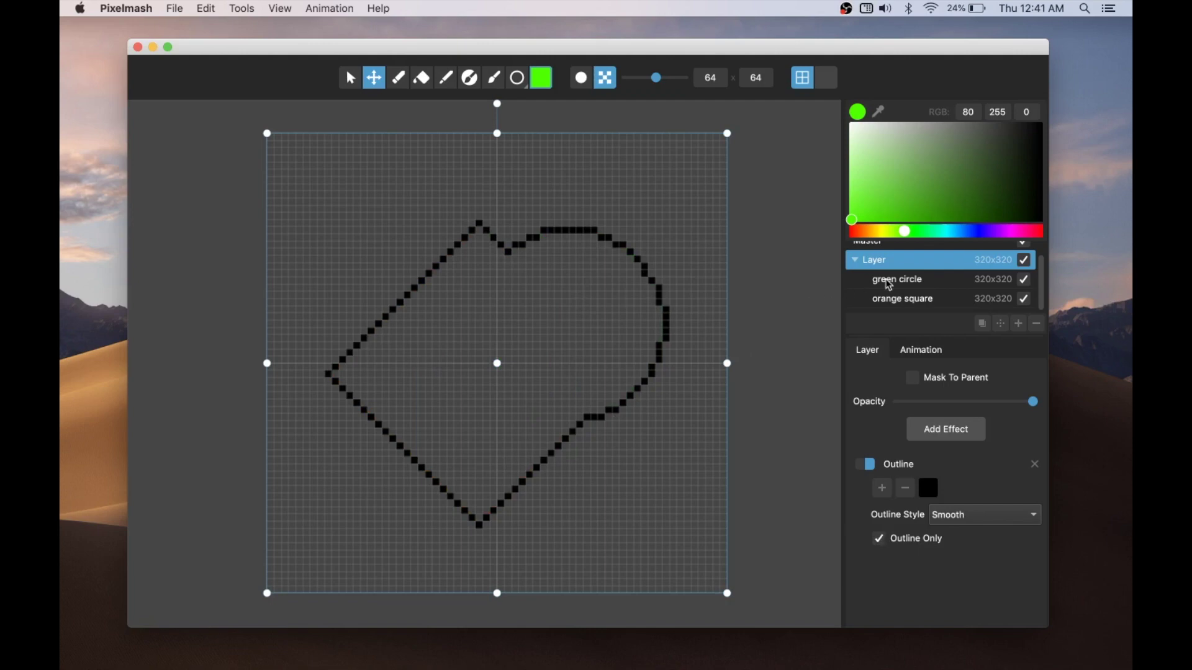
Move the green circle slightly right and down, then shrink it about its centre.
{"action": "left_click", "coordinate": [897, 281]}
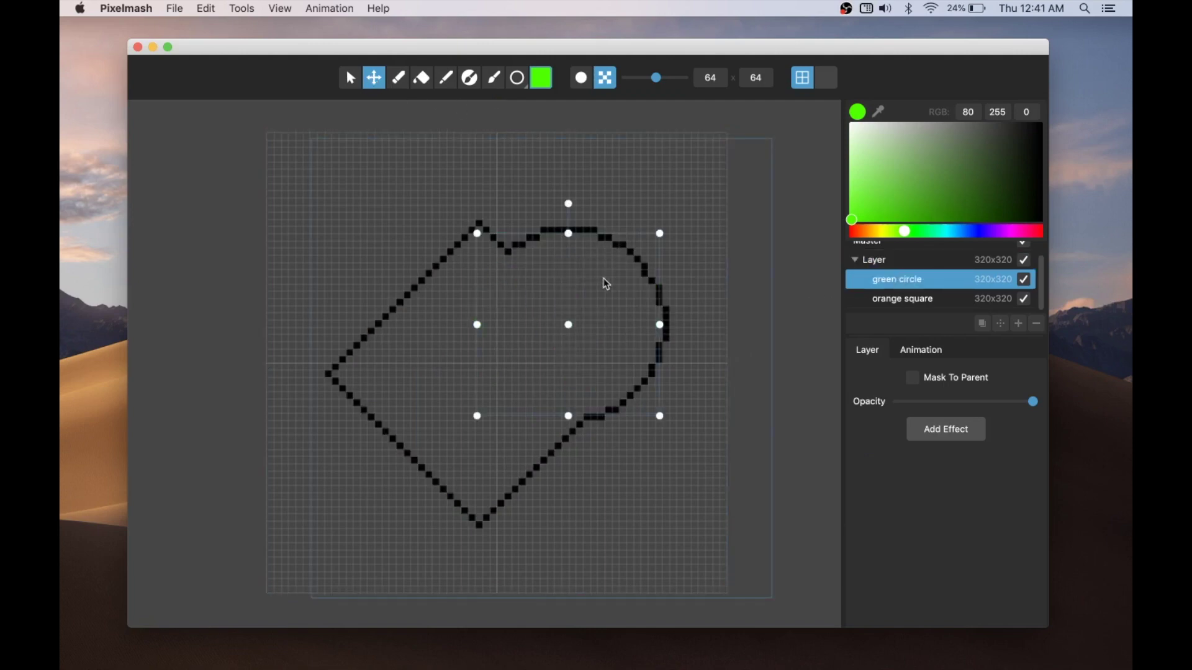
{"action": "left_click_drag", "start_coordinate": [606, 285], "coordinate": [635, 326]}
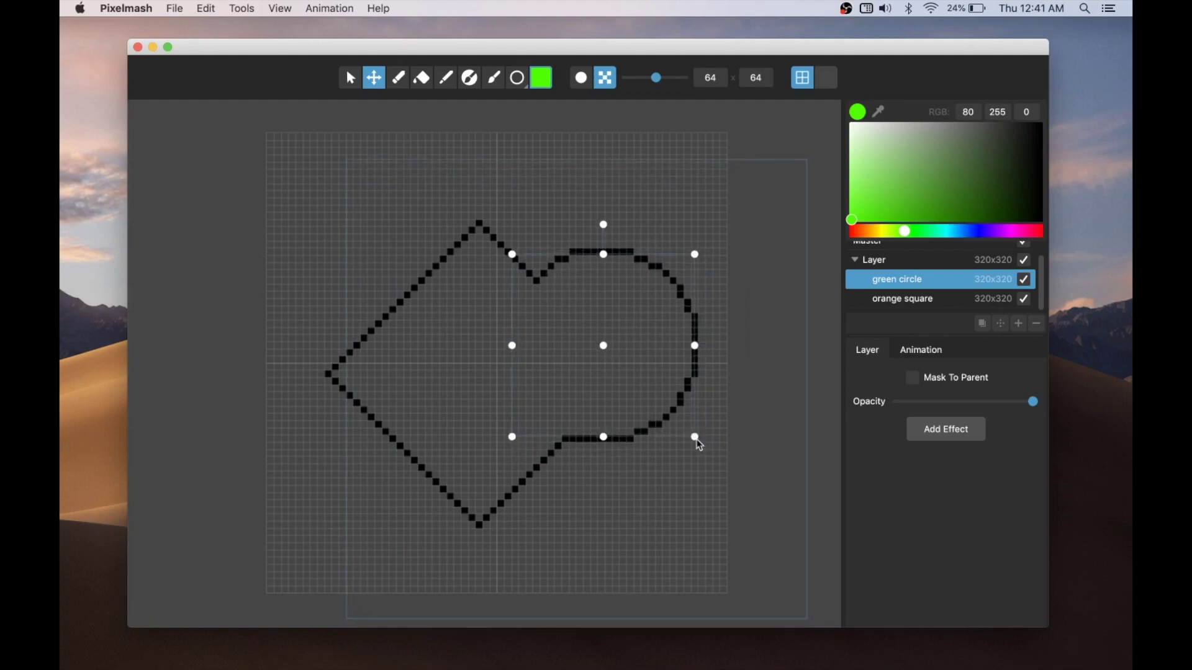
{"action": "left_click_drag", "start_coordinate": [697, 440], "coordinate": [659, 450]}
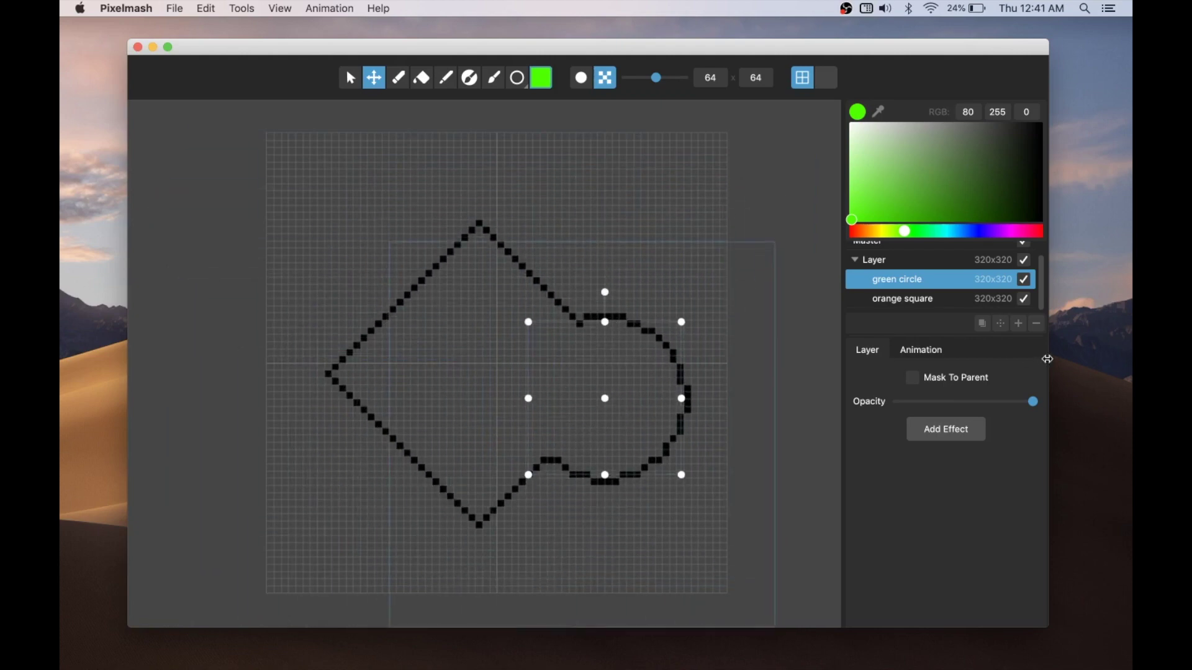
Add a stray empty layer to the group, shift it, then delete it again.
{"action": "left_click", "coordinate": [1018, 323]}
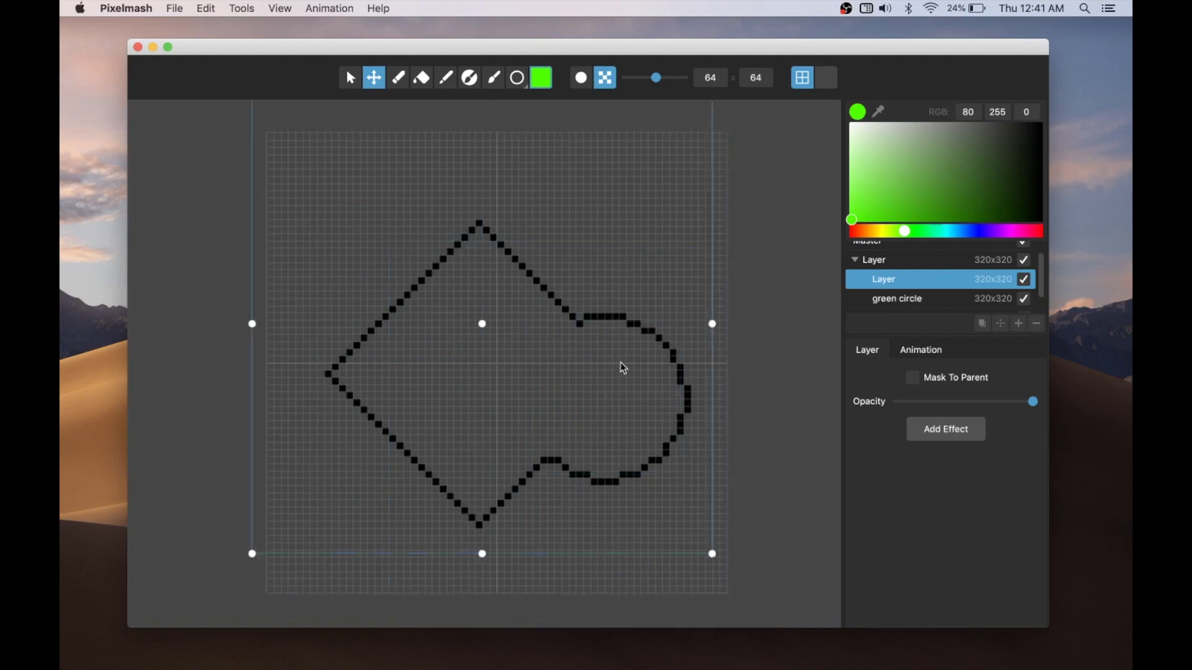
{"action": "mouse_move", "coordinate": [618, 362]}
{"action": "left_mouse_down"}
{"action": "mouse_move", "coordinate": [596, 346]}
{"action": "mouse_move", "coordinate": [641, 365]}
{"action": "left_mouse_up"}
{"action": "key", "text": "BackSpace"}
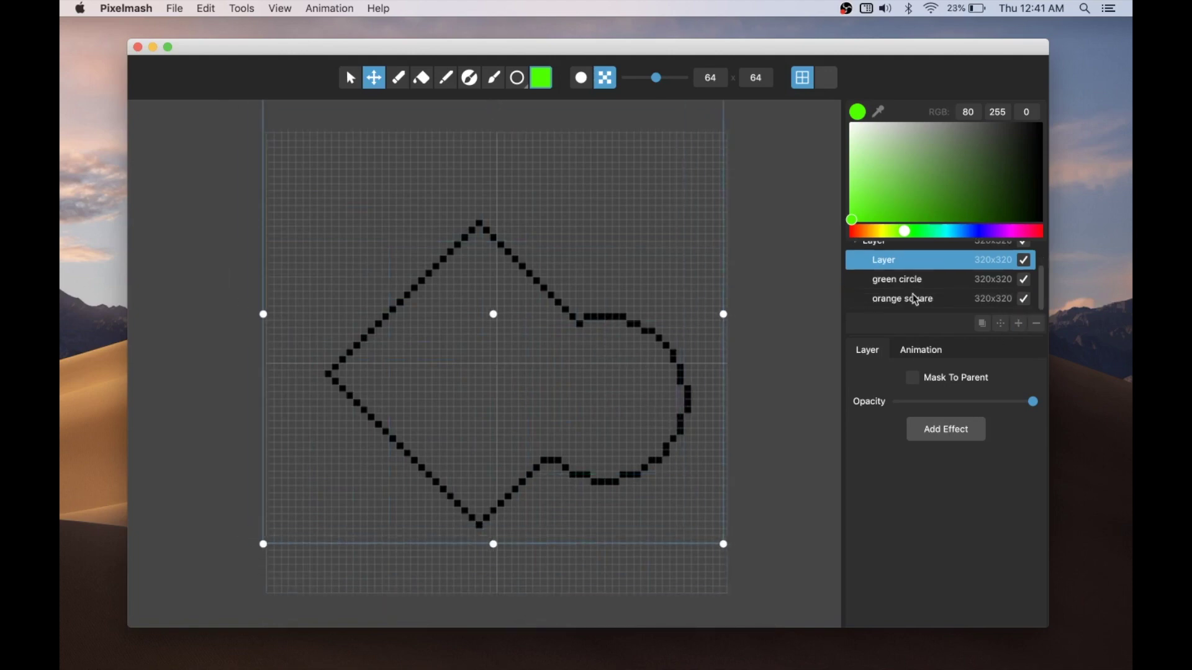
{"action": "left_click", "coordinate": [1036, 323]}
Duplicate the green circle, move the copy up-left, shrink it, and hide the pixel grid.
{"action": "left_click", "coordinate": [922, 287]}
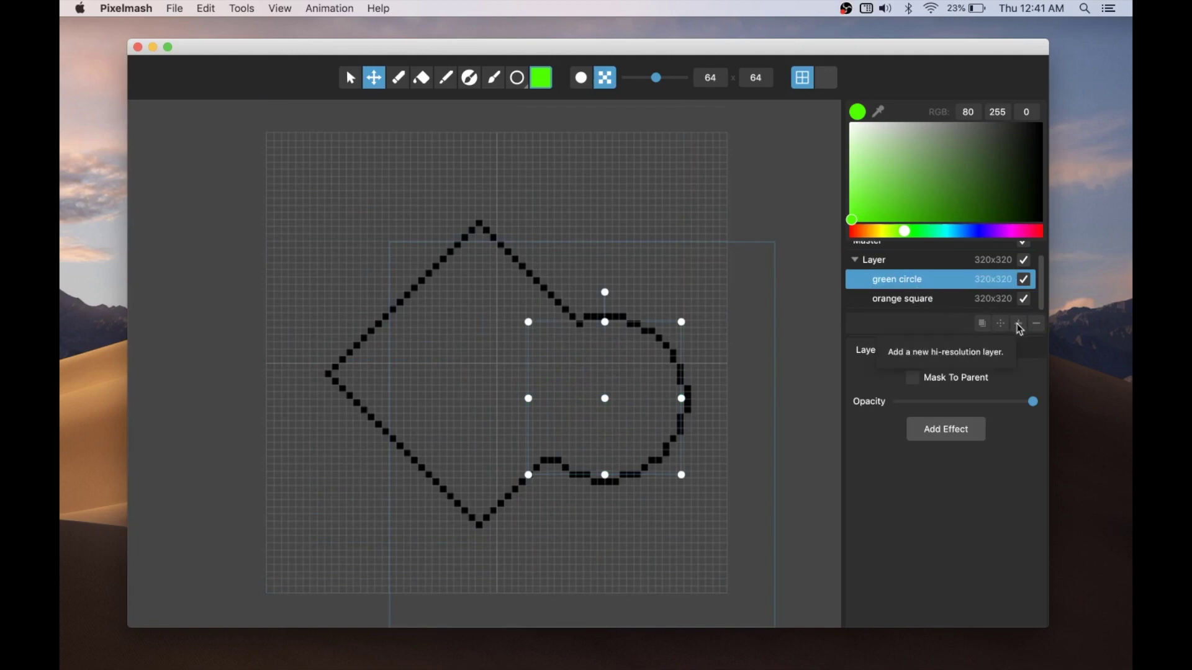
{"action": "left_click", "coordinate": [982, 324]}
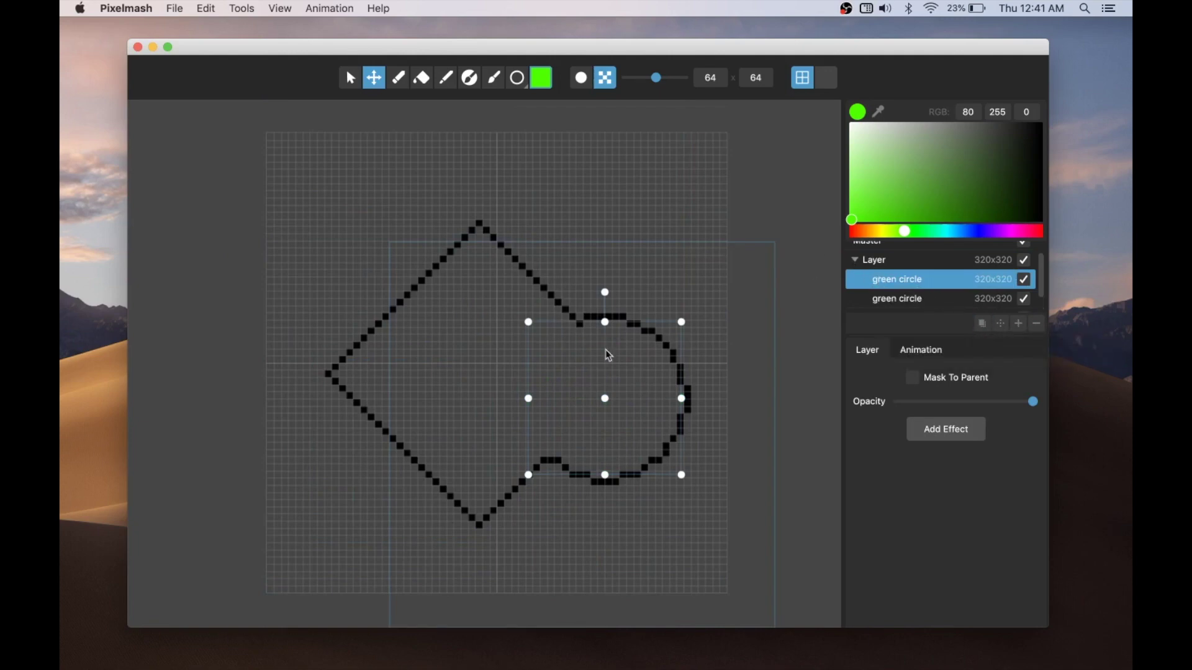
{"action": "left_click_drag", "start_coordinate": [614, 355], "coordinate": [486, 199]}
{"action": "left_click_drag", "start_coordinate": [539, 317], "coordinate": [527, 305]}
{"action": "left_click", "coordinate": [802, 79]}
Switch to the Select tool, set the canvas resolution to 64 × 64, and zoom out.
{"action": "left_click", "coordinate": [350, 79]}
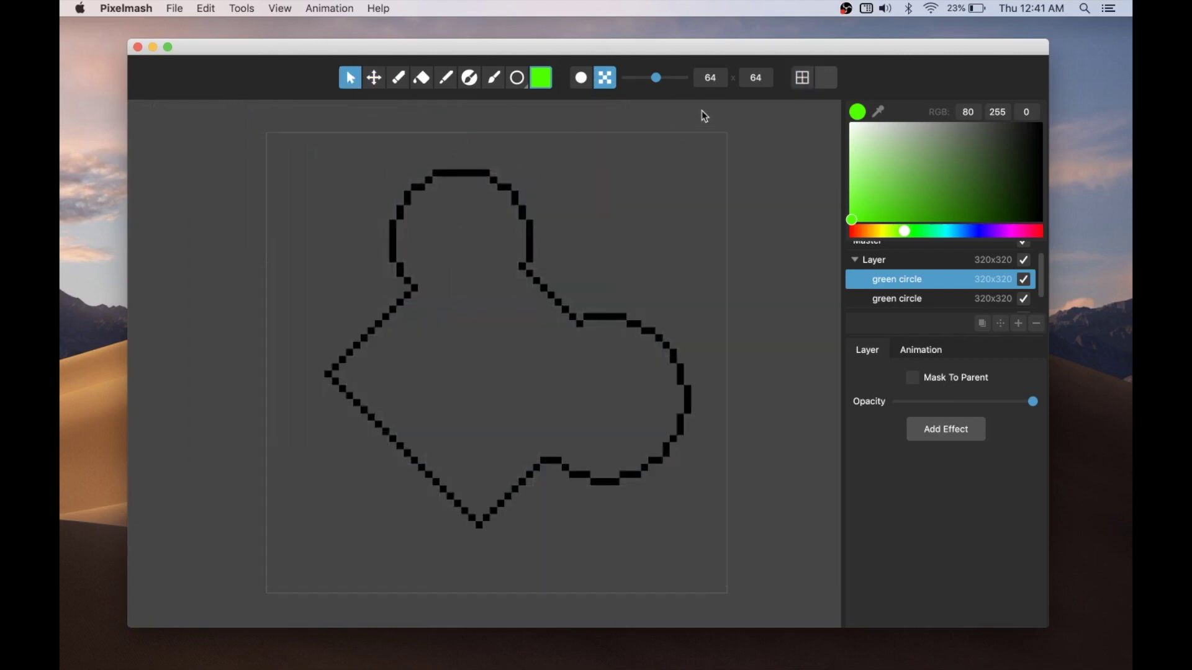
{"action": "mouse_move", "coordinate": [656, 78]}
{"action": "left_mouse_down"}
{"action": "mouse_move", "coordinate": [667, 78]}
{"action": "mouse_move", "coordinate": [640, 85]}
{"action": "mouse_move", "coordinate": [656, 86]}
{"action": "mouse_move", "coordinate": [645, 95]}
{"action": "left_mouse_up"}
{"action": "scroll", "coordinate": [657, 281], "scroll_direction": "down", "scroll_amount": 2}
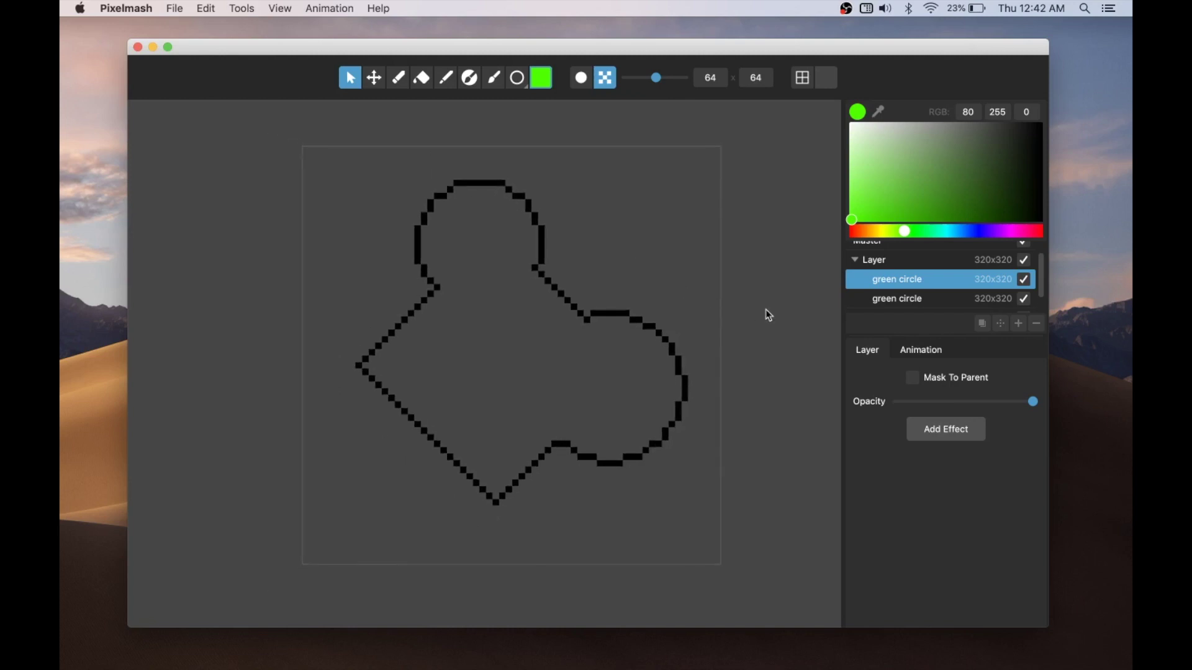
Delete the duplicate circle, green circle and orange square layers, then show the pixel grid.
{"action": "left_click", "coordinate": [1037, 324]}
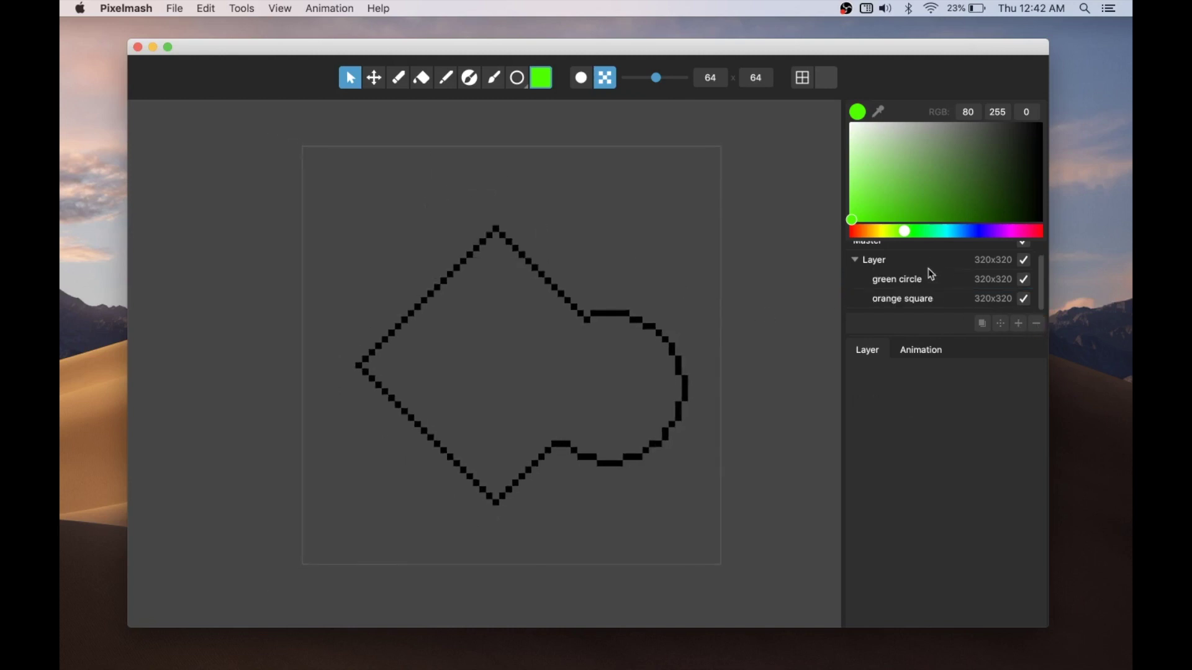
{"action": "left_click", "coordinate": [932, 278]}
{"action": "left_click", "coordinate": [1036, 323]}
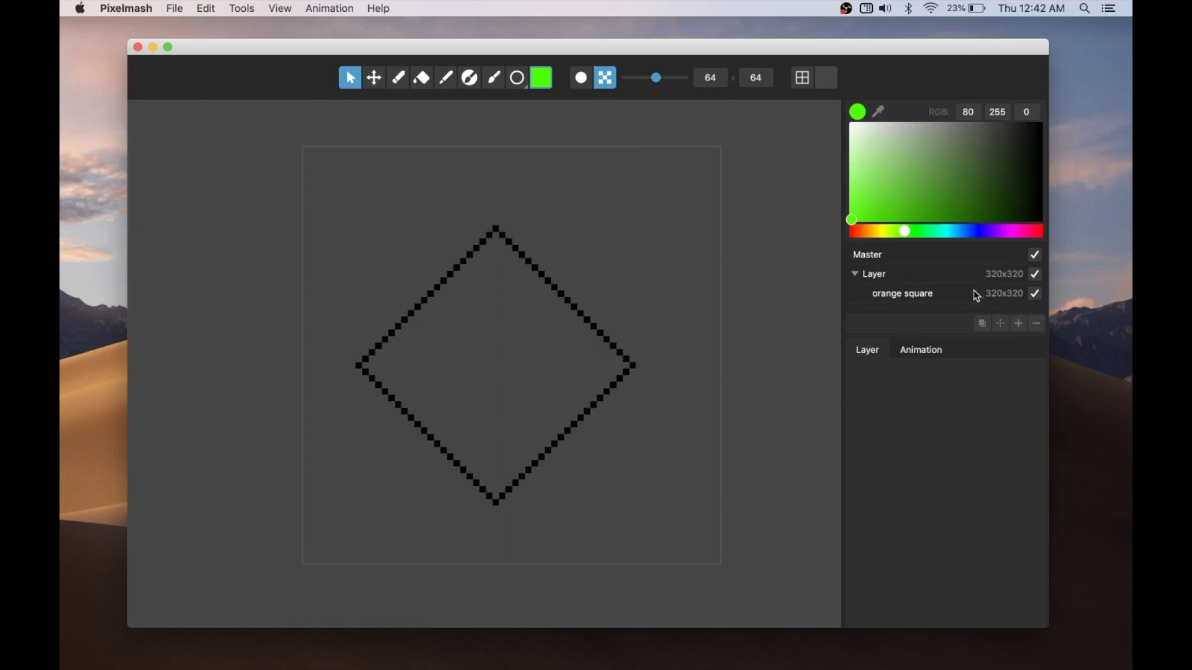
{"action": "left_click", "coordinate": [976, 294]}
{"action": "left_click", "coordinate": [1035, 323]}
{"action": "left_click", "coordinate": [936, 280]}
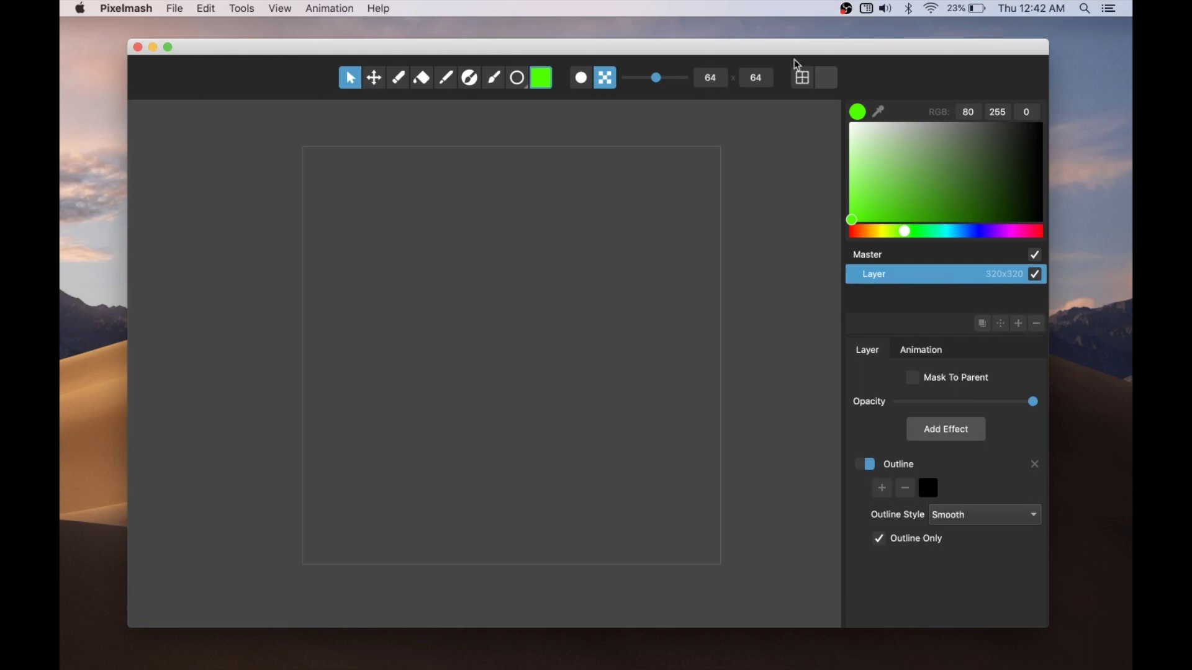
{"action": "left_click", "coordinate": [803, 79]}
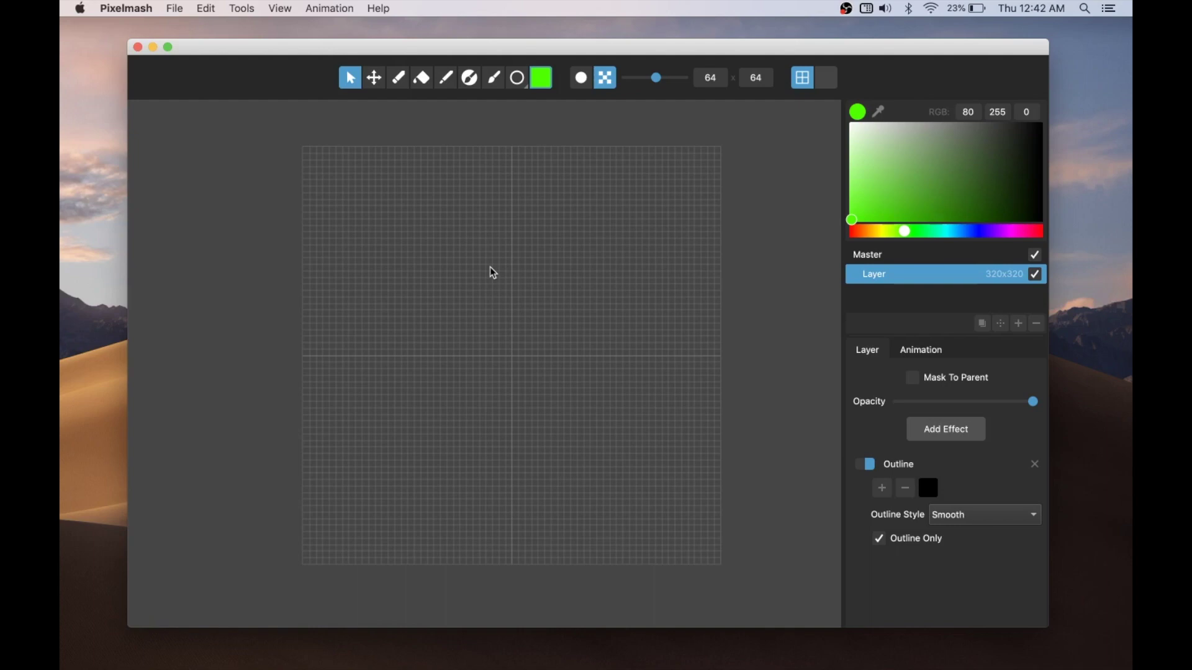
{"action": "scroll", "coordinate": [490, 270], "scroll_direction": "up", "scroll_amount": 1}
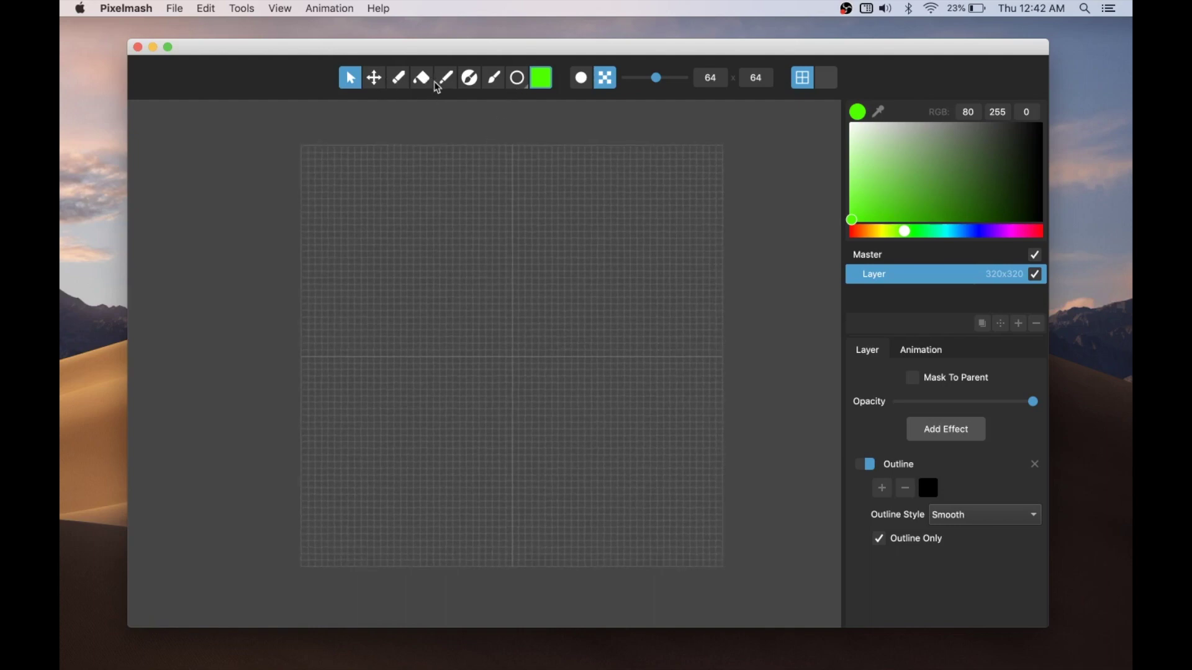
Paint light cyan (65,192,224) brush strokes on the empty layer.
{"action": "left_click", "coordinate": [494, 79]}
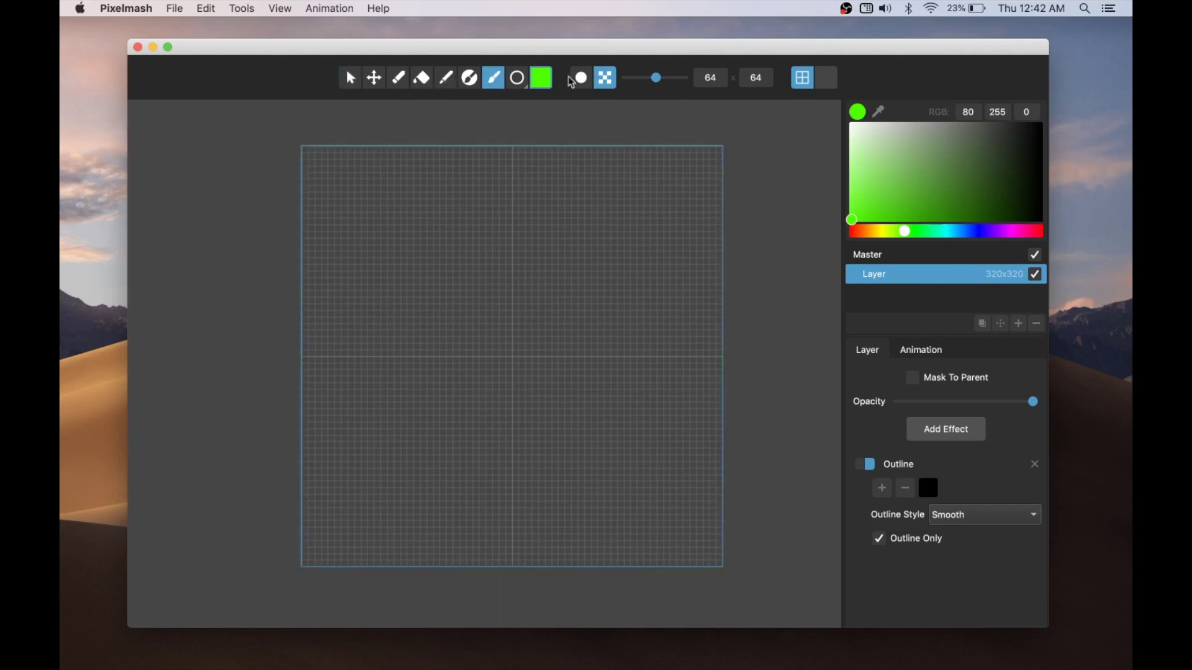
{"action": "left_click_drag", "start_coordinate": [869, 186], "coordinate": [950, 235]}
{"action": "left_click", "coordinate": [874, 192]}
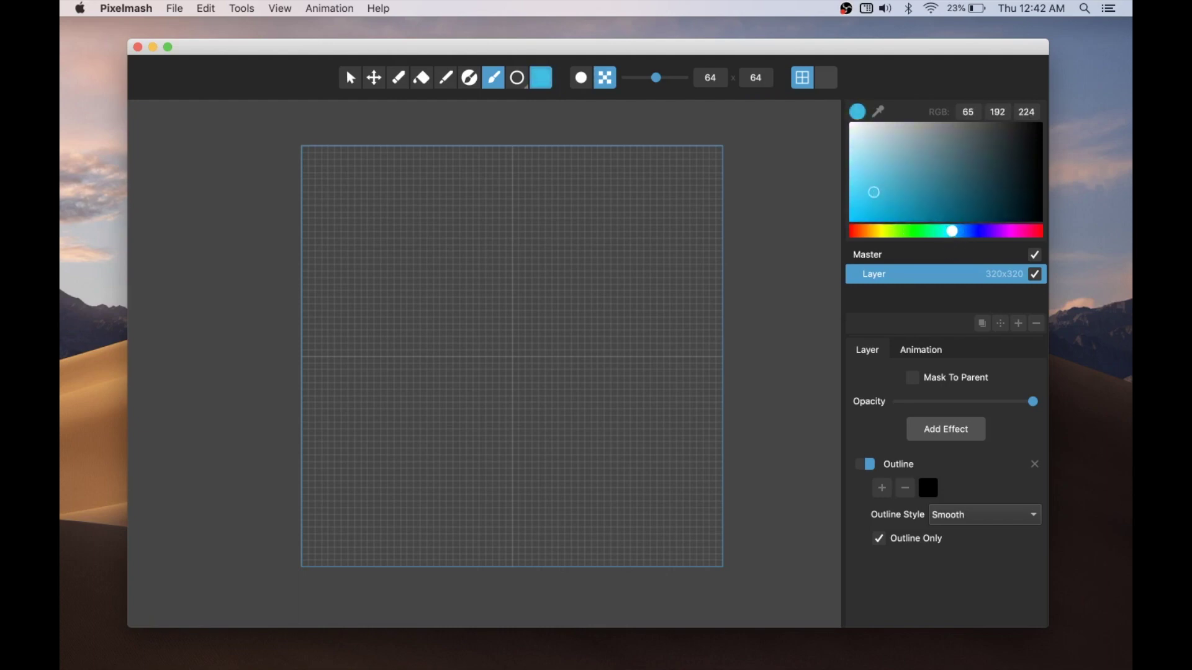
{"action": "left_click", "coordinate": [450, 283]}
{"action": "left_click_drag", "start_coordinate": [450, 282], "coordinate": [515, 338]}
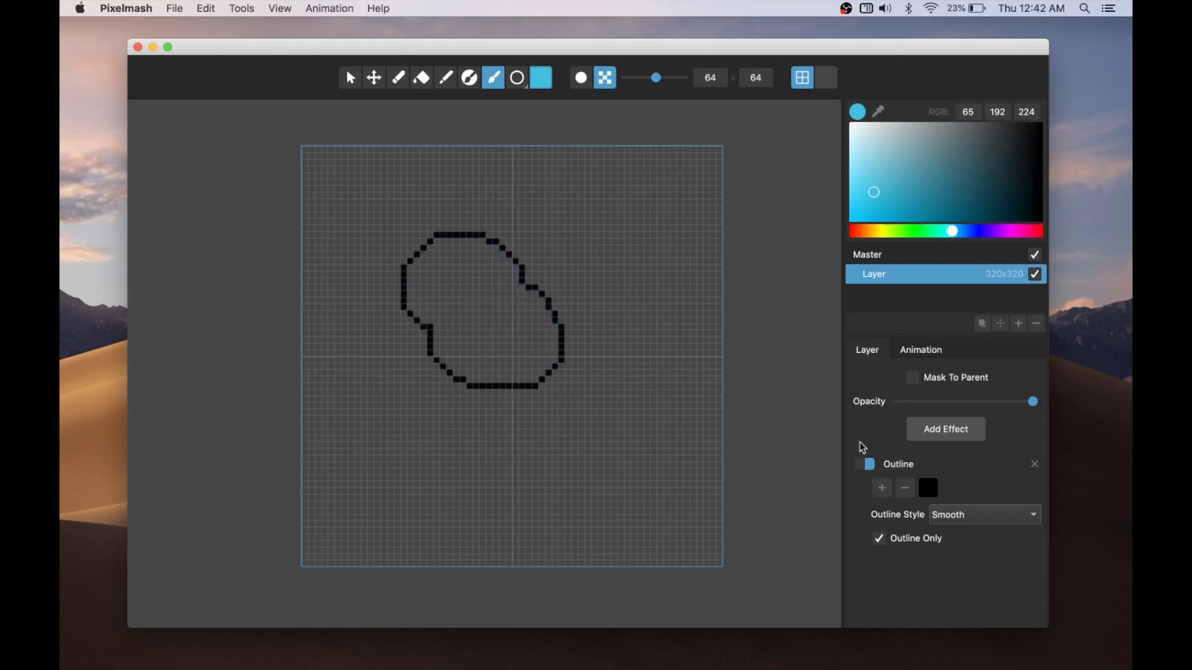
Remove the Outline effect and paint a large filled cyan blob across the canvas.
{"action": "left_click", "coordinate": [1034, 465]}
{"action": "mouse_move", "coordinate": [553, 404]}
{"action": "left_mouse_down"}
{"action": "mouse_move", "coordinate": [587, 399]}
{"action": "mouse_move", "coordinate": [640, 346]}
{"action": "mouse_move", "coordinate": [616, 328]}
{"action": "mouse_move", "coordinate": [642, 261]}
{"action": "mouse_move", "coordinate": [590, 323]}
{"action": "mouse_move", "coordinate": [546, 332]}
{"action": "mouse_move", "coordinate": [484, 387]}
{"action": "mouse_move", "coordinate": [528, 439]}
{"action": "mouse_move", "coordinate": [552, 434]}
{"action": "mouse_move", "coordinate": [555, 281]}
{"action": "mouse_move", "coordinate": [528, 317]}
{"action": "left_mouse_up"}
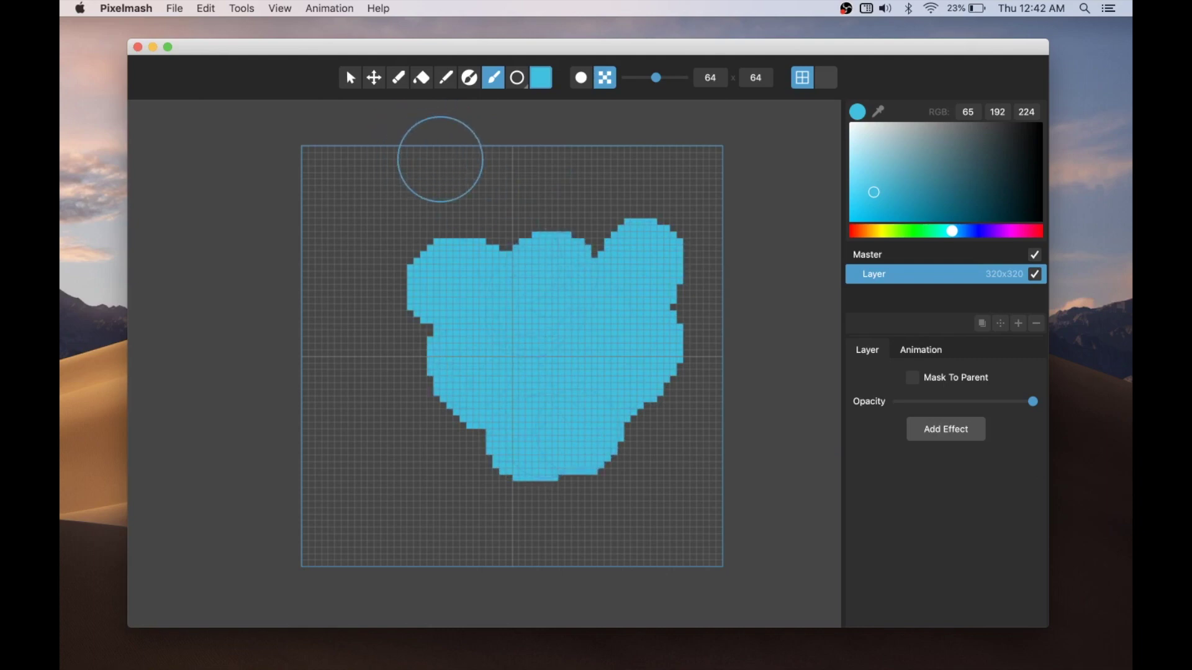
{"action": "left_click", "coordinate": [350, 77]}
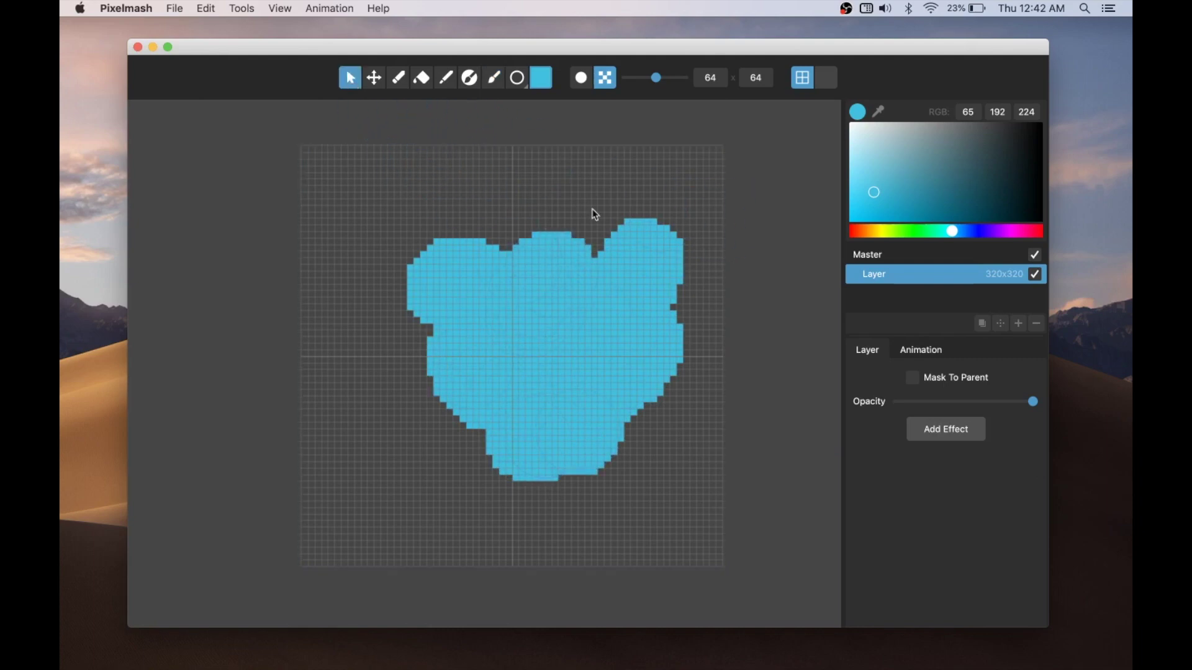
Add a Dither effect to the blob and rotate it about 20° clockwise.
{"action": "left_click", "coordinate": [960, 421]}
{"action": "left_click", "coordinate": [962, 453]}
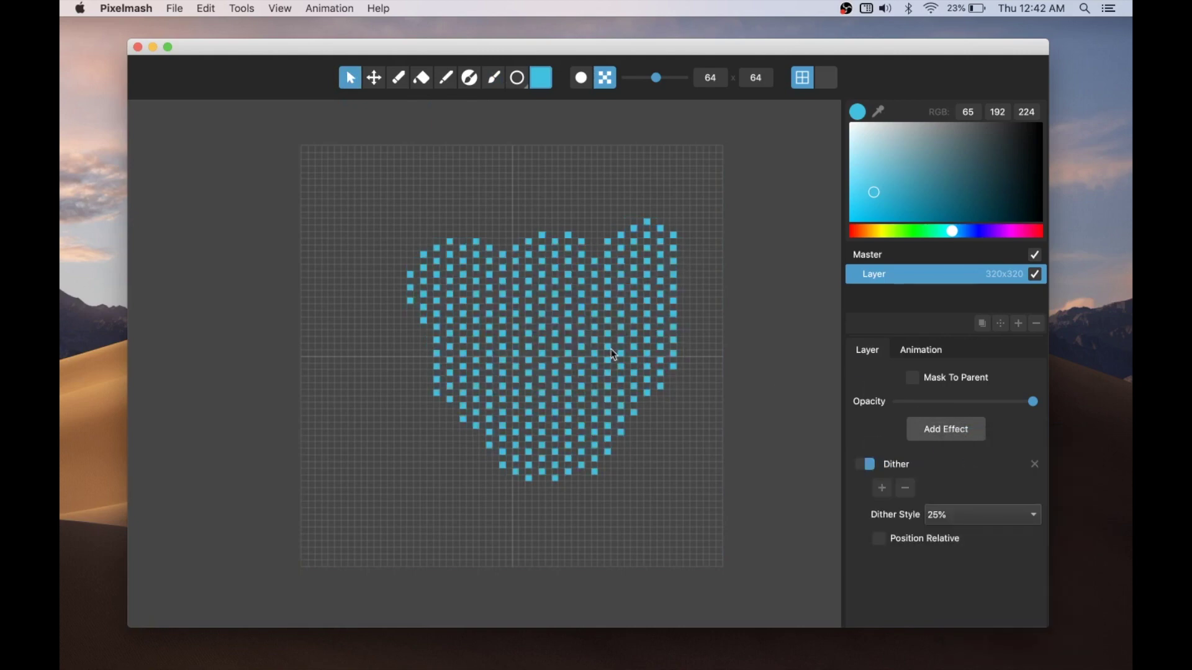
{"action": "left_click", "coordinate": [374, 77]}
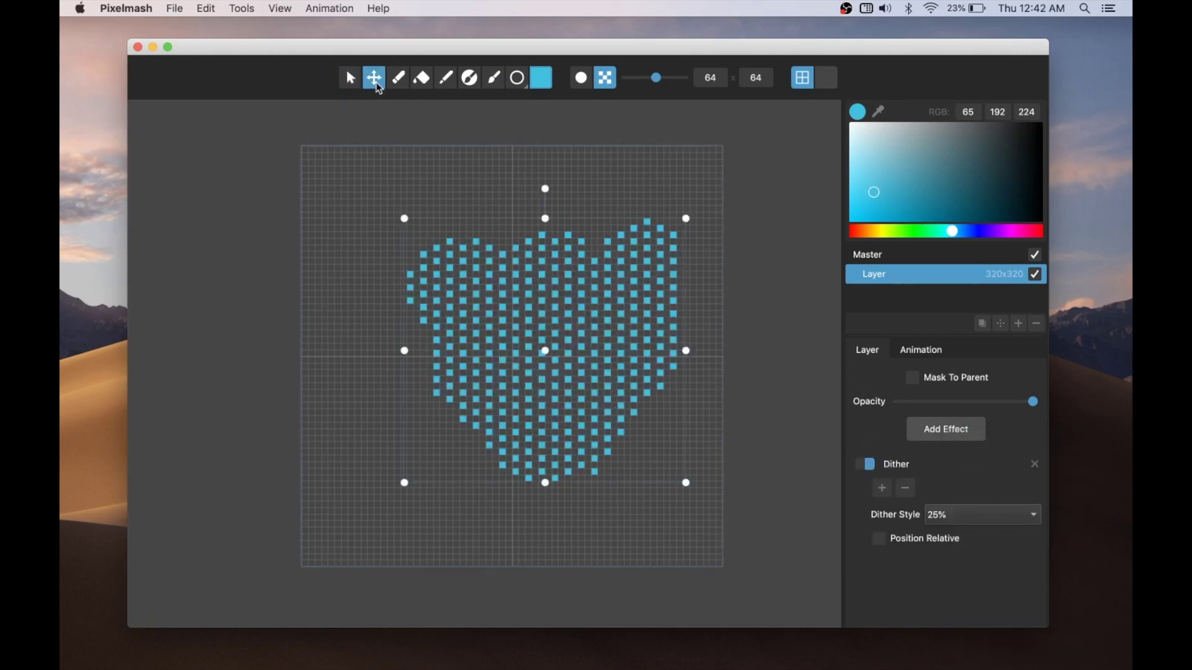
{"action": "mouse_move", "coordinate": [623, 309]}
{"action": "left_mouse_down"}
{"action": "mouse_move", "coordinate": [554, 297]}
{"action": "mouse_move", "coordinate": [595, 323]}
{"action": "mouse_move", "coordinate": [619, 312]}
{"action": "left_mouse_up"}
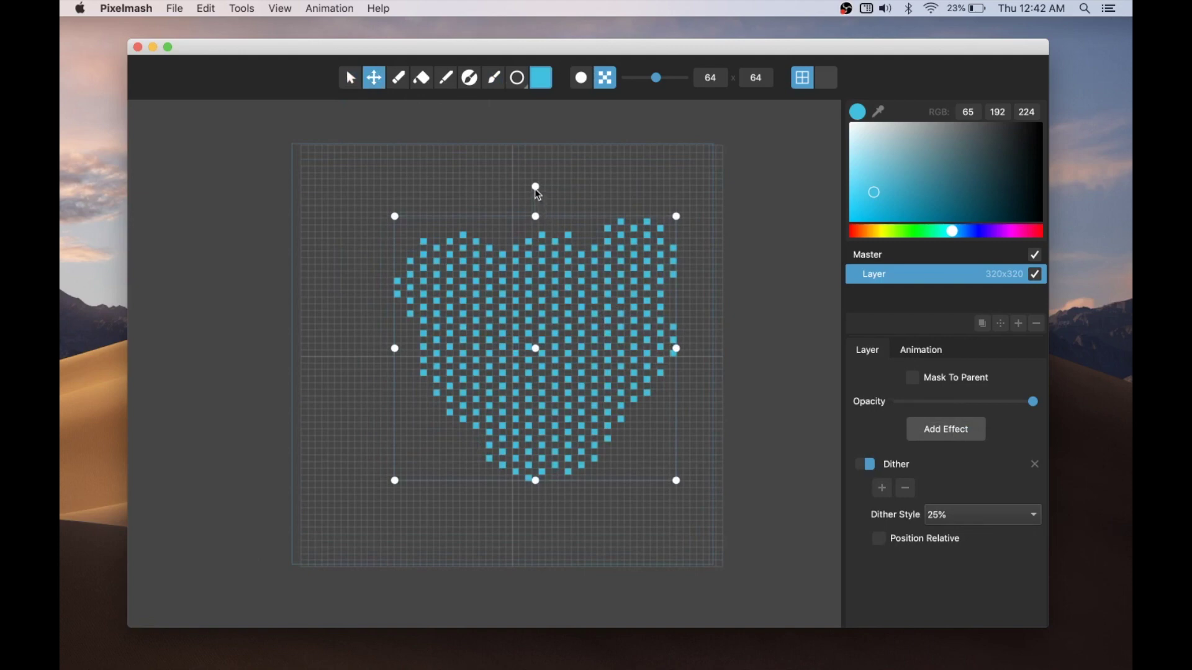
{"action": "left_click_drag", "start_coordinate": [536, 187], "coordinate": [479, 221]}
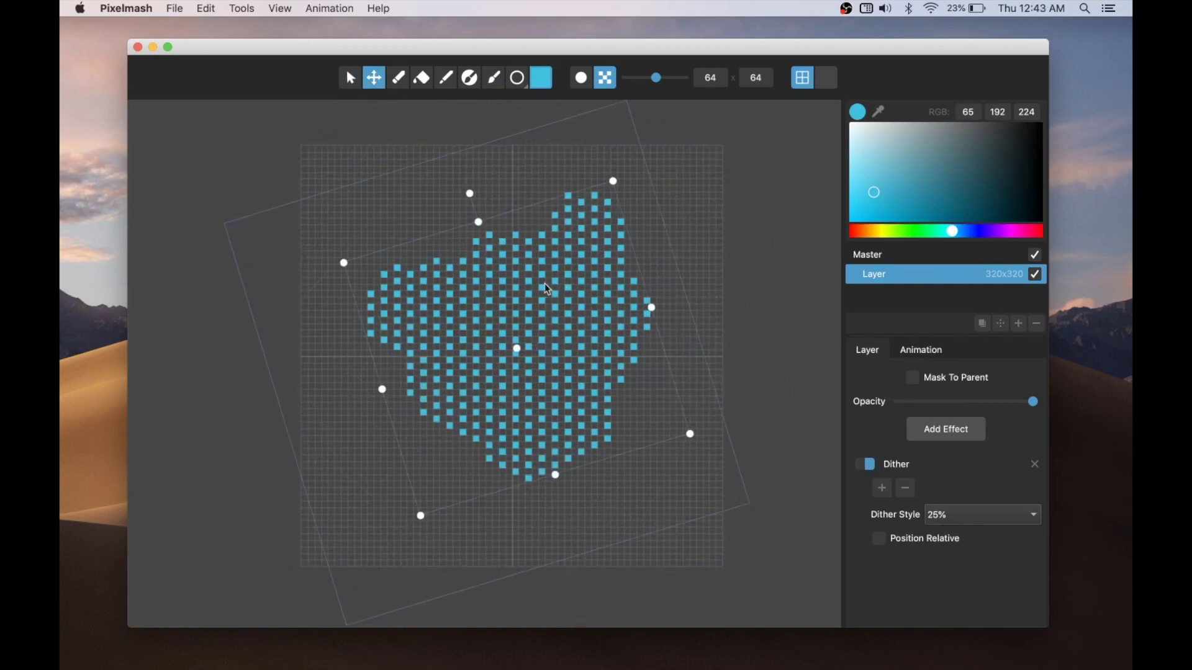
Try the 63% dither style, then switch the Dither Style to Custom.
{"action": "left_click", "coordinate": [956, 511]}
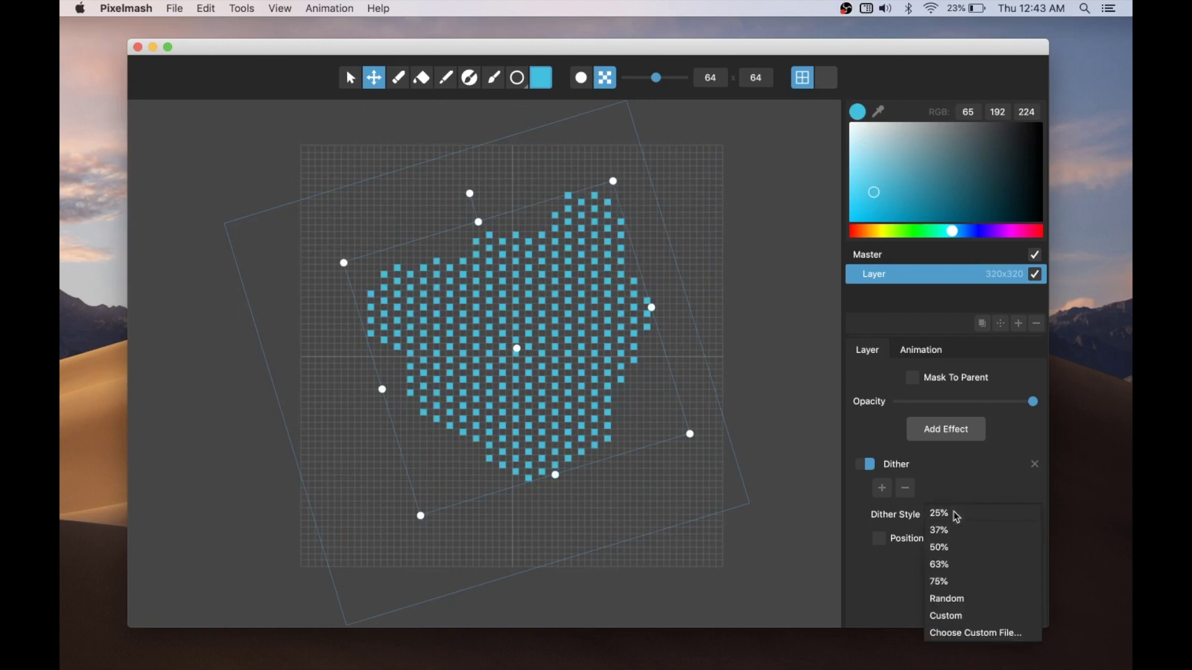
{"action": "left_click", "coordinate": [959, 565]}
{"action": "mouse_move", "coordinate": [620, 367]}
{"action": "left_mouse_down"}
{"action": "mouse_move", "coordinate": [616, 388]}
{"action": "mouse_move", "coordinate": [608, 363]}
{"action": "left_mouse_up"}
{"action": "left_click", "coordinate": [952, 526]}
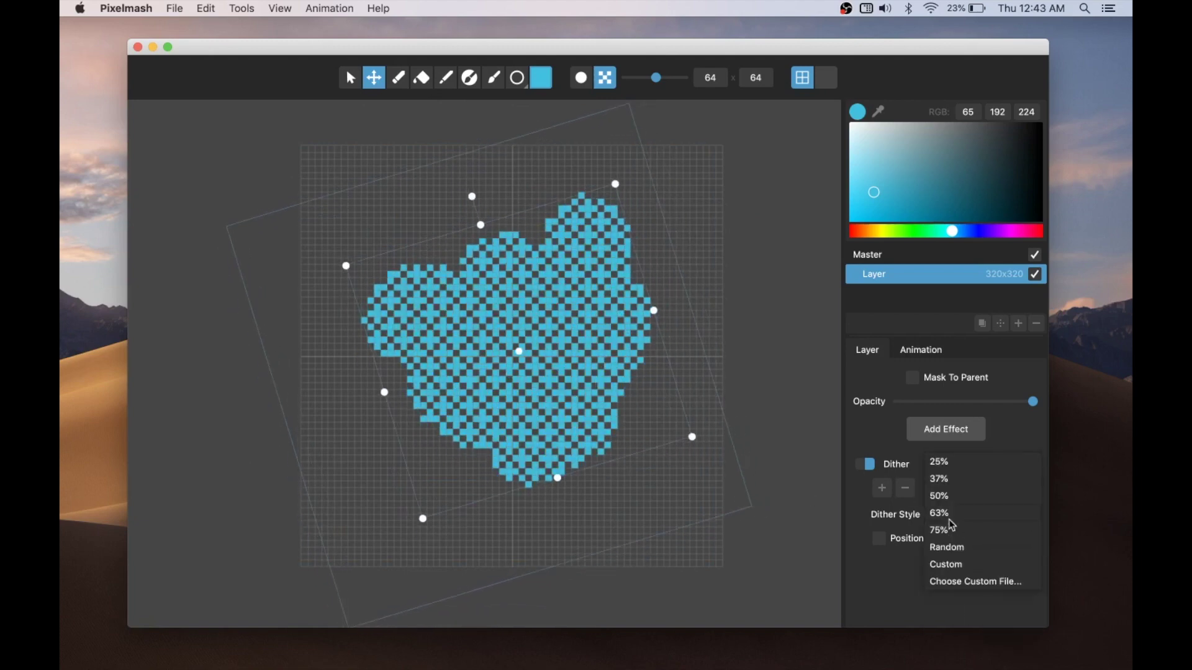
{"action": "left_click", "coordinate": [961, 569]}
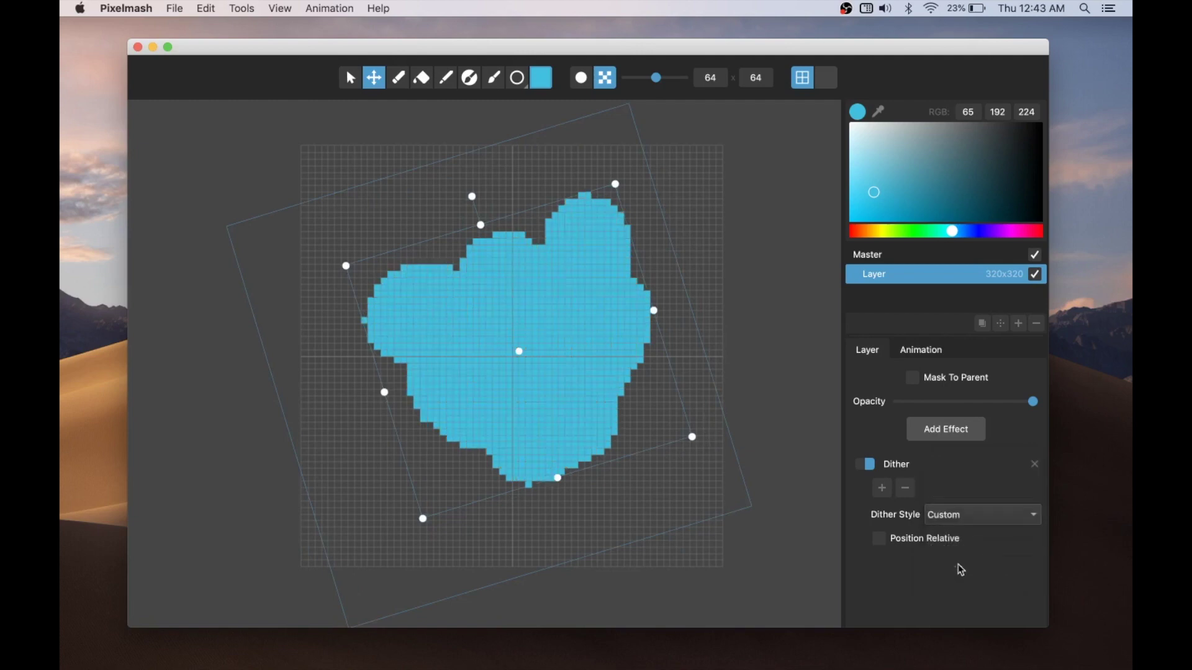
{"action": "left_click", "coordinate": [966, 523]}
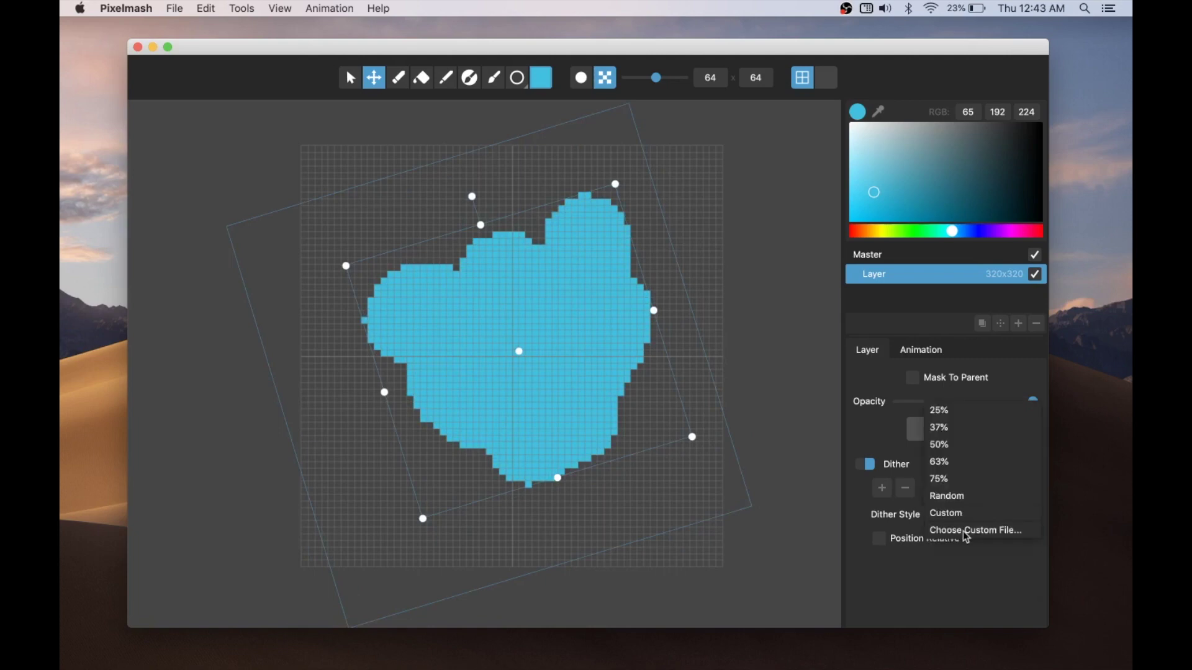
Load a custom dither pattern image from the Desktop's Pixelmash video folder.
{"action": "left_click", "coordinate": [966, 531]}
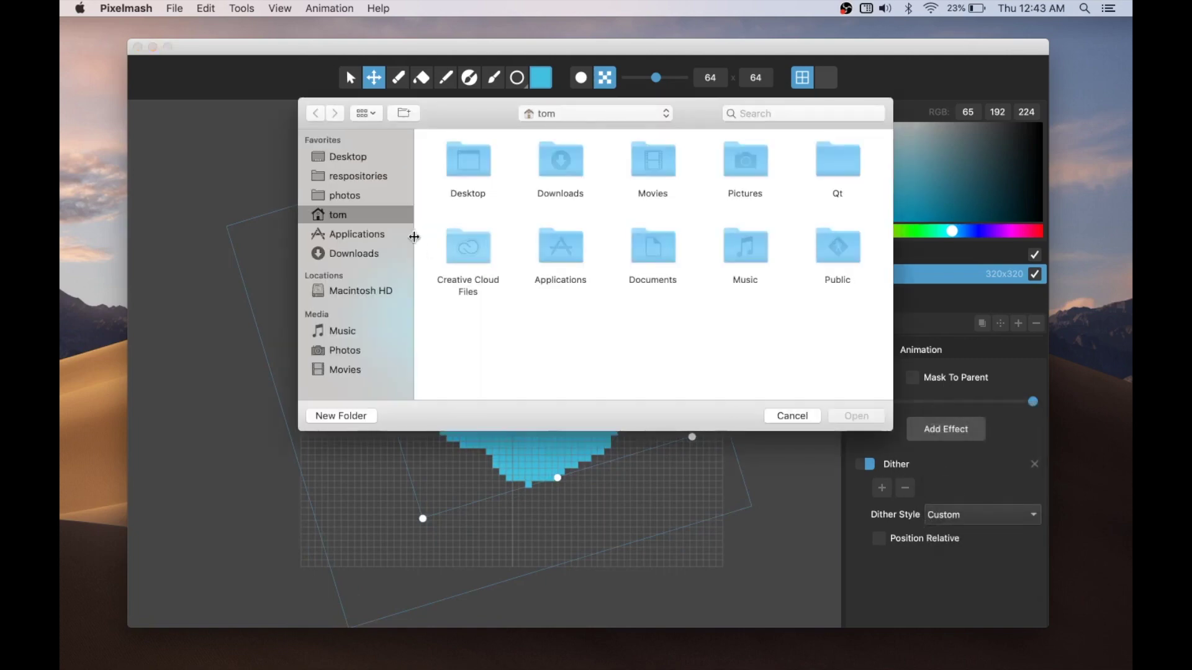
{"action": "left_click", "coordinate": [343, 159]}
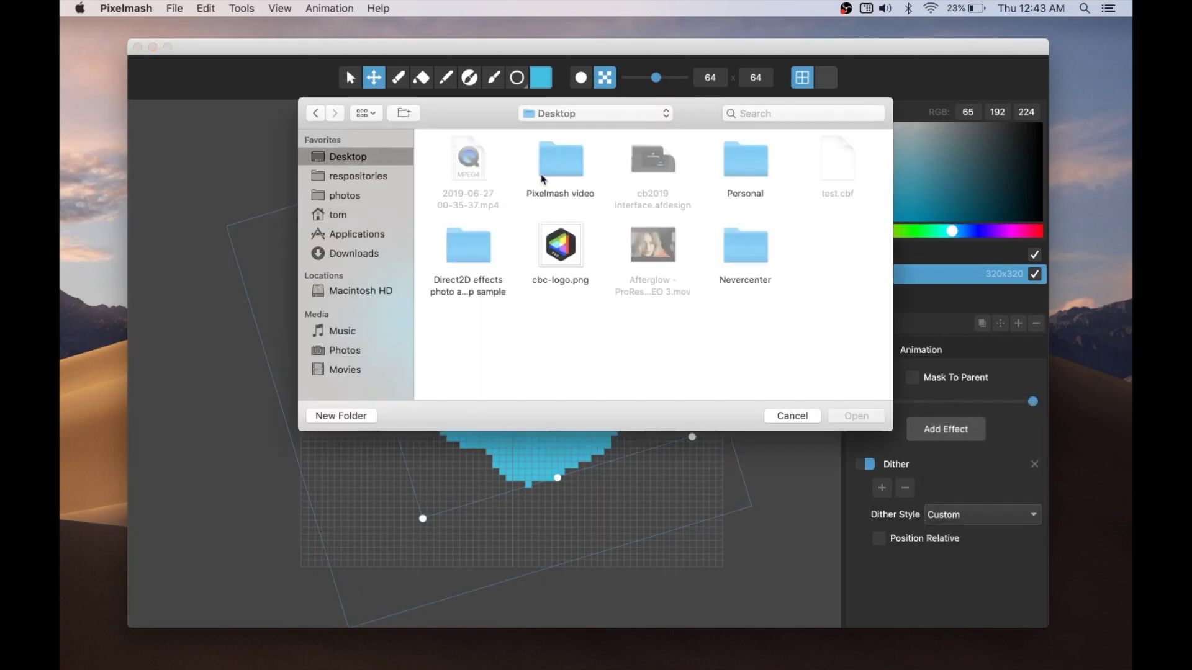
{"action": "double_click", "coordinate": [572, 168]}
{"action": "double_click", "coordinate": [452, 159]}
Shift, slightly enlarge and reposition the custom-dithered blob on the canvas.
{"action": "left_click_drag", "start_coordinate": [565, 300], "coordinate": [587, 325]}
{"action": "mouse_move", "coordinate": [703, 448]}
{"action": "left_mouse_down"}
{"action": "mouse_move", "coordinate": [736, 458]}
{"action": "mouse_move", "coordinate": [649, 418]}
{"action": "mouse_move", "coordinate": [726, 444]}
{"action": "mouse_move", "coordinate": [694, 422]}
{"action": "mouse_move", "coordinate": [709, 426]}
{"action": "mouse_move", "coordinate": [706, 442]}
{"action": "mouse_move", "coordinate": [696, 439]}
{"action": "left_mouse_up"}
{"action": "left_click_drag", "start_coordinate": [602, 386], "coordinate": [586, 377]}
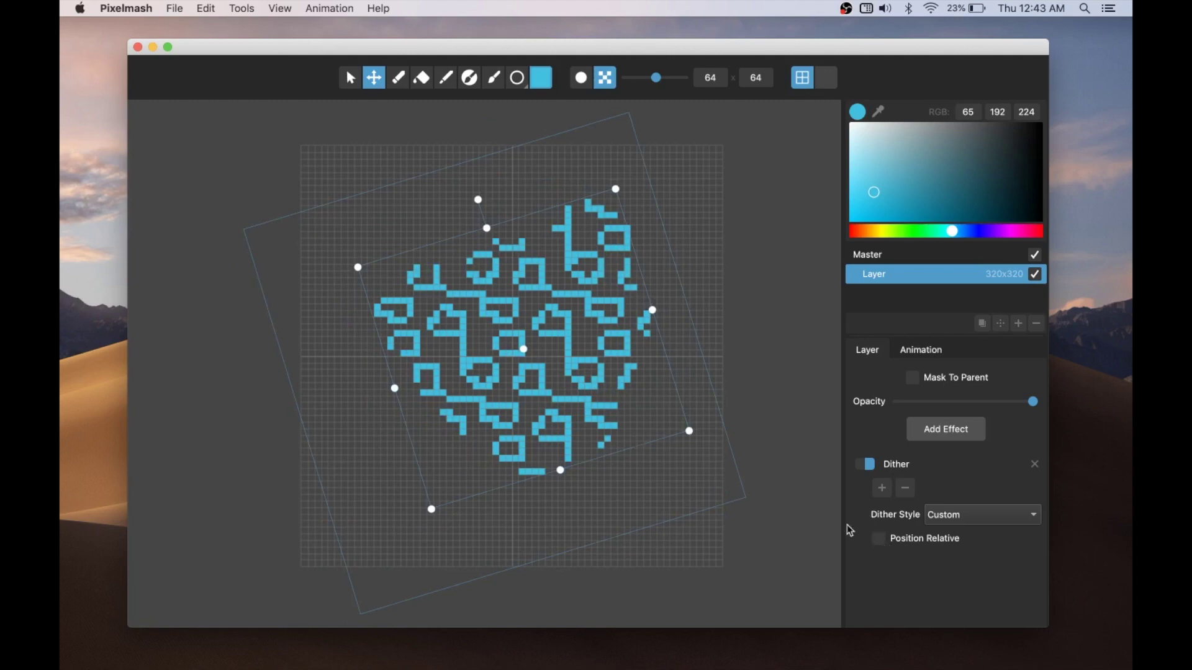
{"action": "left_click_drag", "start_coordinate": [551, 369], "coordinate": [539, 338]}
Enable Position Relative on the Dither, move the blob down, and toggle the smooth preview.
{"action": "left_click", "coordinate": [881, 541]}
{"action": "left_click_drag", "start_coordinate": [533, 197], "coordinate": [533, 273]}
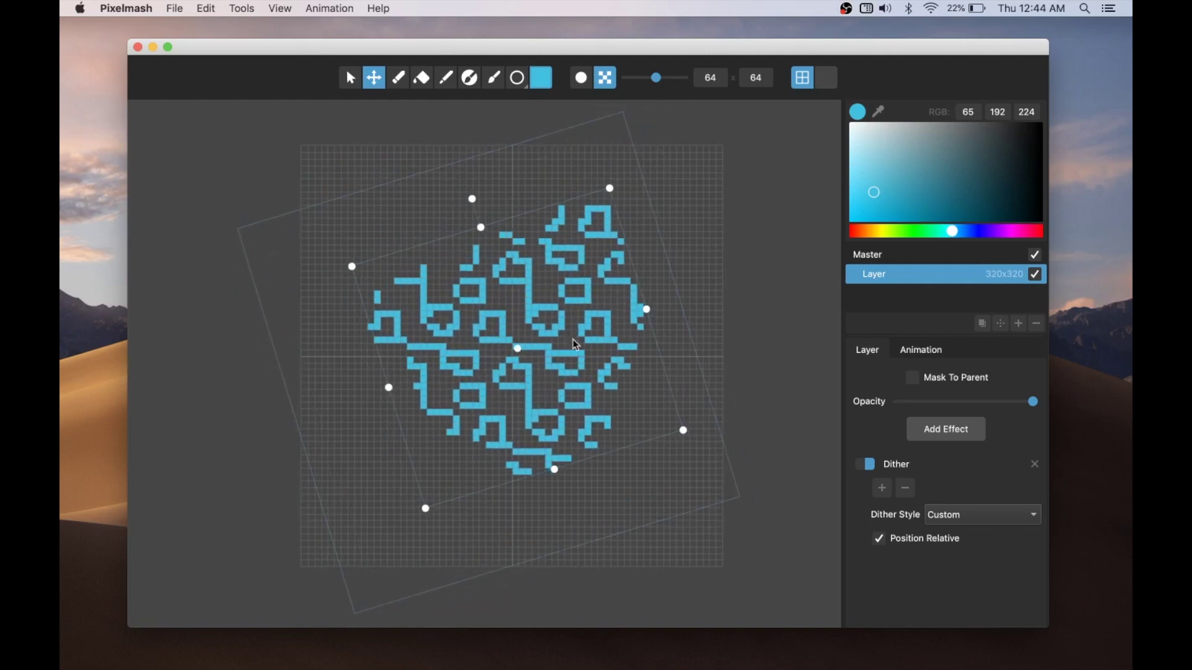
{"action": "key", "text": "p"}
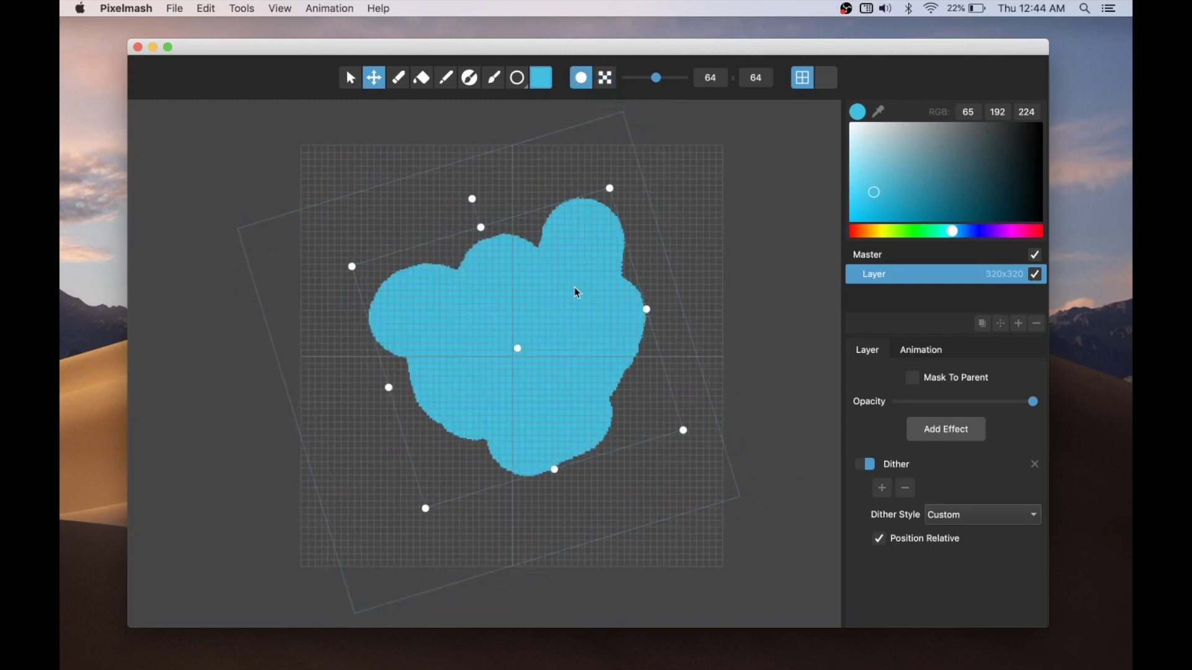
{"action": "key", "text": "p"}
Nudge the blob up-left, then settle it slightly lower right.
{"action": "mouse_move", "coordinate": [562, 282]}
{"action": "left_mouse_down"}
{"action": "mouse_move", "coordinate": [538, 262]}
{"action": "mouse_move", "coordinate": [554, 279]}
{"action": "left_mouse_up"}
{"action": "key", "text": "p"}
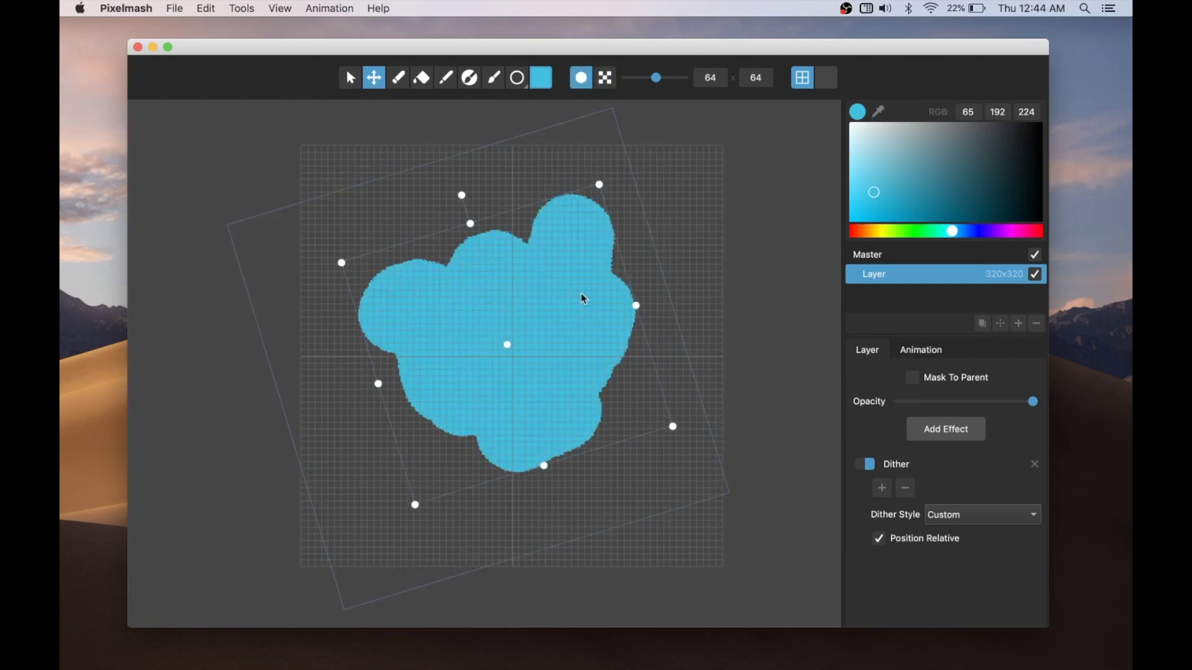
{"action": "key", "text": "p"}
{"action": "left_click_drag", "start_coordinate": [583, 299], "coordinate": [592, 312]}
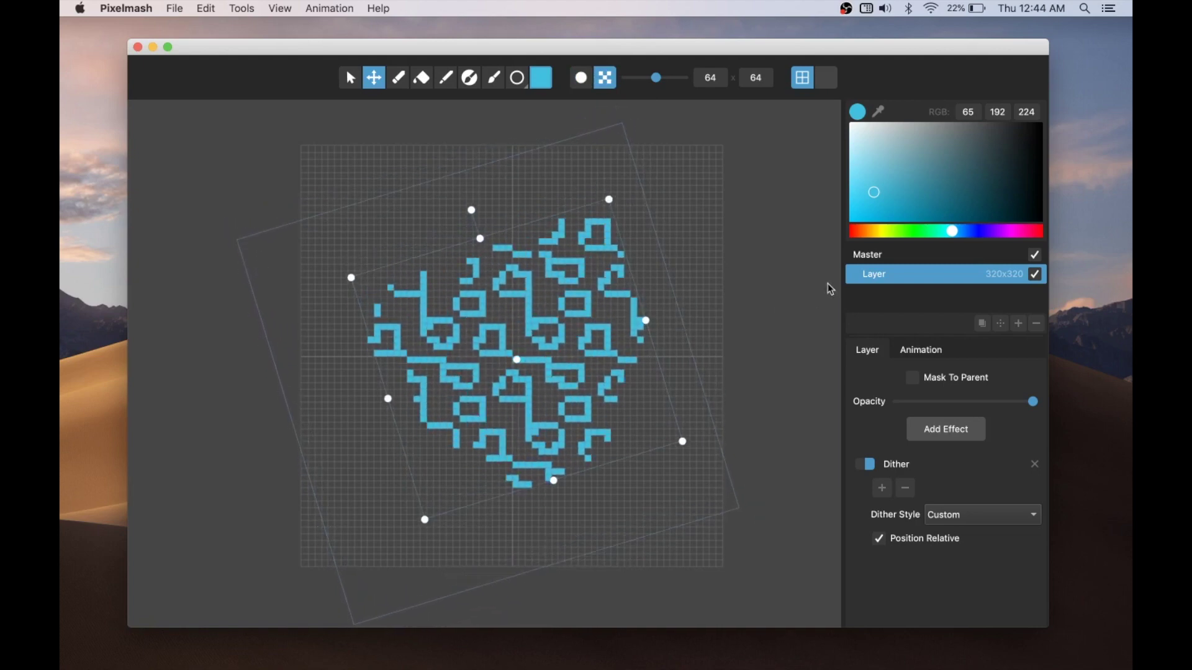
Add a new 64x64 layer, hide the 320x320 blob layer, and paint a blue stroke.
{"action": "left_click", "coordinate": [1000, 323]}
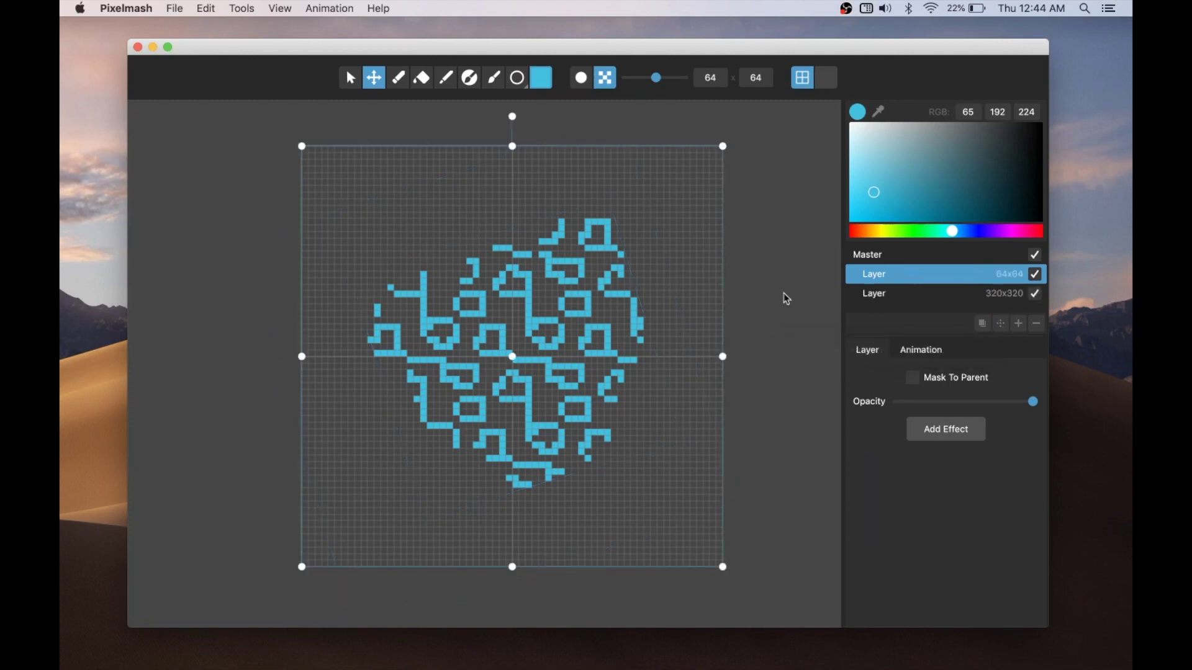
{"action": "left_click", "coordinate": [1035, 295]}
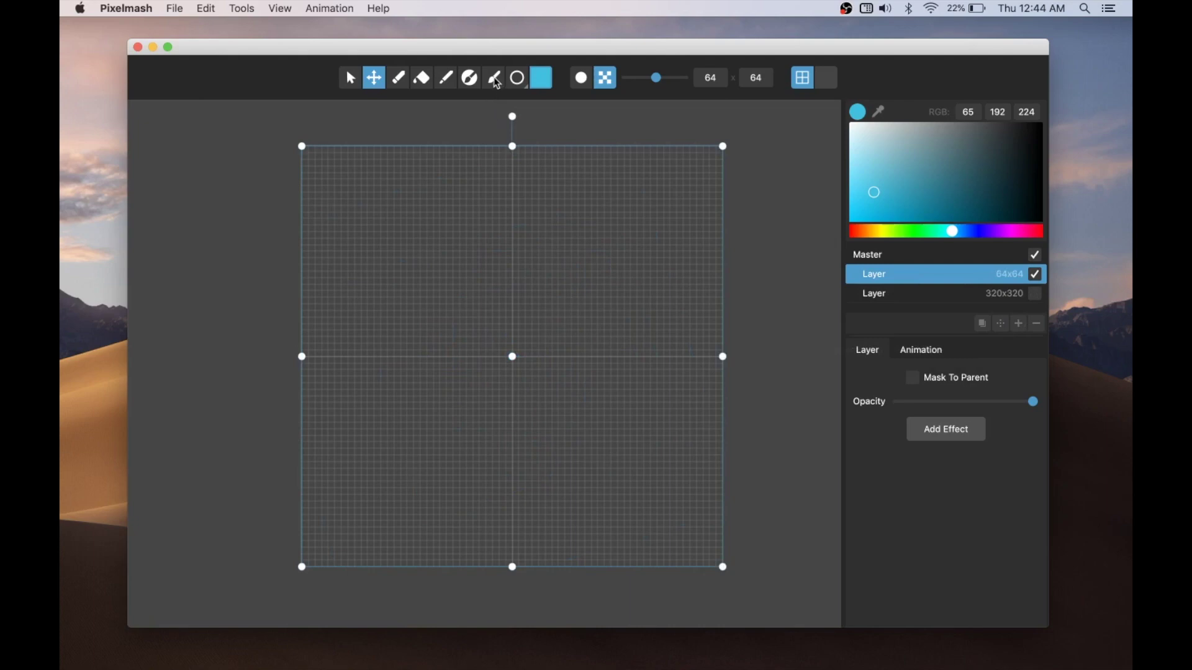
{"action": "left_click", "coordinate": [497, 84]}
{"action": "mouse_move", "coordinate": [449, 218]}
{"action": "left_mouse_down"}
{"action": "mouse_move", "coordinate": [535, 339]}
{"action": "mouse_move", "coordinate": [584, 373]}
{"action": "left_mouse_up"}
{"action": "left_click", "coordinate": [373, 78]}
Give the stroke a Dither effect using the custom_dither.png pattern.
{"action": "left_click", "coordinate": [924, 436]}
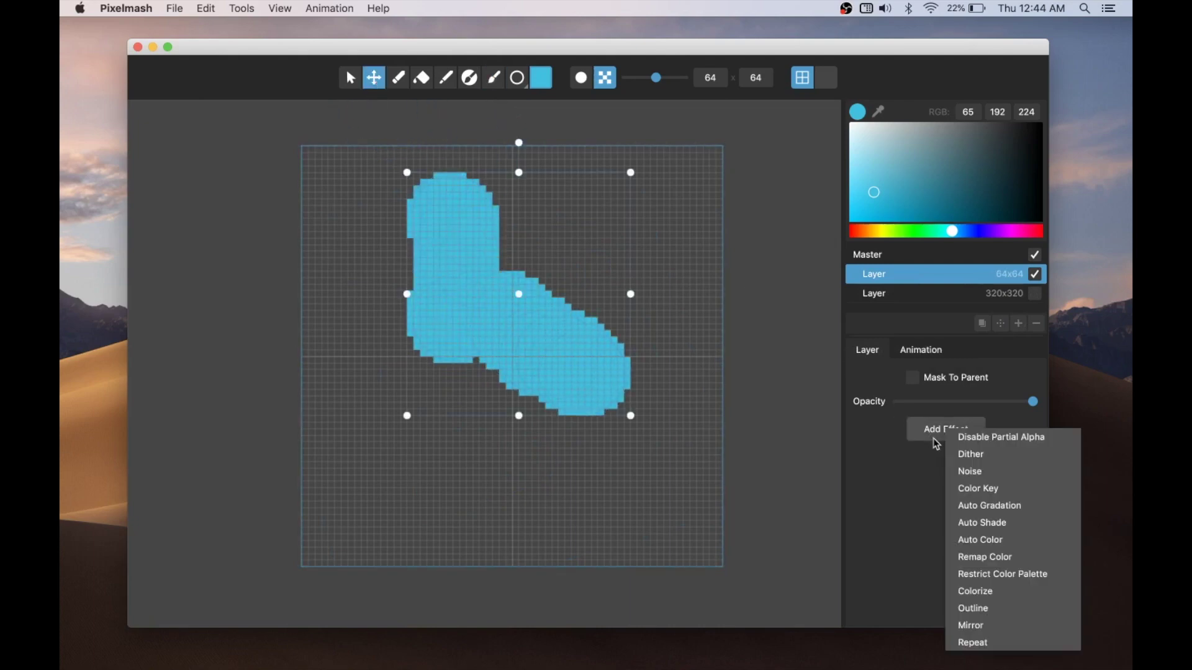
{"action": "left_click", "coordinate": [983, 455]}
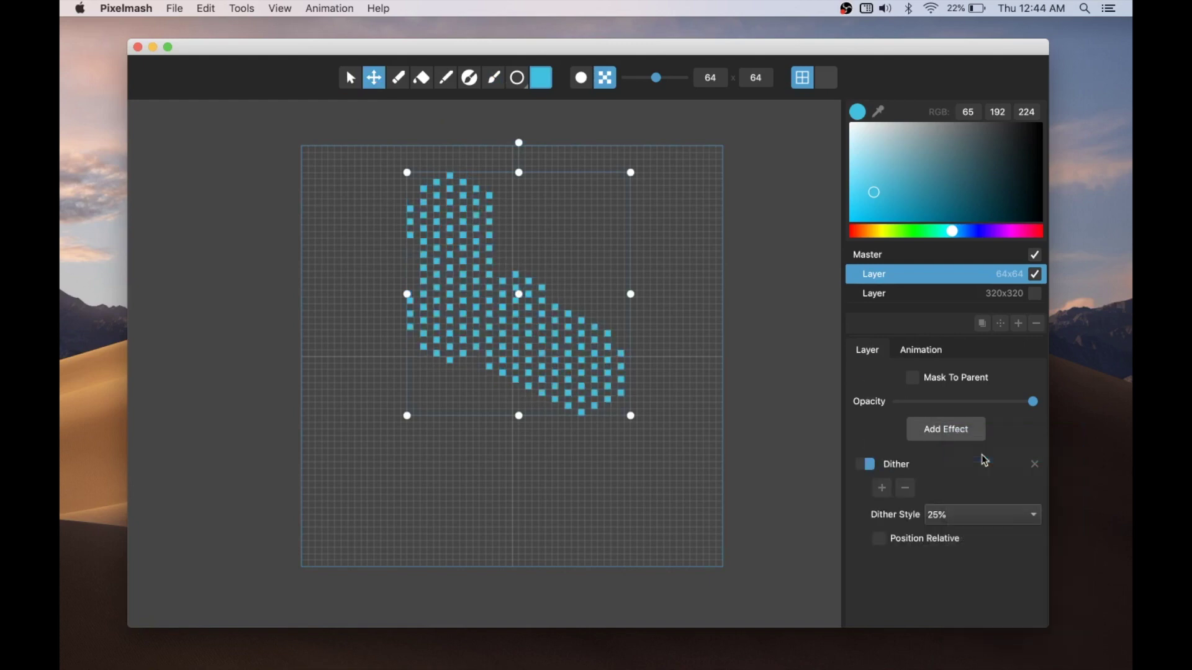
{"action": "left_click", "coordinate": [948, 516]}
{"action": "left_click", "coordinate": [967, 631]}
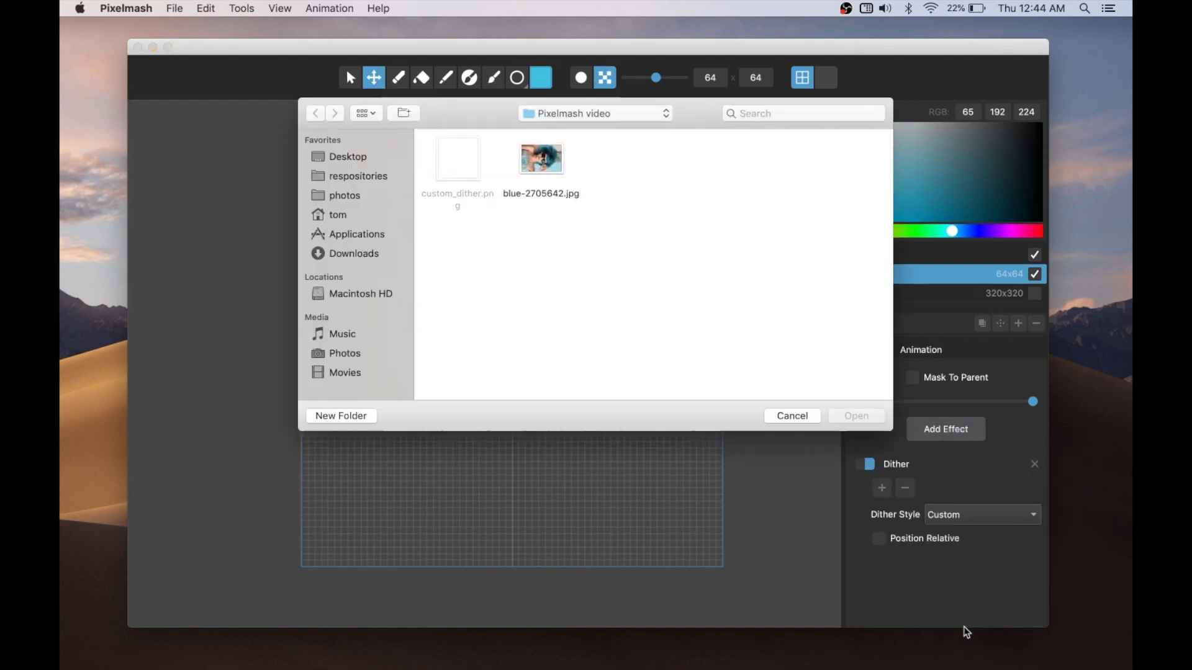
{"action": "double_click", "coordinate": [461, 166]}
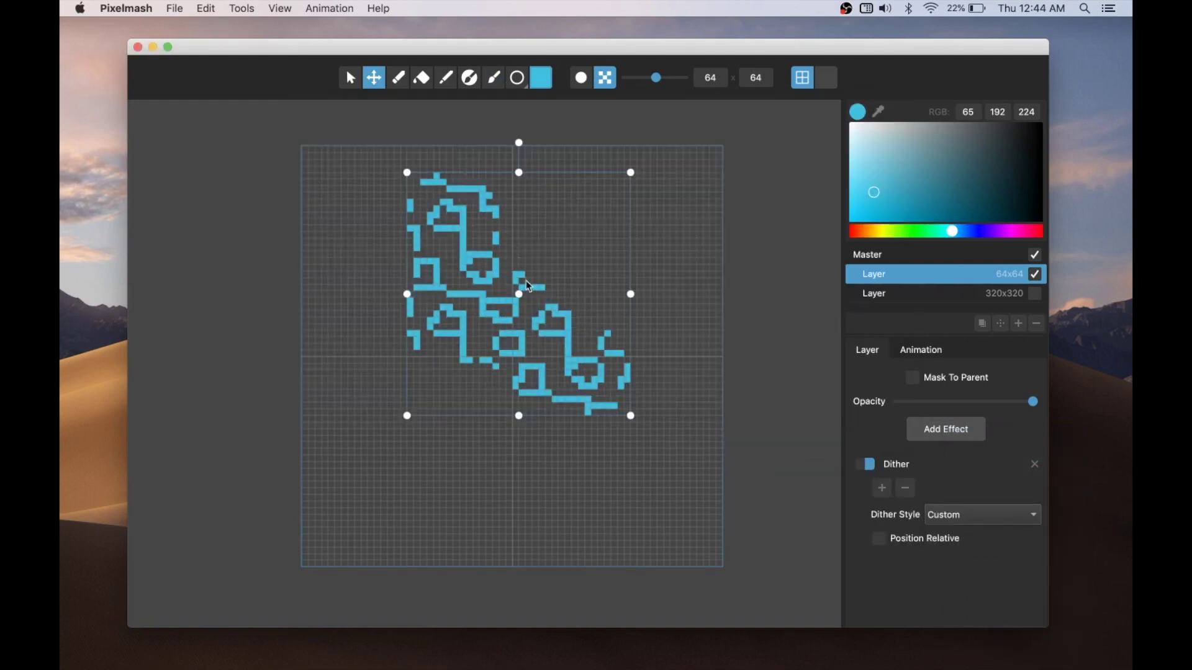
Turn on Position Relative and move the dithered stroke around to check the pattern.
{"action": "left_click_drag", "start_coordinate": [531, 288], "coordinate": [497, 300]}
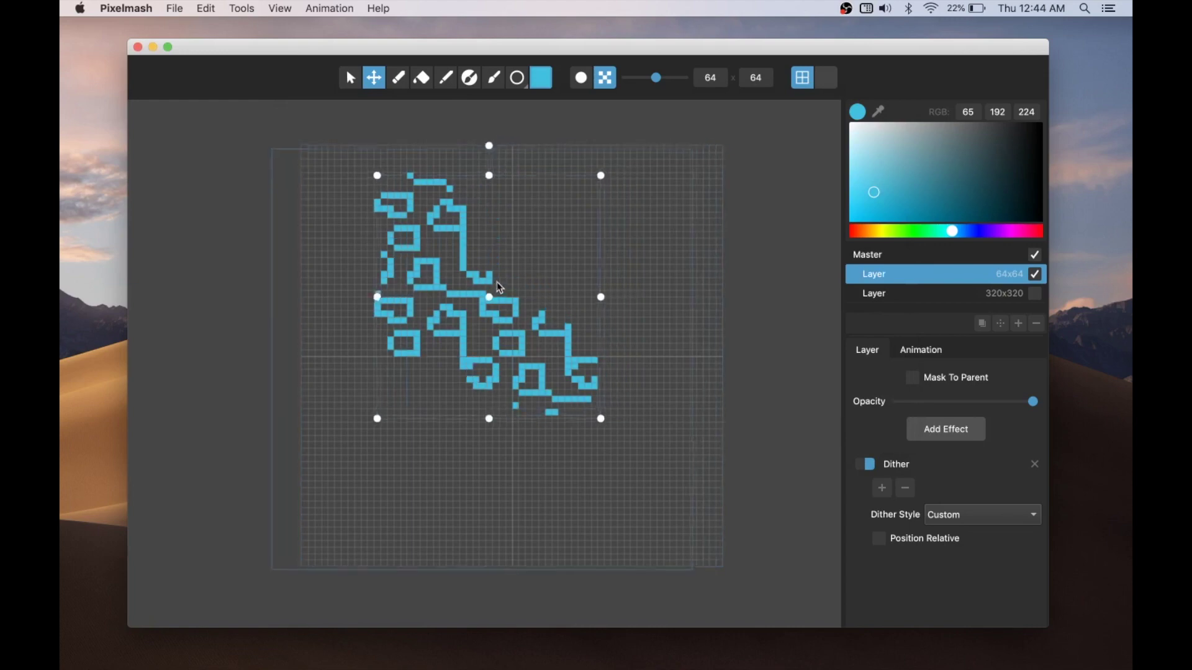
{"action": "left_click", "coordinate": [879, 539]}
{"action": "left_click_drag", "start_coordinate": [515, 376], "coordinate": [580, 349]}
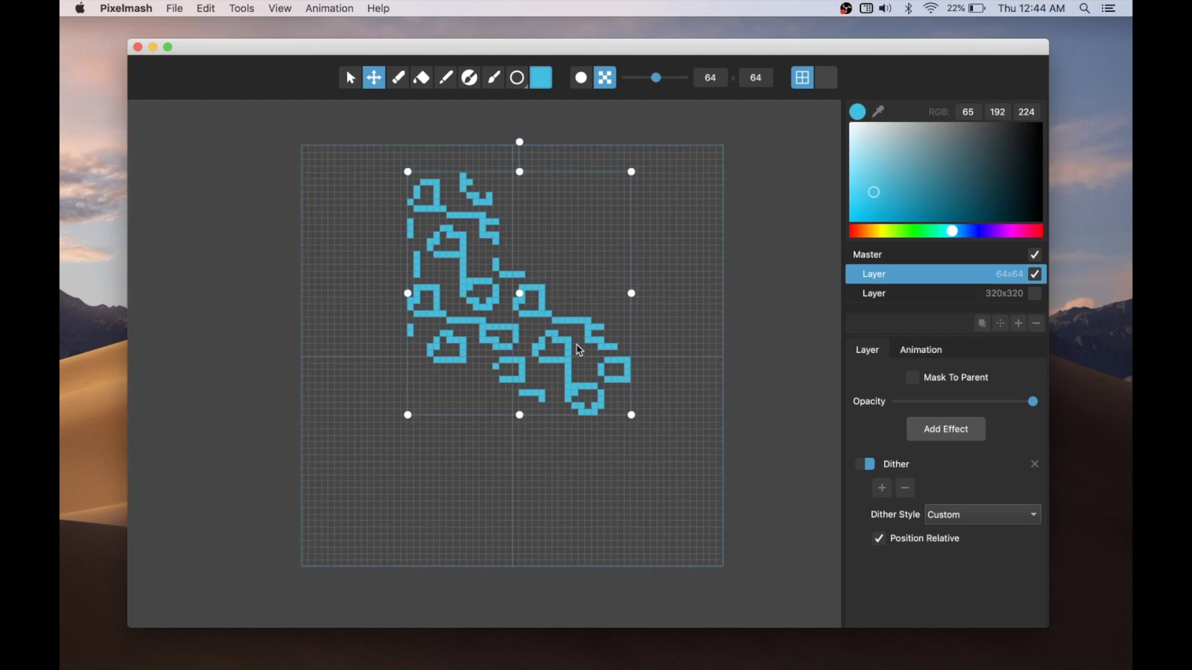
{"action": "mouse_move", "coordinate": [576, 344]}
{"action": "left_mouse_down"}
{"action": "mouse_move", "coordinate": [582, 387]}
{"action": "mouse_move", "coordinate": [599, 361]}
{"action": "mouse_move", "coordinate": [576, 350]}
{"action": "left_mouse_up"}
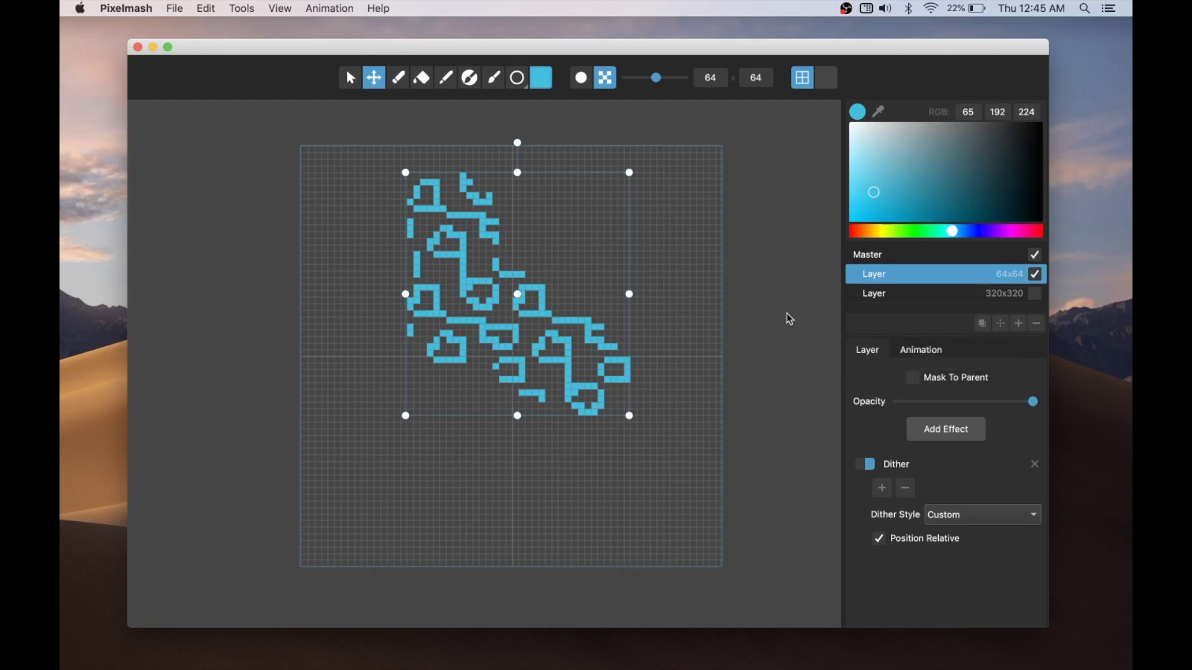
{"action": "scroll", "coordinate": [787, 313], "scroll_direction": "down", "scroll_amount": 2}
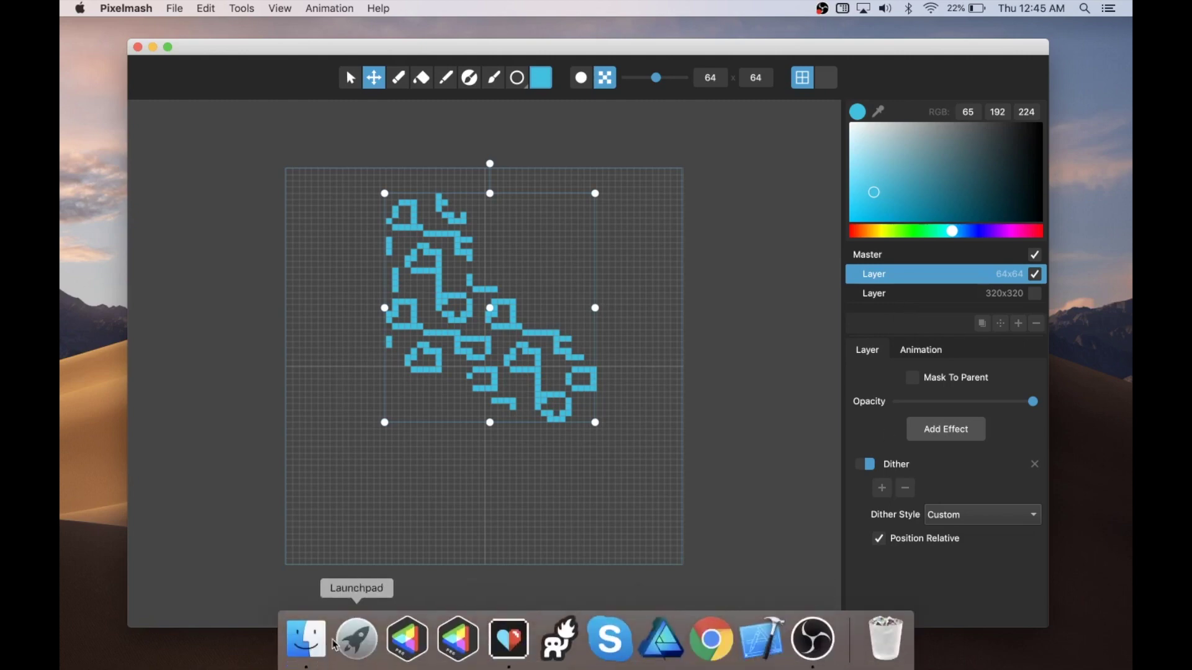
Drag blue-2705642.jpg from the Finder video folder onto the Pixelmash canvas.
{"action": "left_click", "coordinate": [308, 648]}
{"action": "left_click_drag", "start_coordinate": [404, 216], "coordinate": [641, 275]}
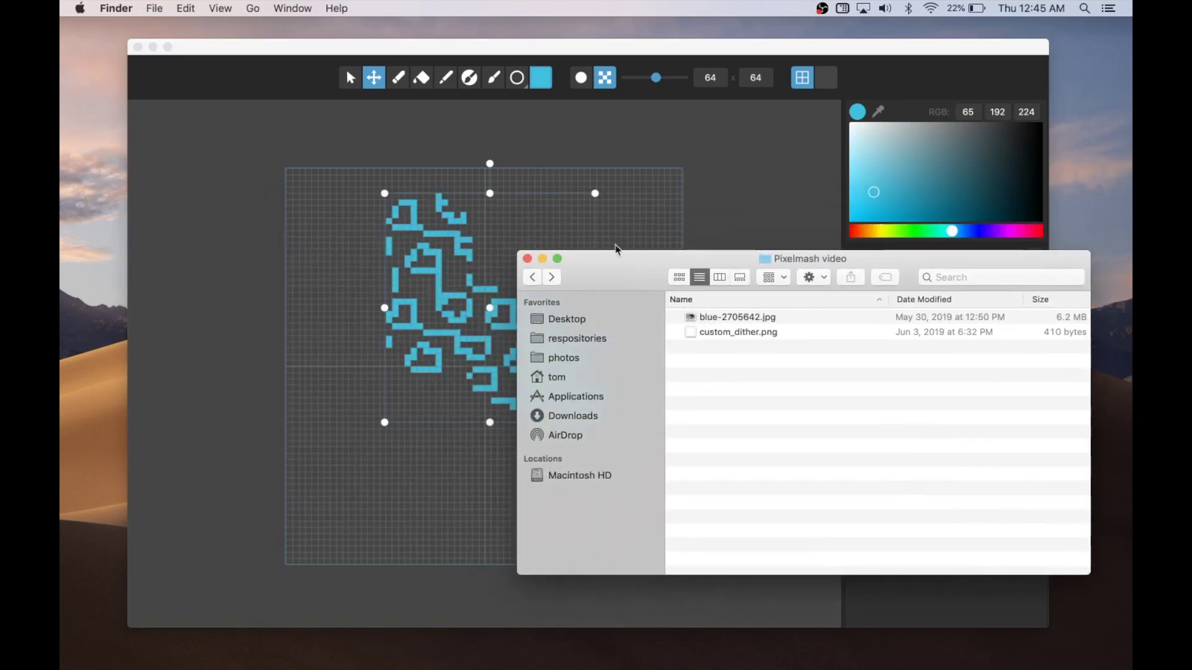
{"action": "left_click_drag", "start_coordinate": [612, 250], "coordinate": [725, 270]}
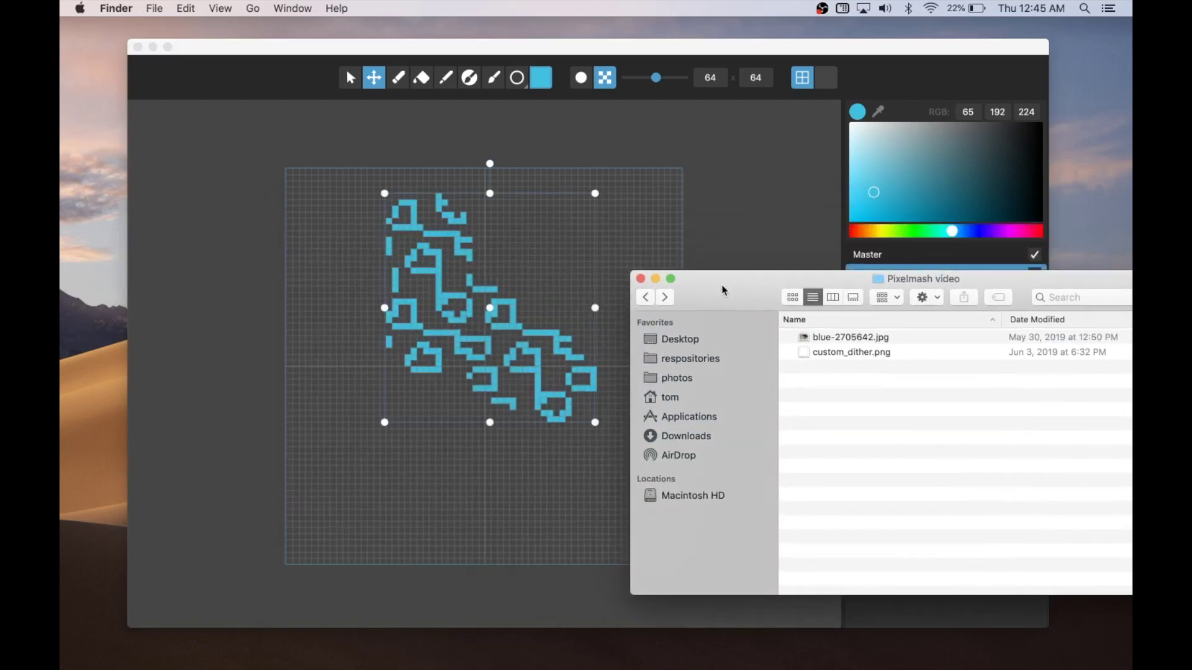
{"action": "left_click", "coordinate": [813, 338]}
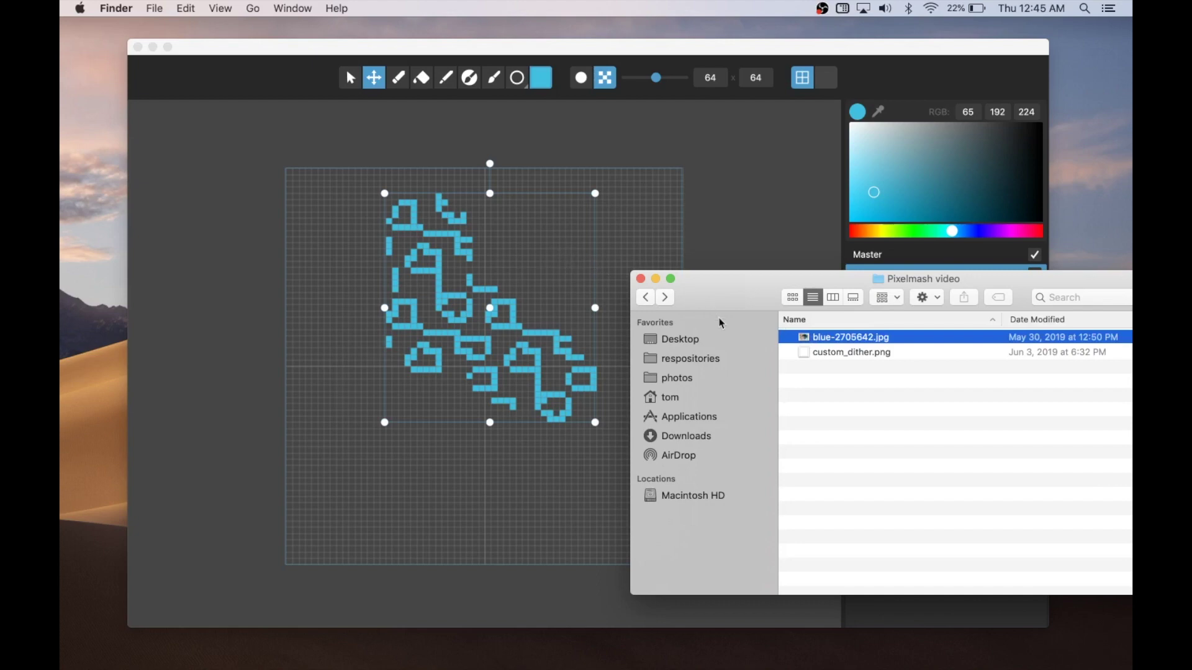
{"action": "left_click_drag", "start_coordinate": [750, 304], "coordinate": [793, 337]}
{"action": "left_click", "coordinate": [862, 372]}
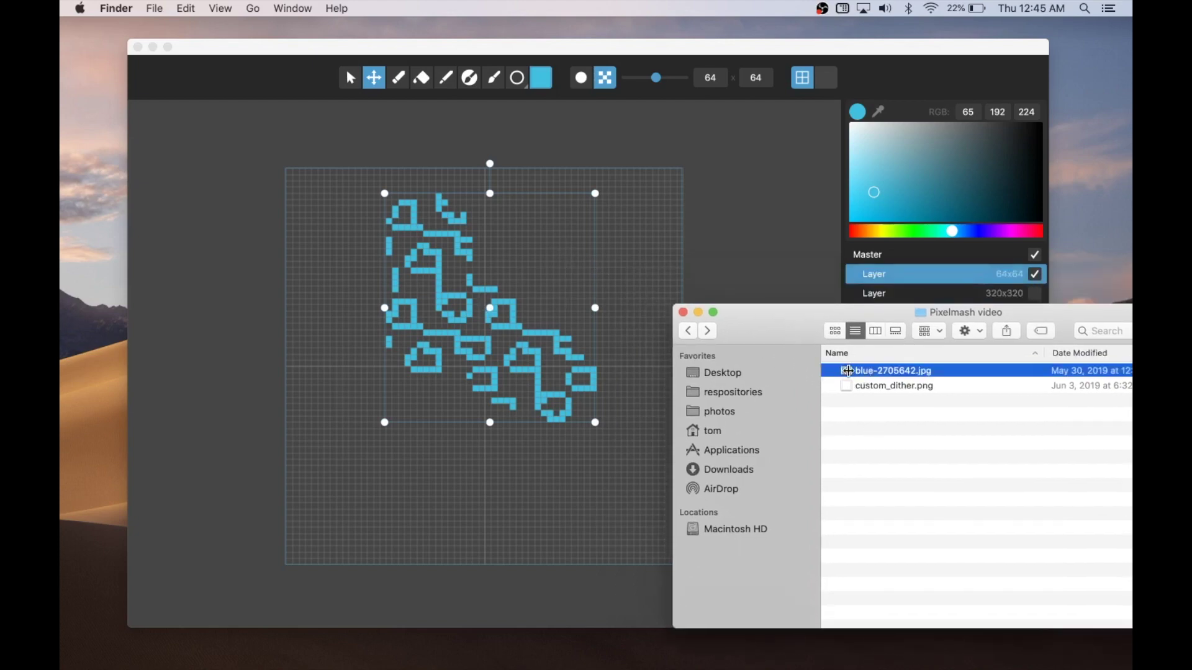
{"action": "left_click_drag", "start_coordinate": [848, 371], "coordinate": [585, 254]}
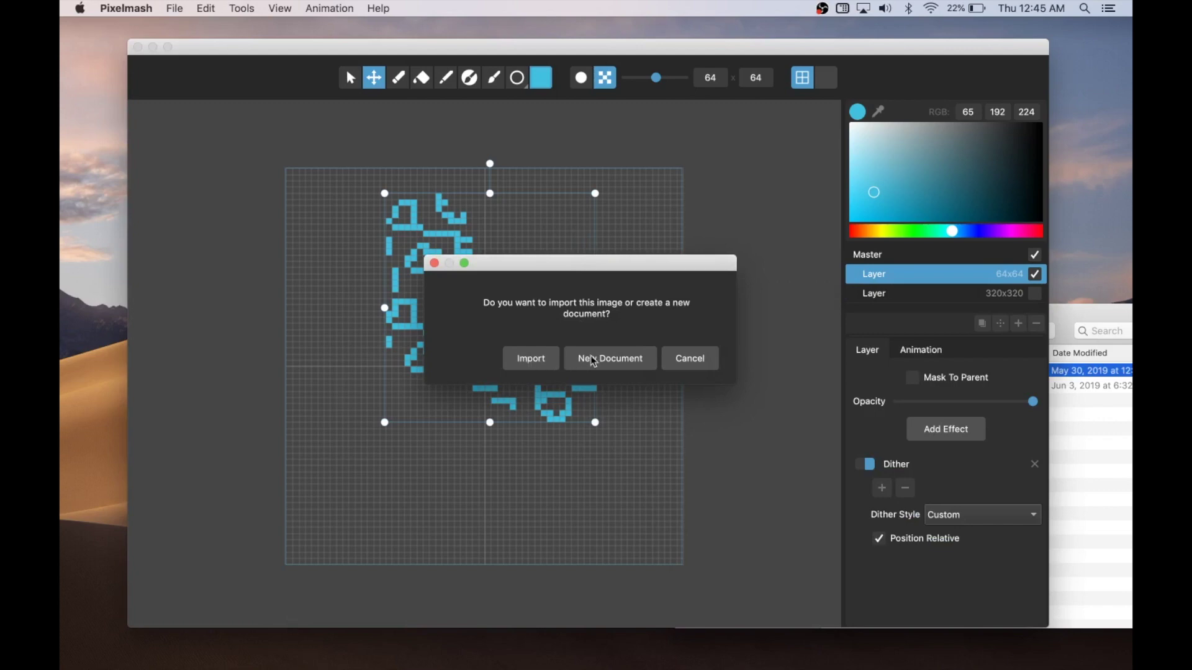
Import blue-2705642.jpg as a pixelated layer, nudge it slightly, and hide the 64x64 stroke layer.
{"action": "left_click", "coordinate": [531, 359]}
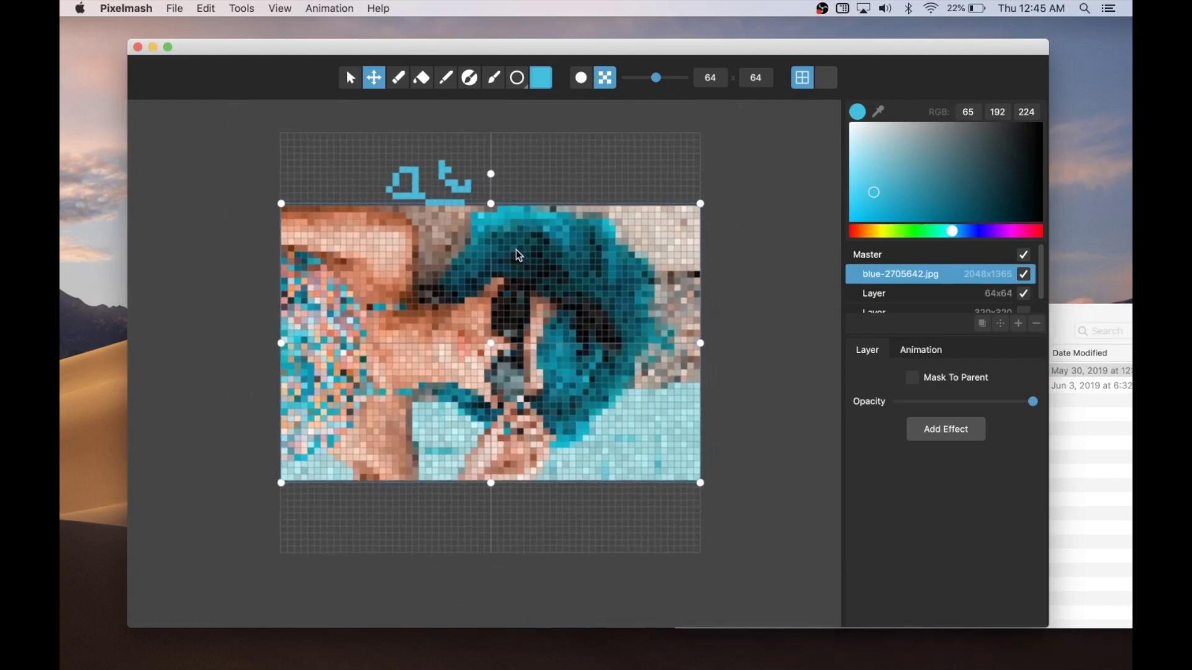
{"action": "key", "text": "p"}
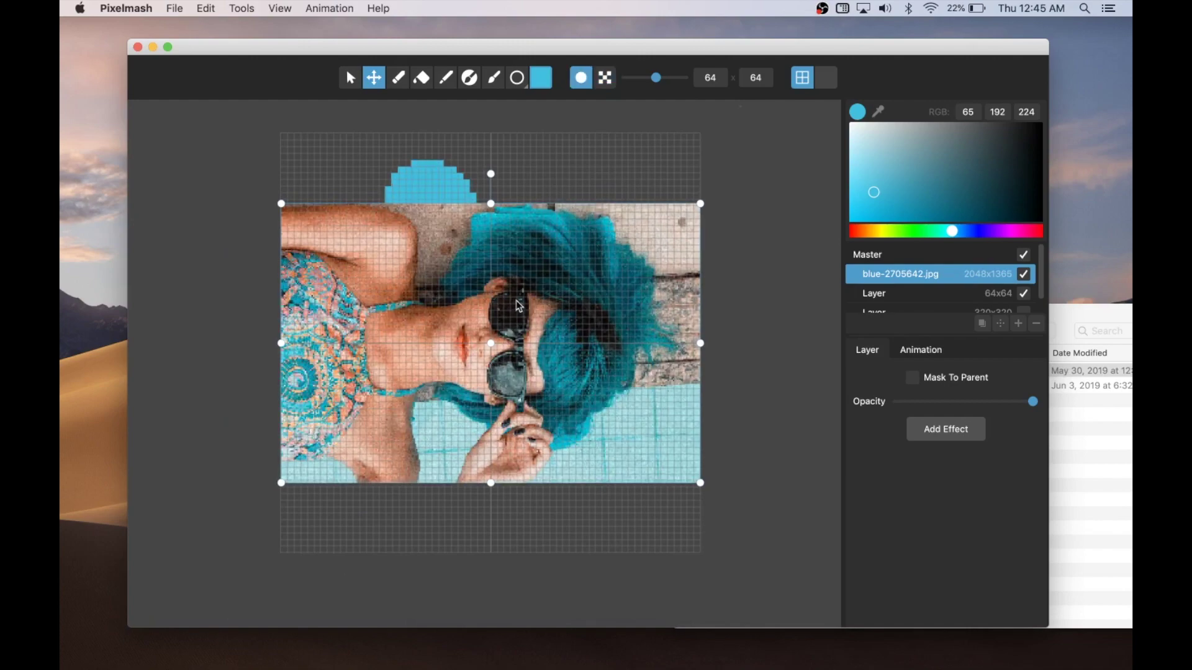
{"action": "key", "text": "p"}
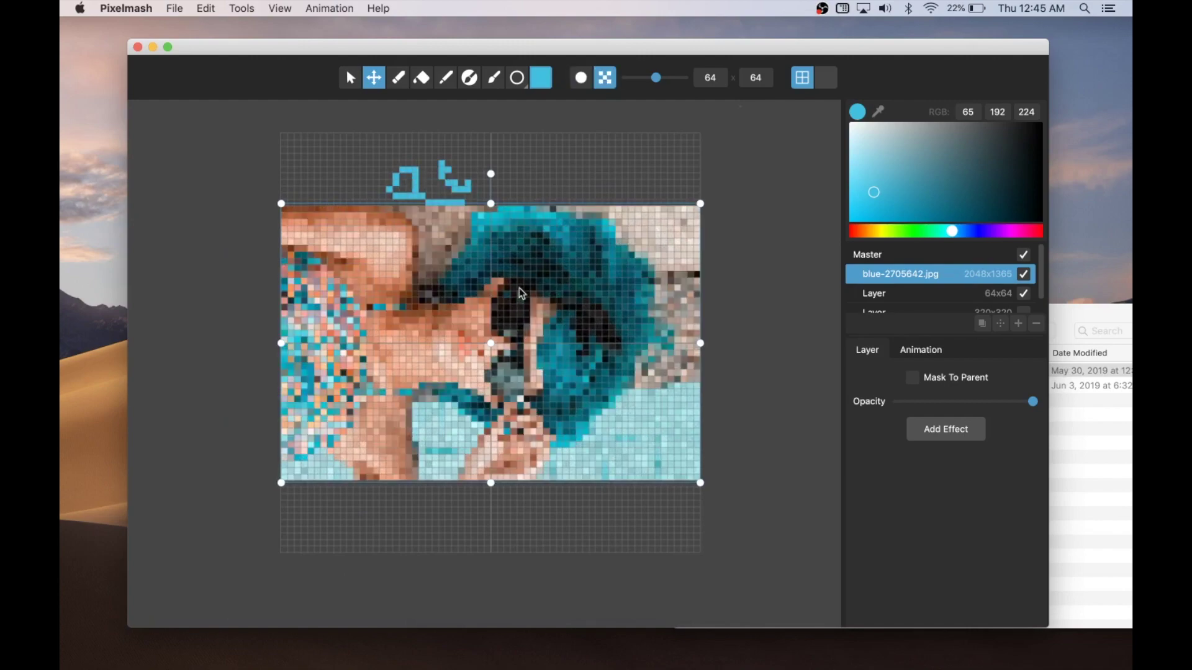
{"action": "mouse_move", "coordinate": [516, 287]}
{"action": "left_mouse_down"}
{"action": "mouse_move", "coordinate": [516, 414]}
{"action": "mouse_move", "coordinate": [520, 264]}
{"action": "mouse_move", "coordinate": [516, 276]}
{"action": "left_mouse_up"}
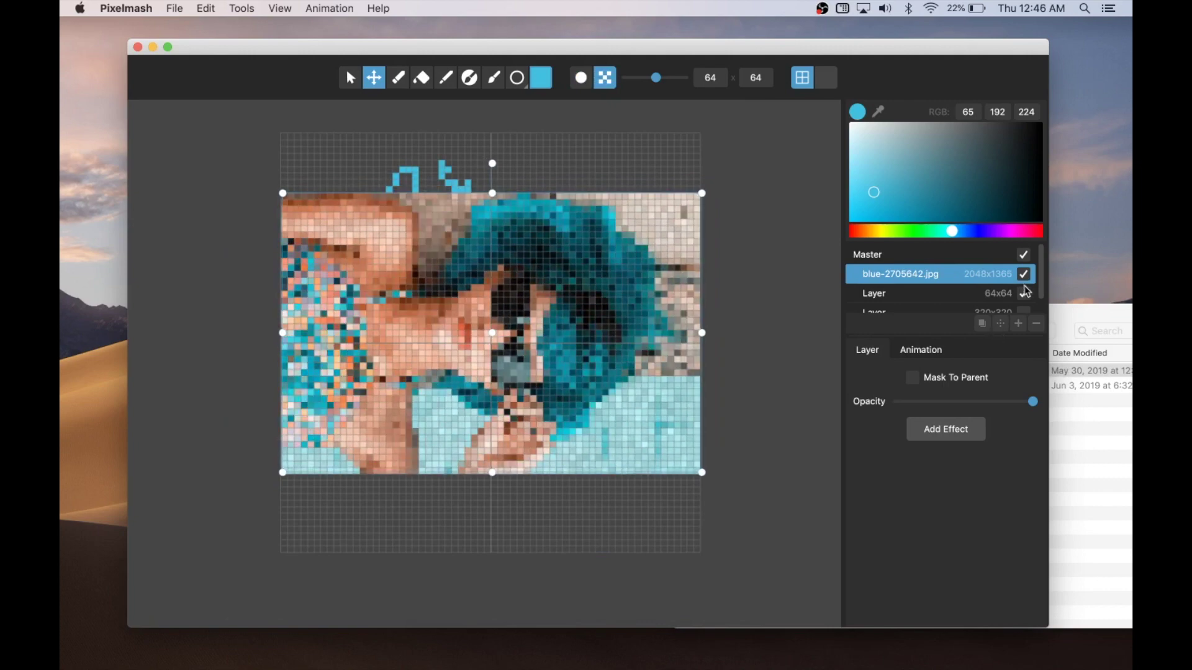
{"action": "left_click", "coordinate": [1023, 293]}
{"action": "left_click", "coordinate": [945, 434]}
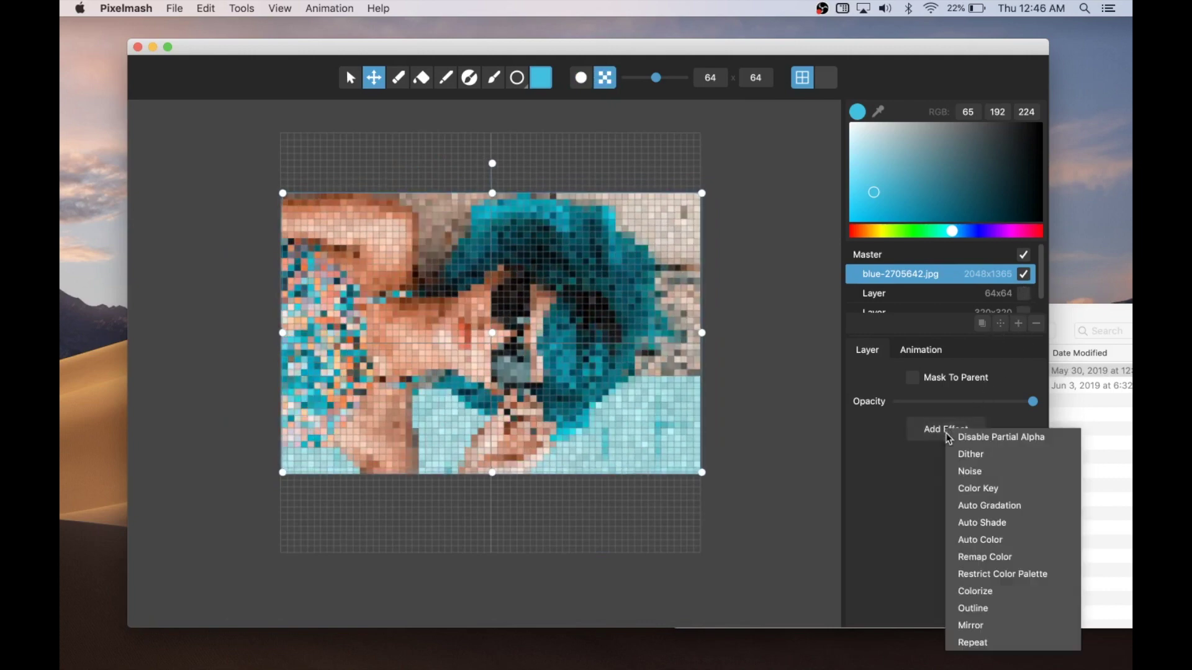
Apply an Auto Color effect to the photo and raise its Colors count slightly.
{"action": "left_click", "coordinate": [981, 540]}
{"action": "left_click", "coordinate": [920, 486]}
{"action": "left_click_drag", "start_coordinate": [921, 489], "coordinate": [930, 488]}
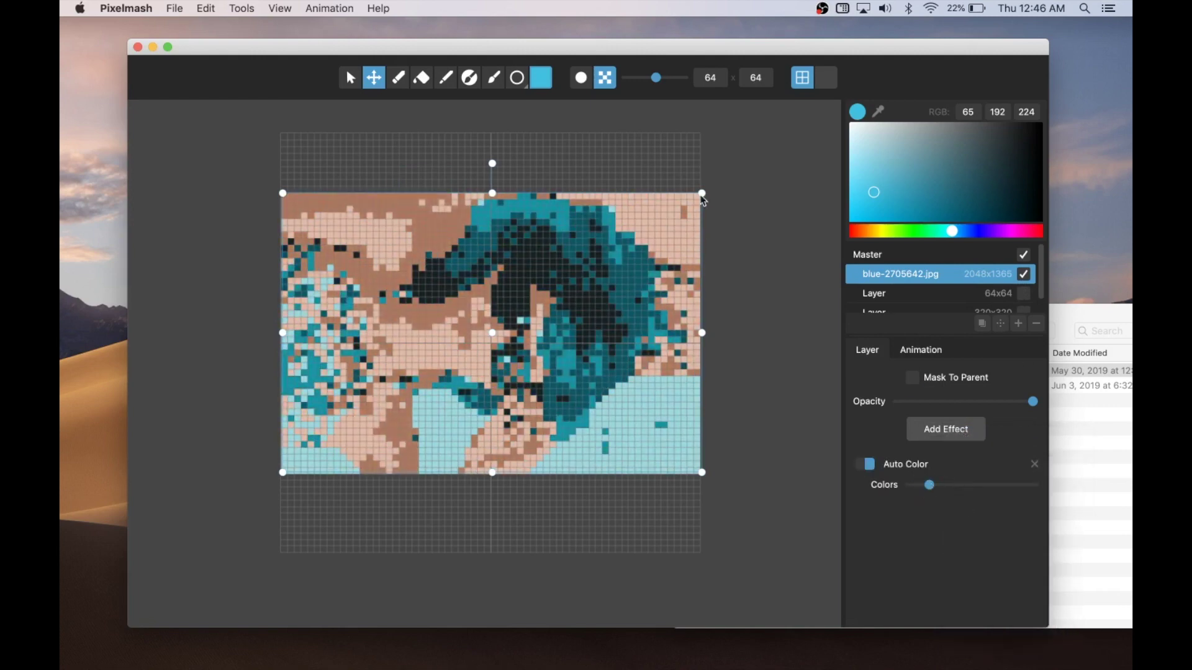
Turn off the pixel grid, clear the transform handles, and show the About Pixelmash window.
{"action": "left_click", "coordinate": [801, 77]}
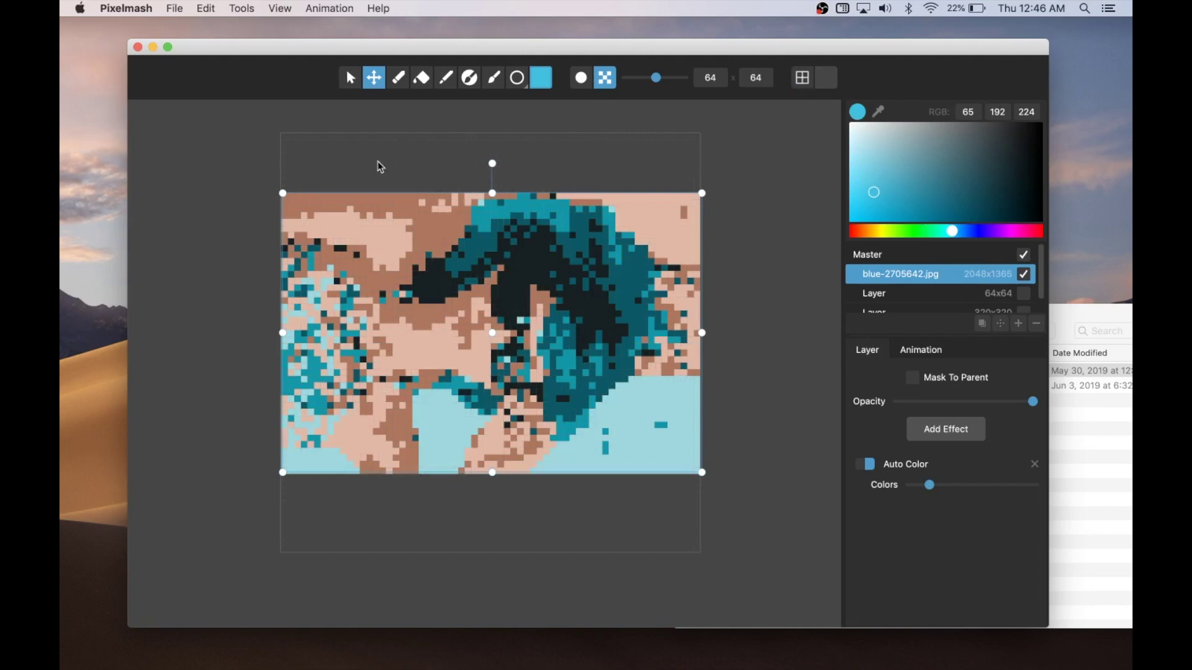
{"action": "left_click", "coordinate": [349, 77]}
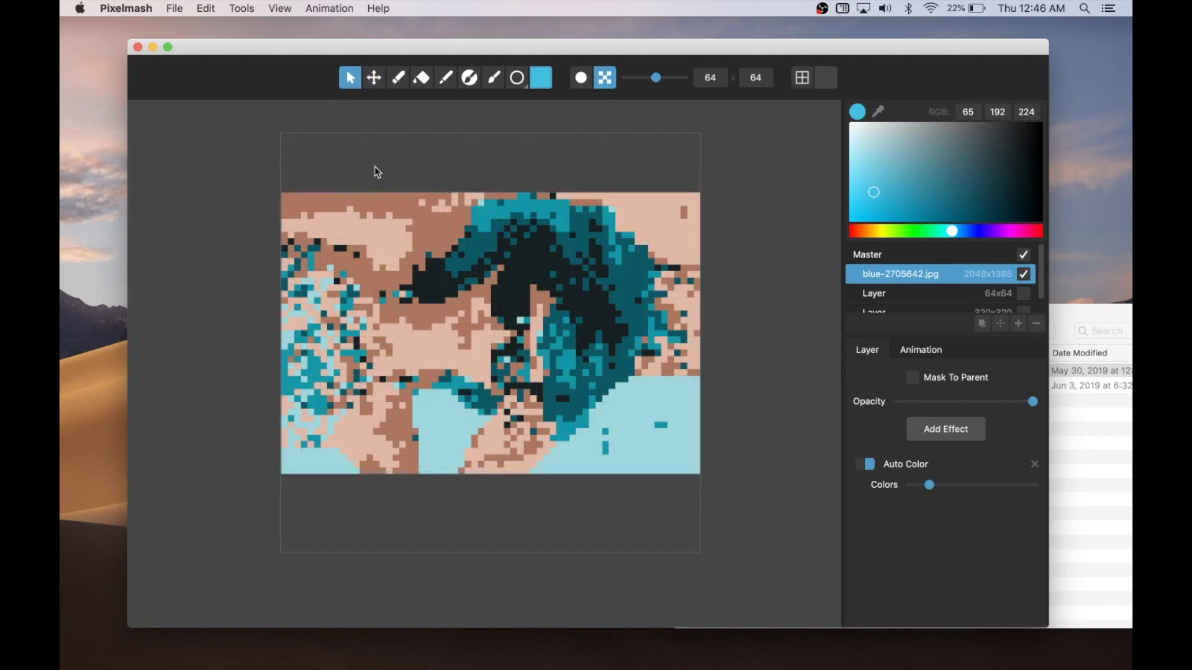
{"action": "left_click", "coordinate": [126, 8]}
{"action": "left_click", "coordinate": [627, 365]}
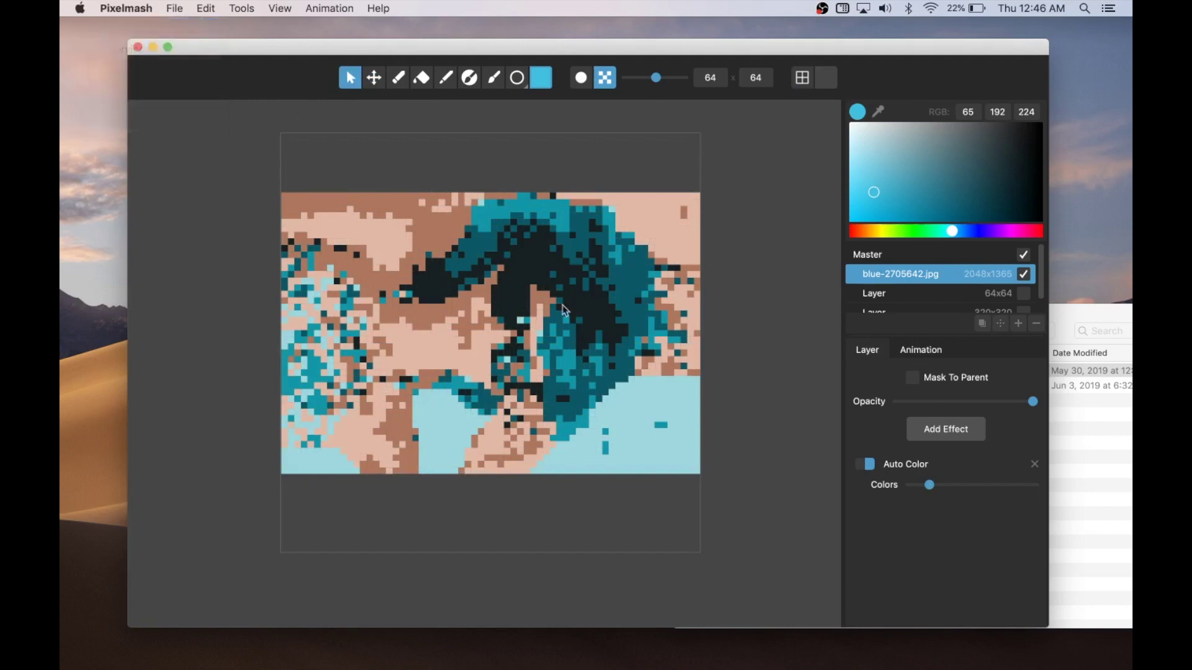